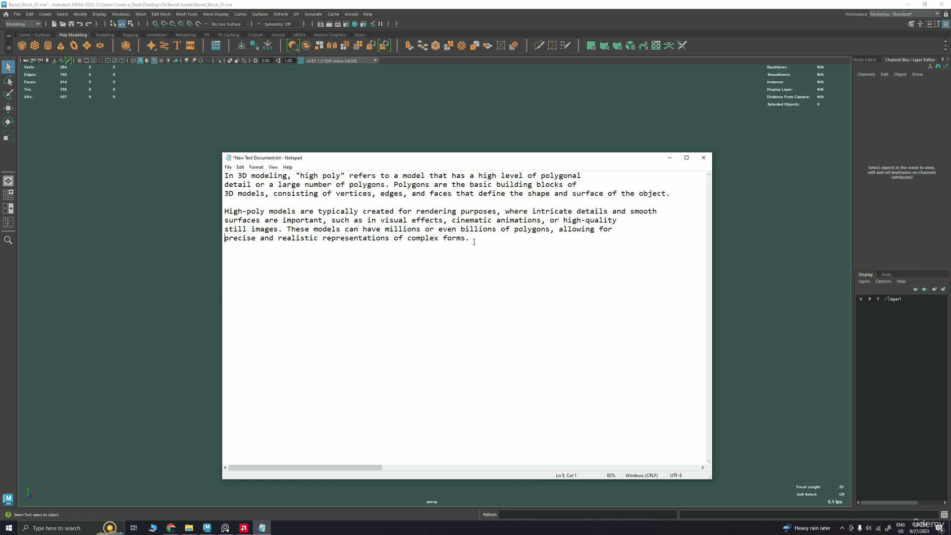
- Minimize the text notes covering the scene, orbit around the barrel and show the Outliner
click(670, 158)
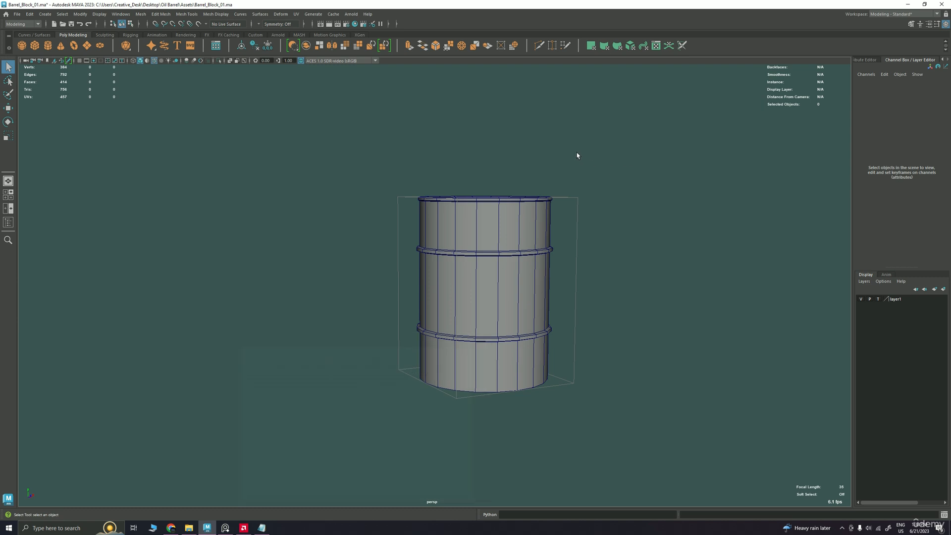
mouse_move(573, 221)
alt+mouse_down()
mouse_move(465, 202)
mouse_move(465, 220)
mouse_move(424, 202)
alt+mouse_up()
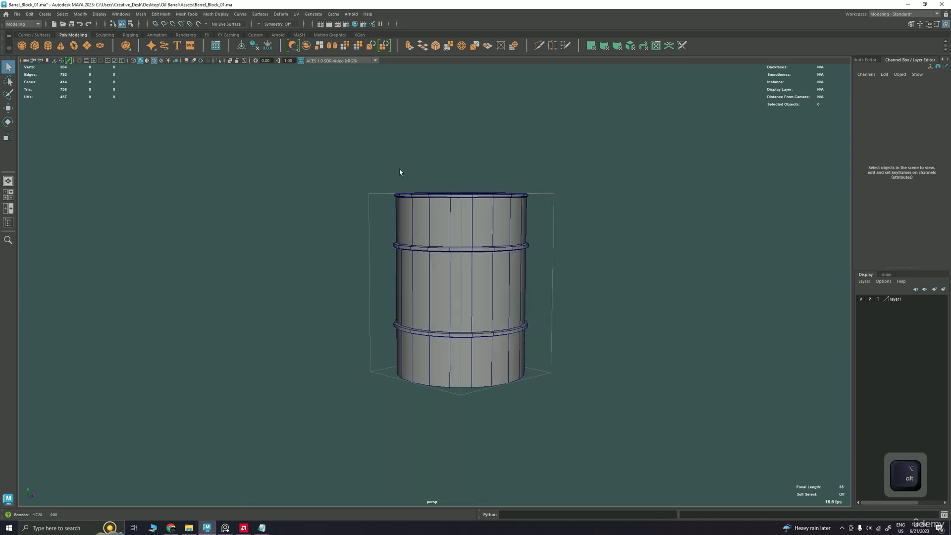
alt+drag(401, 171, 610, 443)
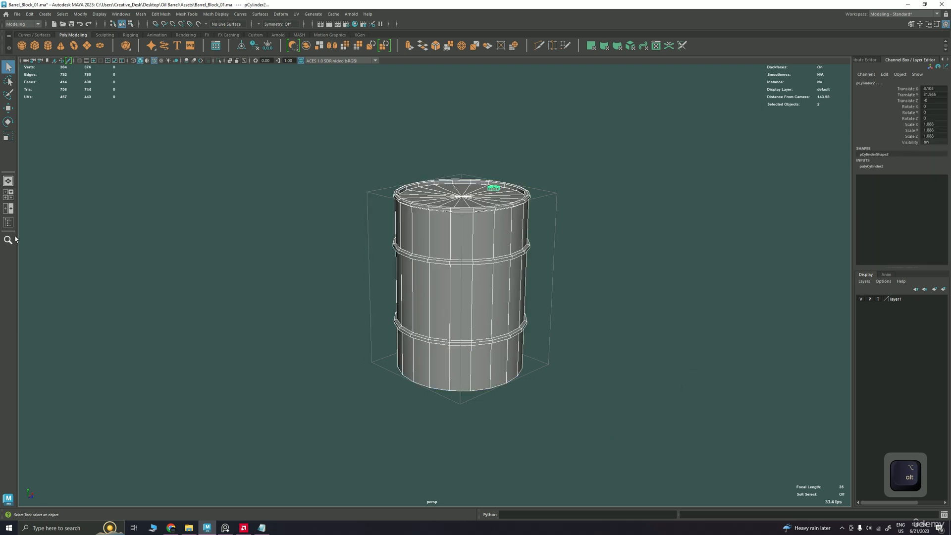
click(8, 222)
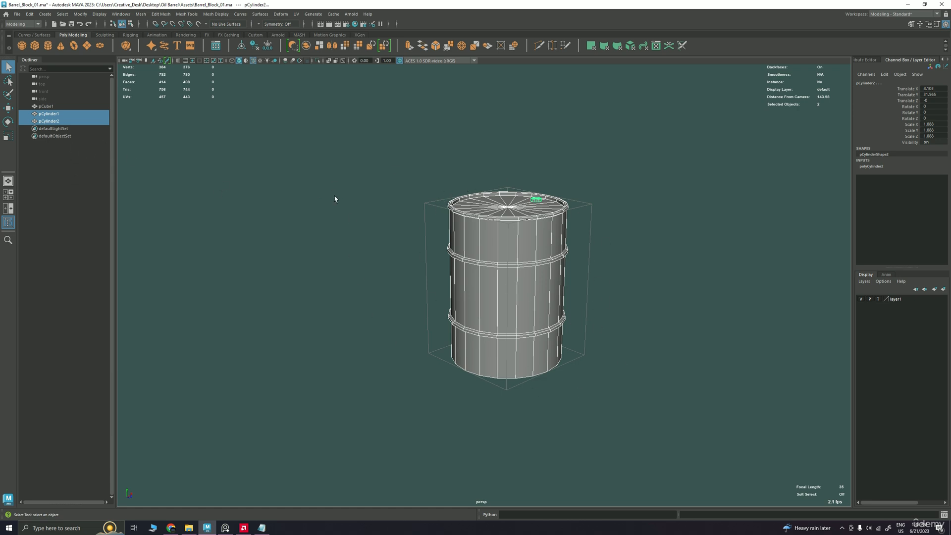
- Rename the reference cube pCube1 as Bounding_Box
click(352, 193)
click(47, 107)
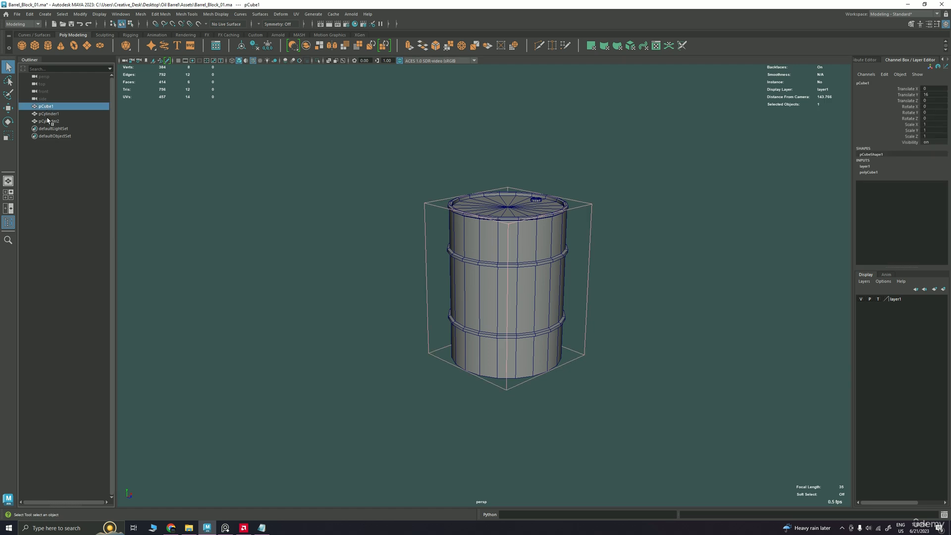
double_click(54, 106)
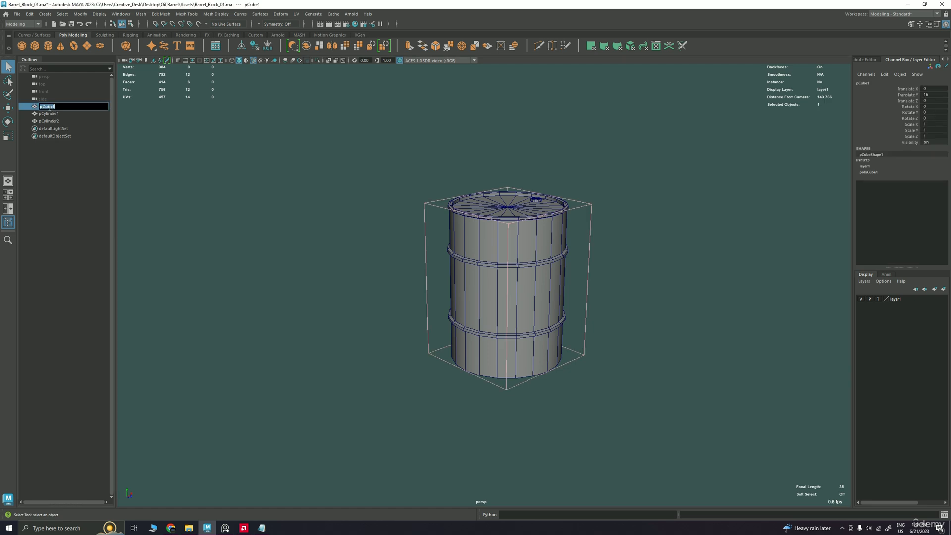
text(Bound)
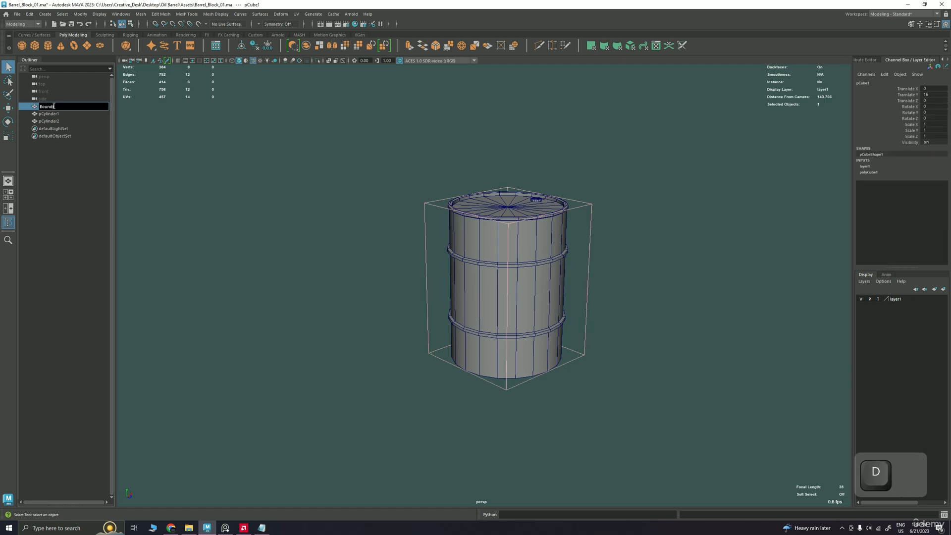
text(ing_)
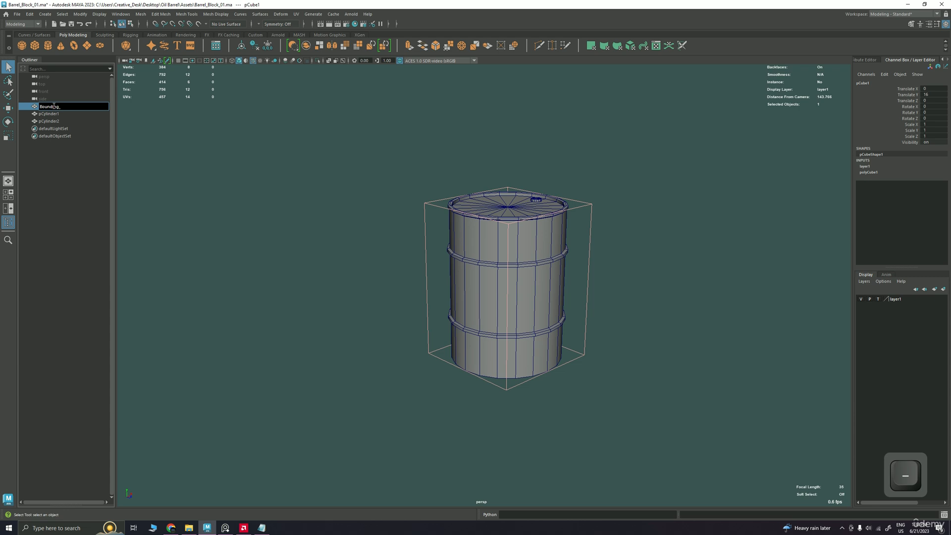
text(Box)
key(Return)
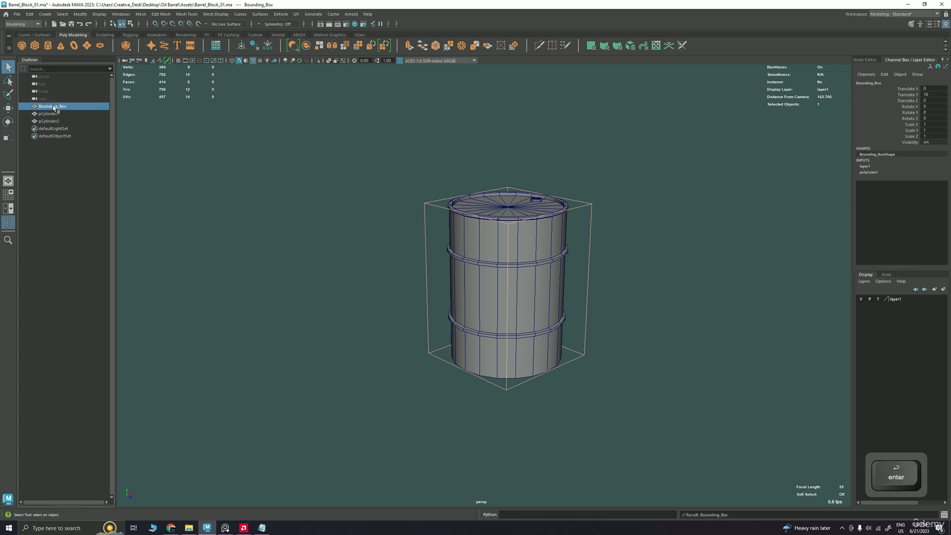
- Group the two barrel parts, pCylinder1 and pCylinder2, together
click(48, 114)
ctrl+click(49, 121)
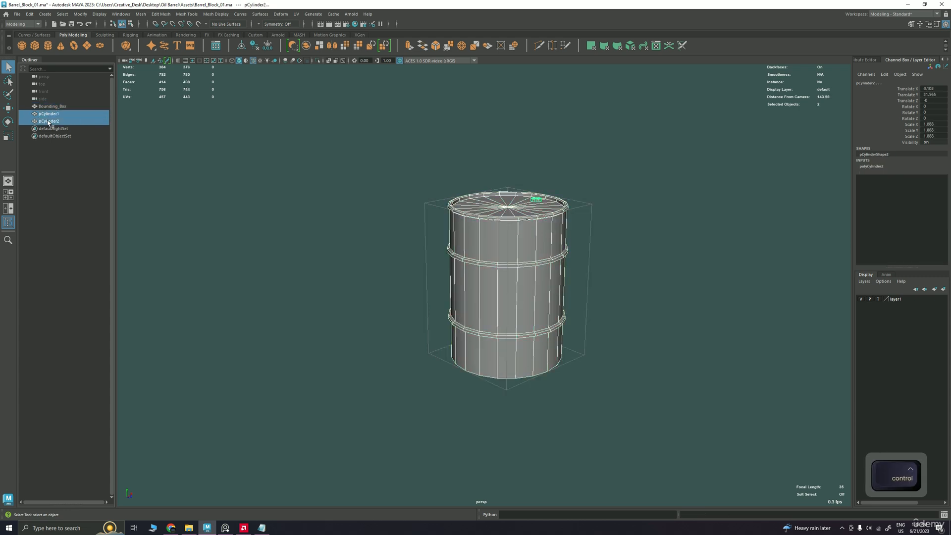
ctrl+click(47, 122)
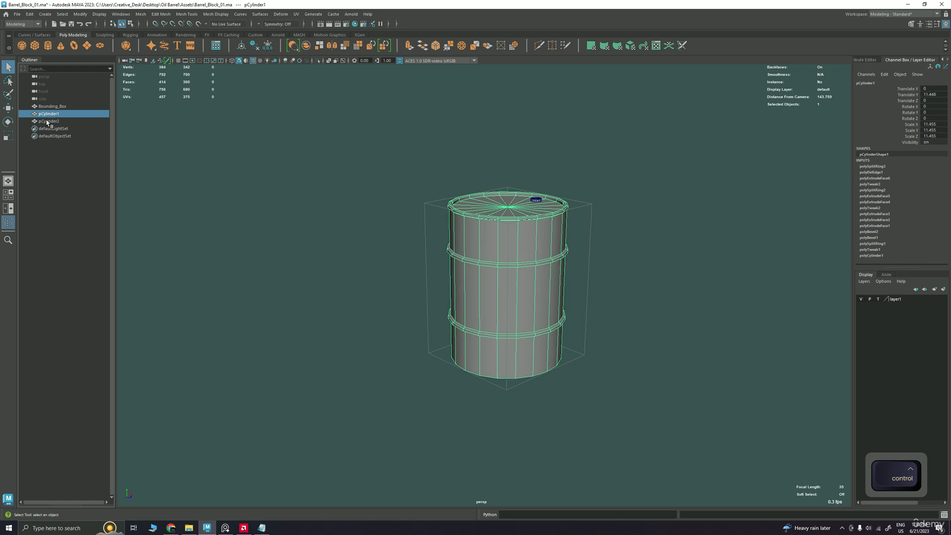
ctrl+click(47, 121)
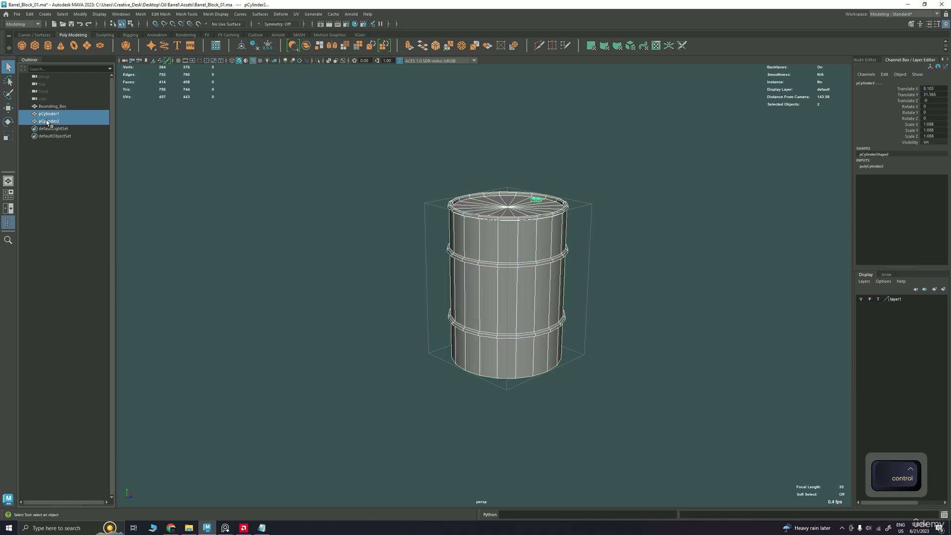
key(ctrl+g)
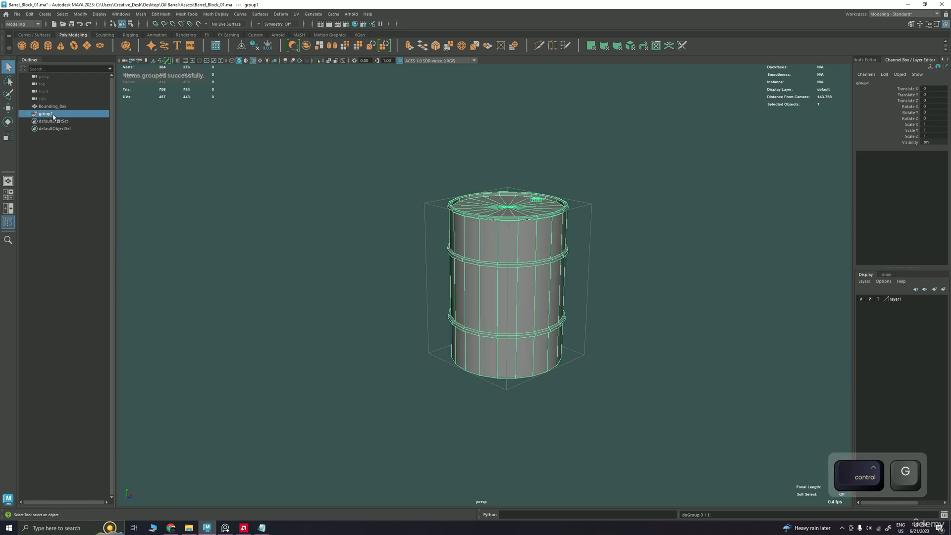
- Rename the new group holding the barrel parts as Block
double_click(53, 115)
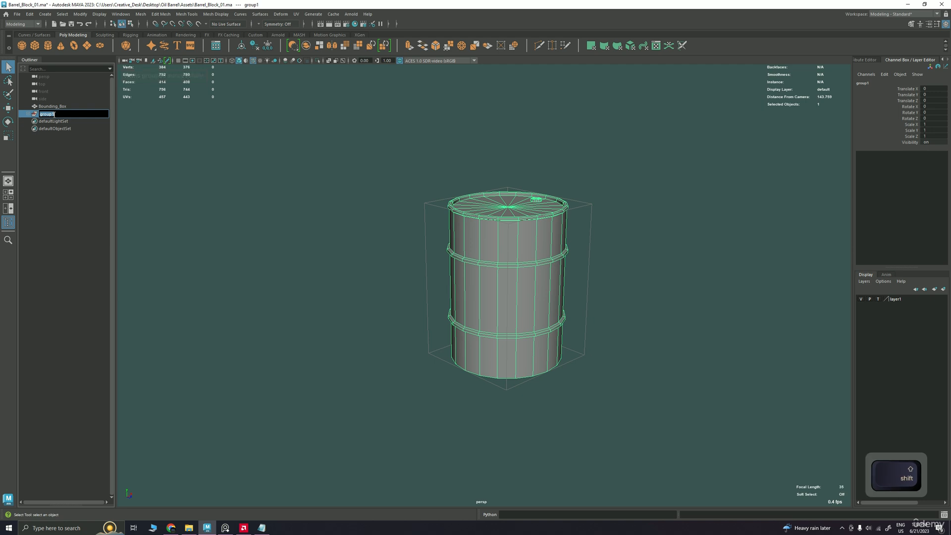
key(BackSpace)
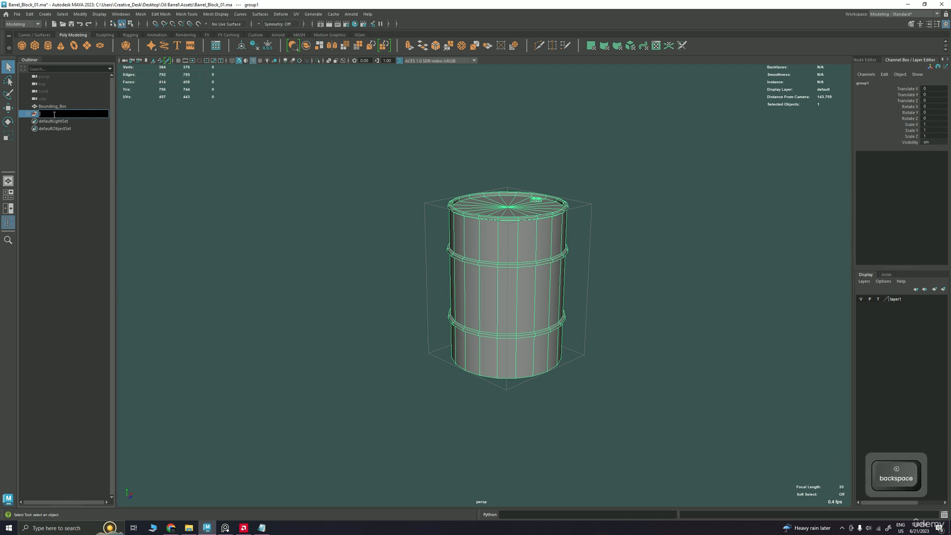
text(Bloc)
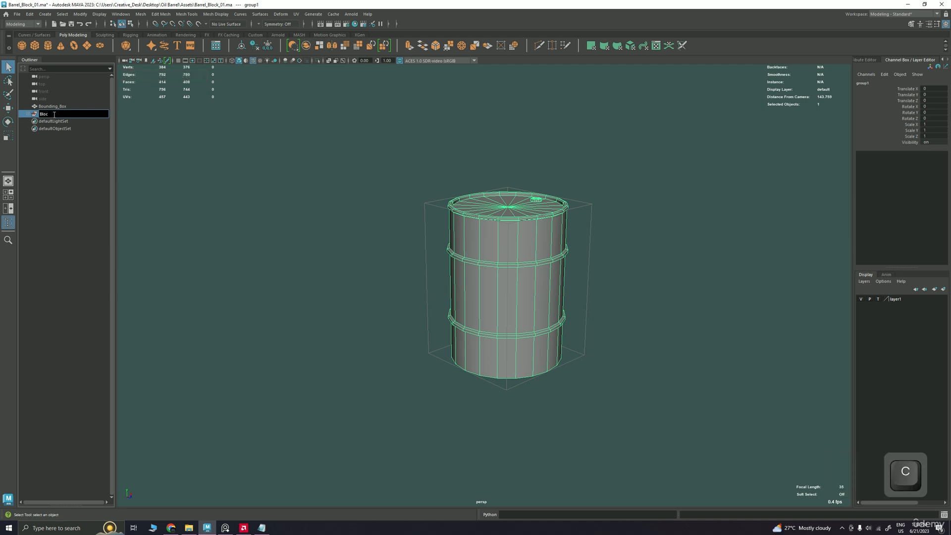
text(k)
key(Return)
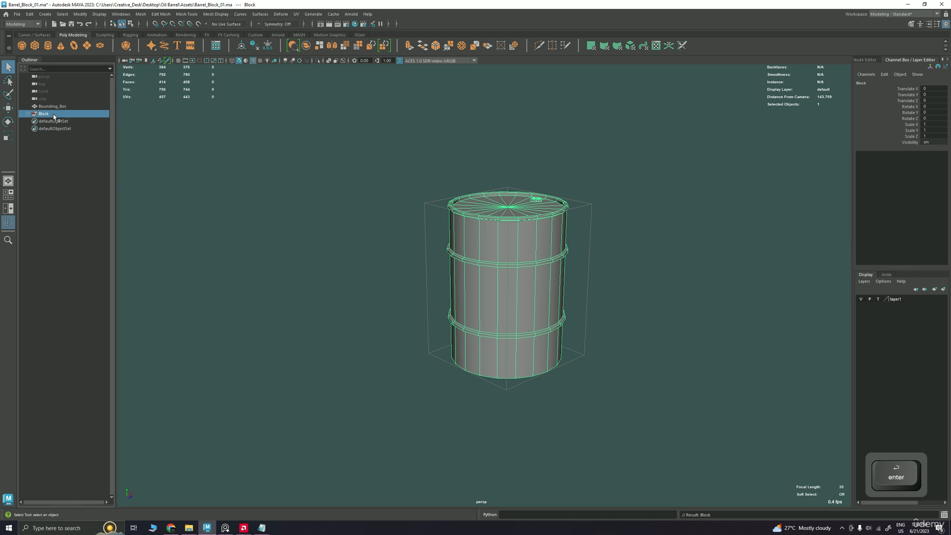
- Duplicate the Block group and hide the original group
click(249, 206)
click(54, 115)
key(ctrl+d)
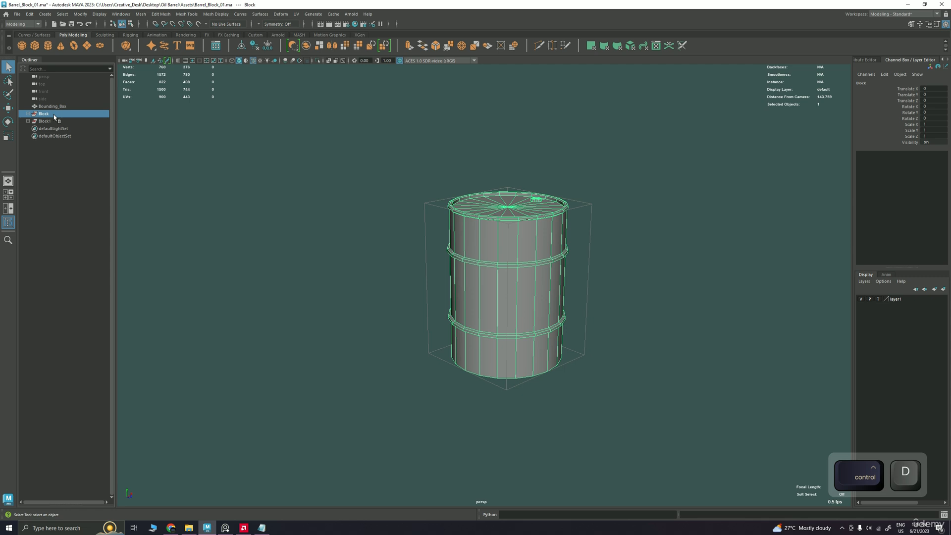
key(h)
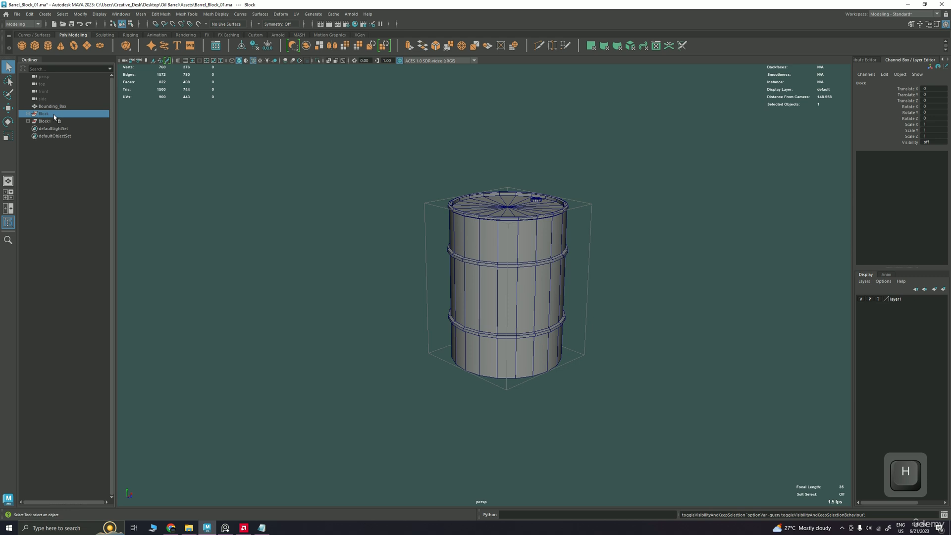
- Unhide the original Block group and hide it again
click(52, 165)
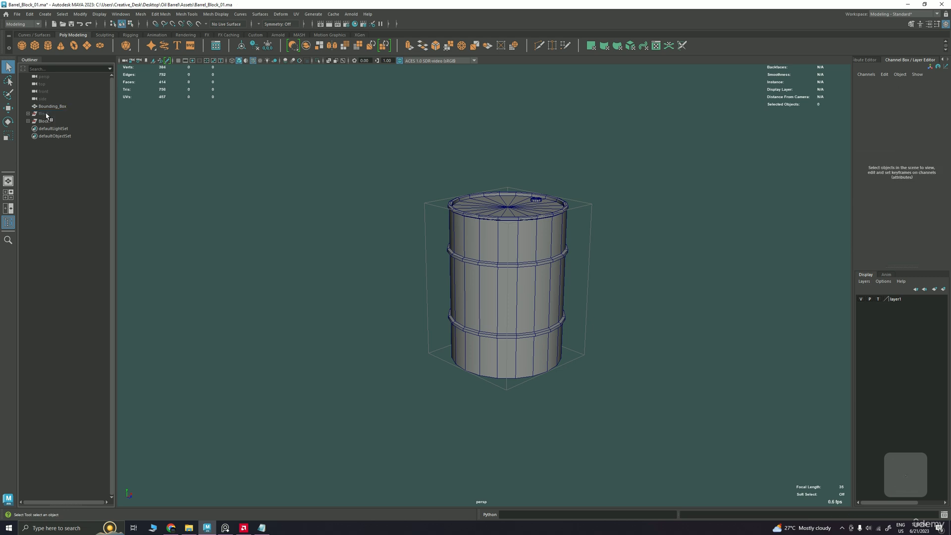
click(51, 116)
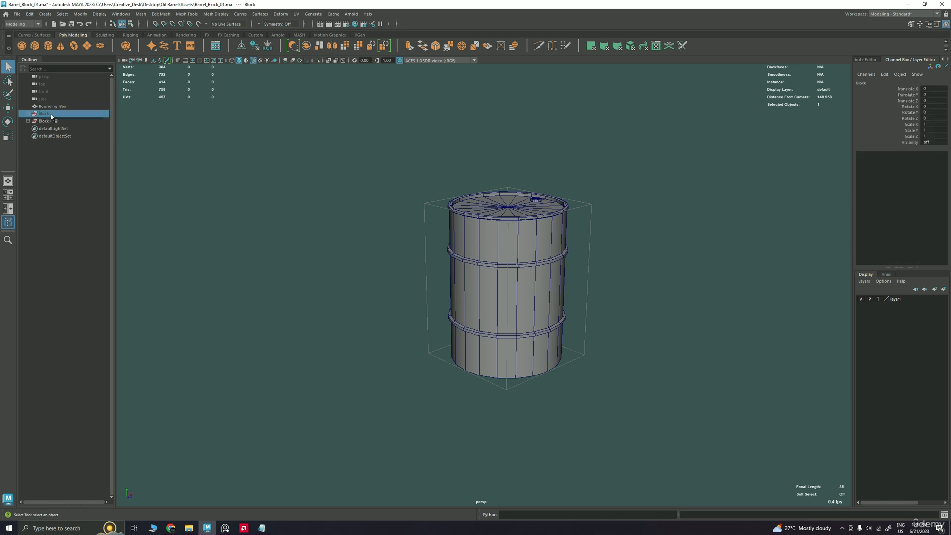
key(h)
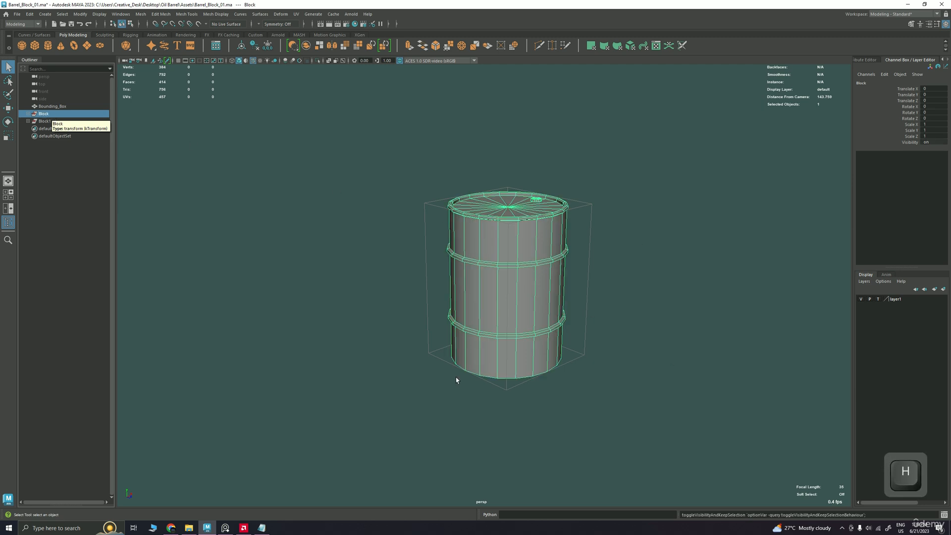
key(h)
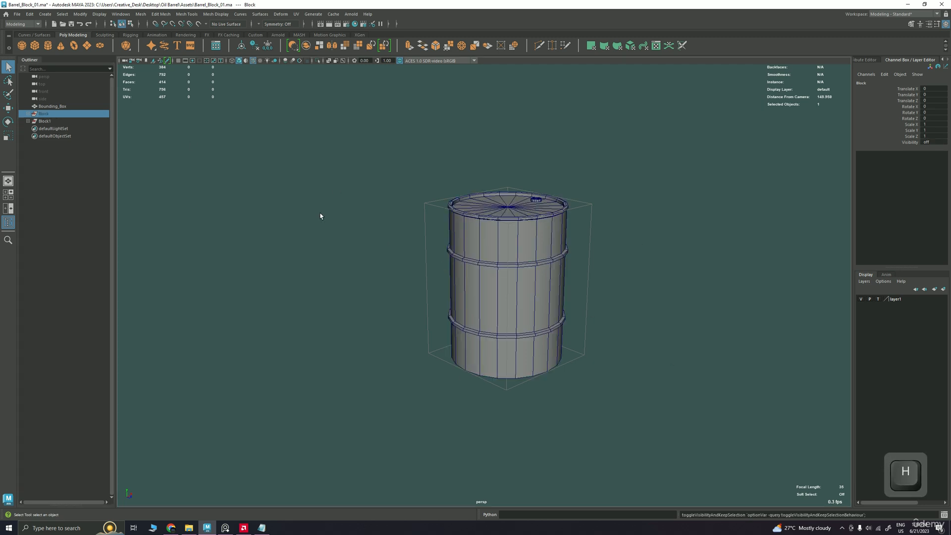
- Rename the duplicated group Block1 as Highpoly
click(48, 123)
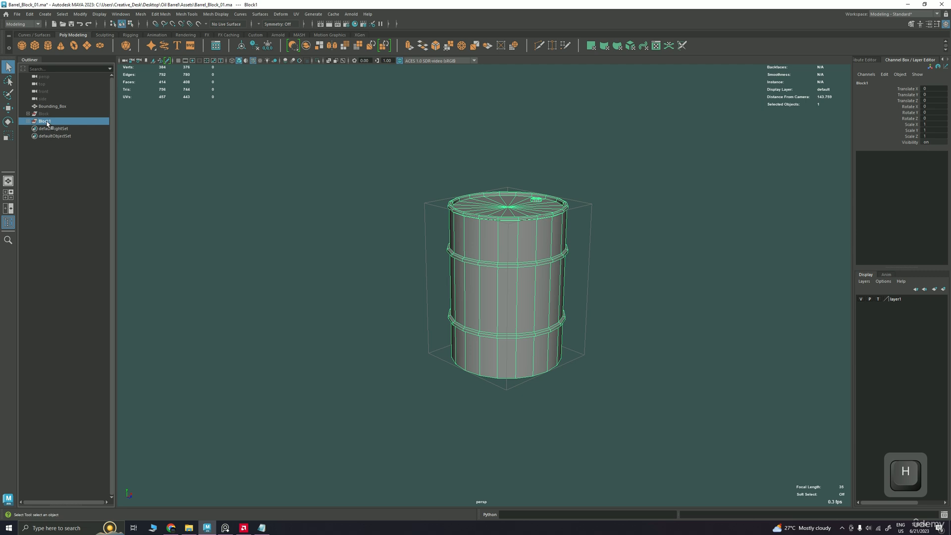
double_click(48, 122)
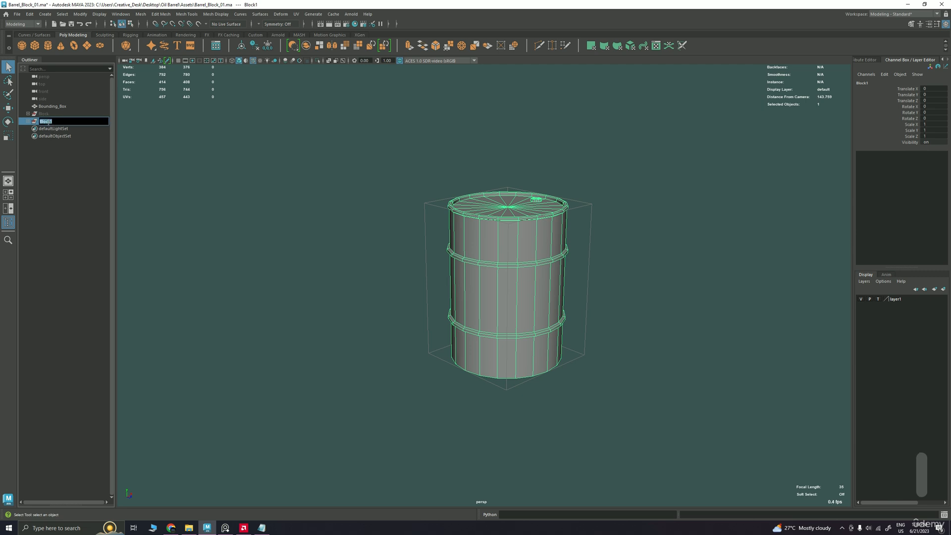
text(Highpoly)
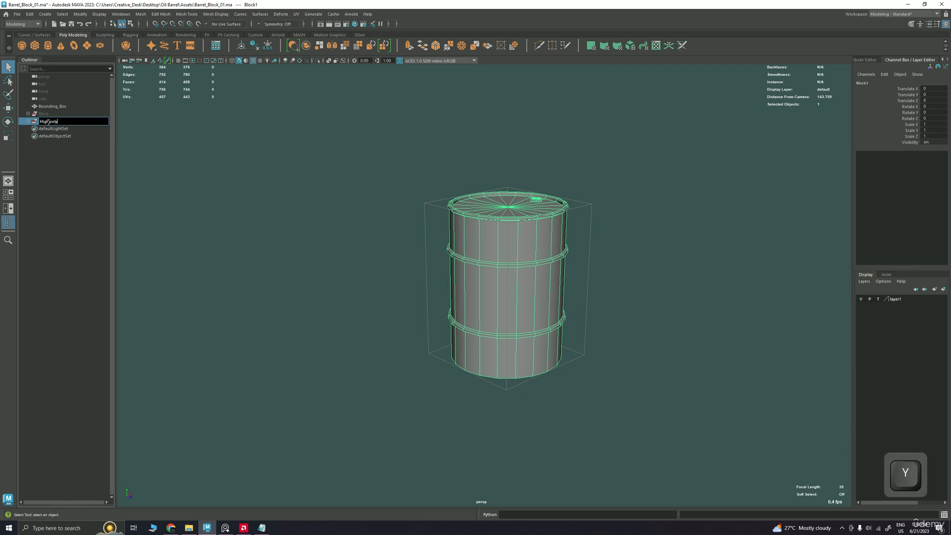
key(Return)
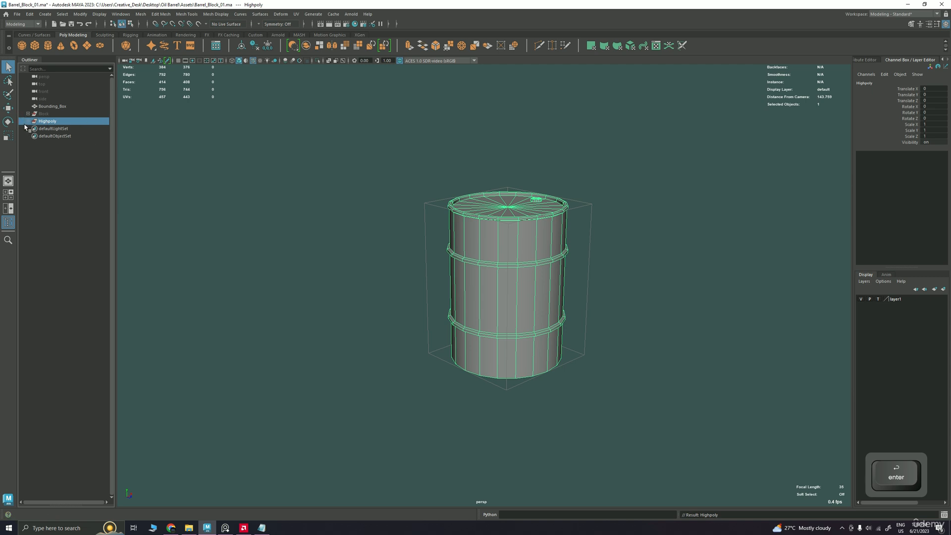
- Select pCylinder2 inside the Highpoly group, then switch to the reference board, keep it on top and zoom in on the small red cap
click(28, 121)
click(54, 136)
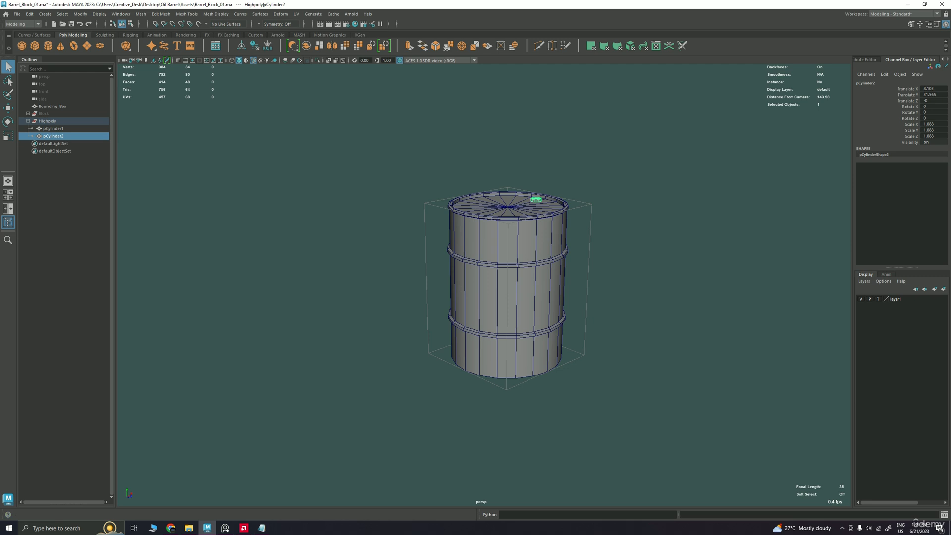
click(226, 528)
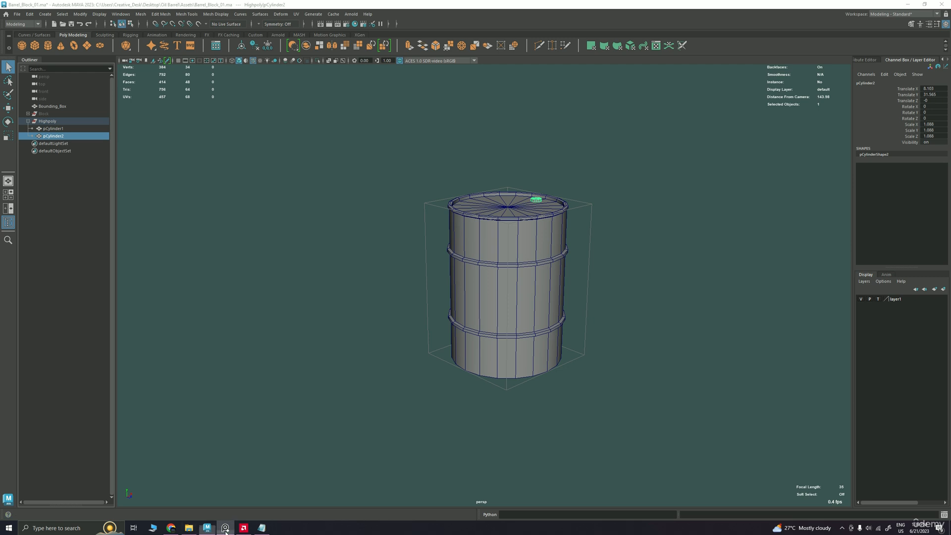
key(ctrl+shift+a)
scroll(343, 208, up, 4)
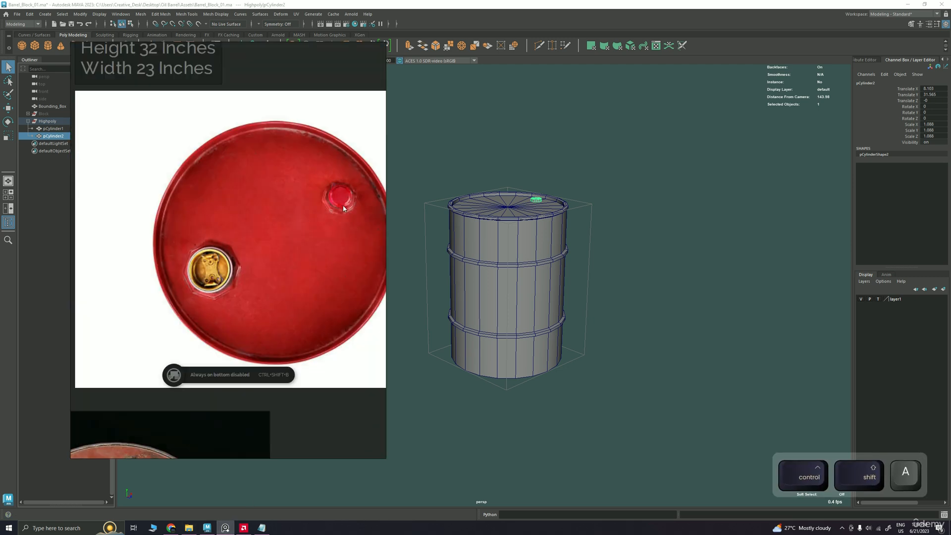
scroll(343, 208, up, 8)
key(ctrl+shift+a)
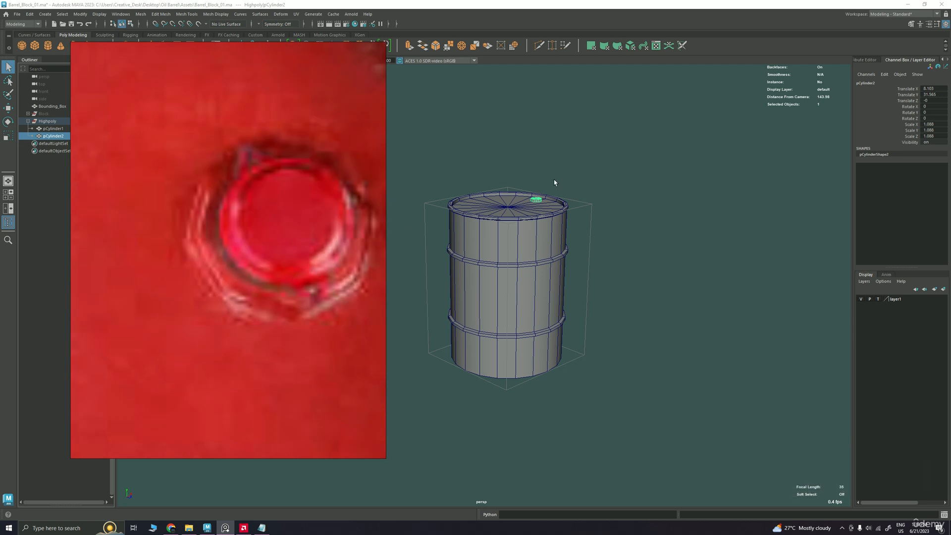
- Frame the selected small cap and lower it slightly into the barrel lid, to a Translate Y of 31.544
alt+middle_drag(506, 208, 492, 340)
alt+right_drag(492, 340, 589, 326)
alt+middle_drag(589, 325, 565, 272)
mouse_move(565, 271)
alt+right_down()
mouse_move(571, 301)
mouse_move(488, 278)
mouse_move(575, 275)
alt+right_up()
key(f)
alt+drag(575, 275, 568, 293)
key(w)
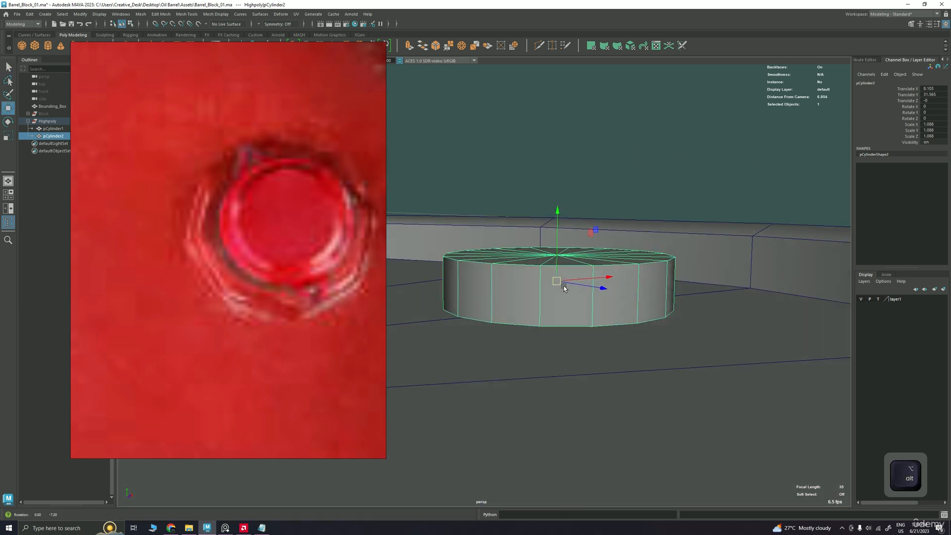
drag(558, 216, 558, 219)
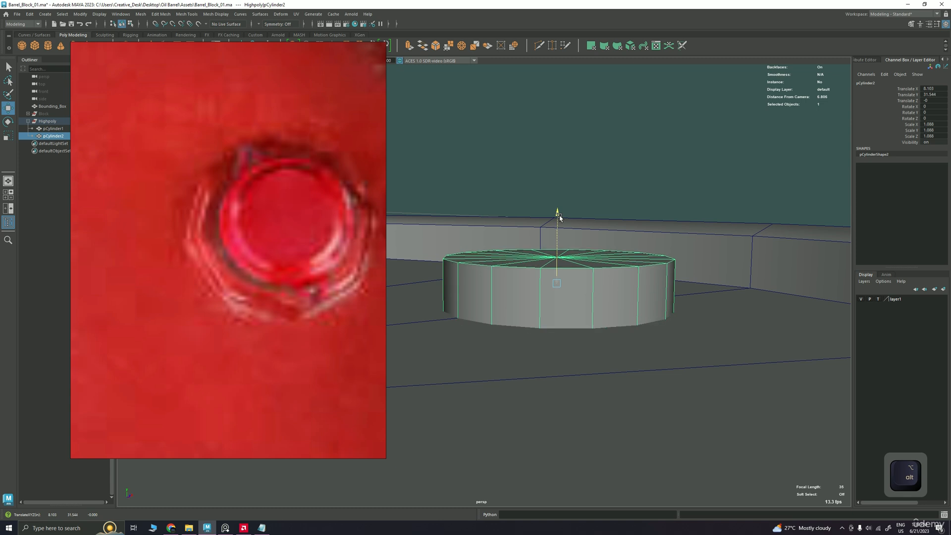
- Insert a horizontal edge loop around the middle of the small cap's side wall
alt+right_drag(606, 253, 588, 286)
alt+drag(545, 231, 537, 252)
alt+right_drag(537, 252, 543, 221)
key(q)
click(559, 262)
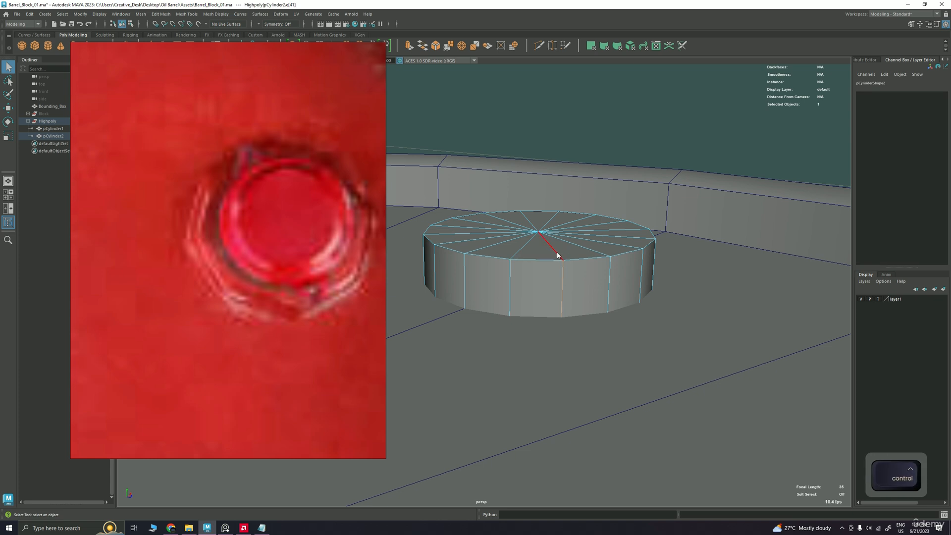
ctrl+right_drag(558, 255, 556, 277)
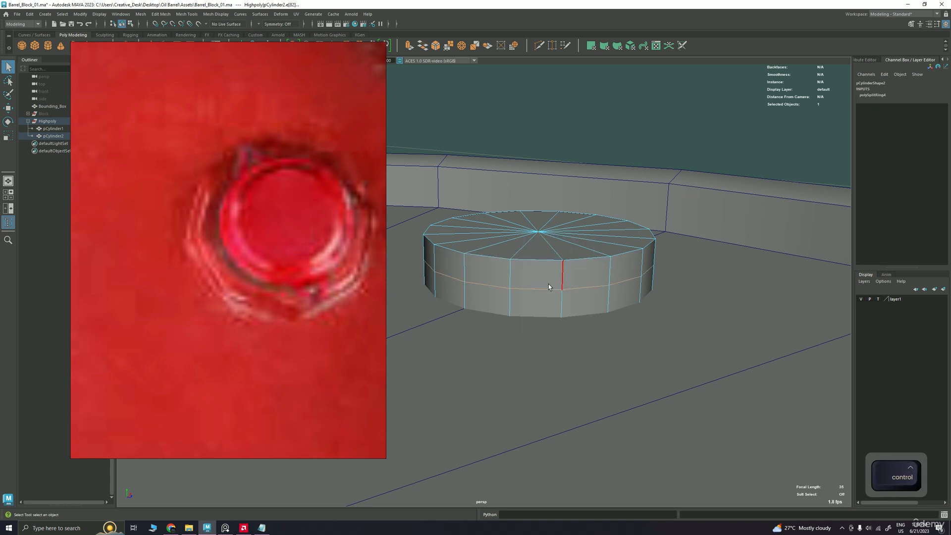
- Raise the small cap's new edge loop close to its top rim and delete the band of faces above it
key(w)
drag(540, 195, 546, 178)
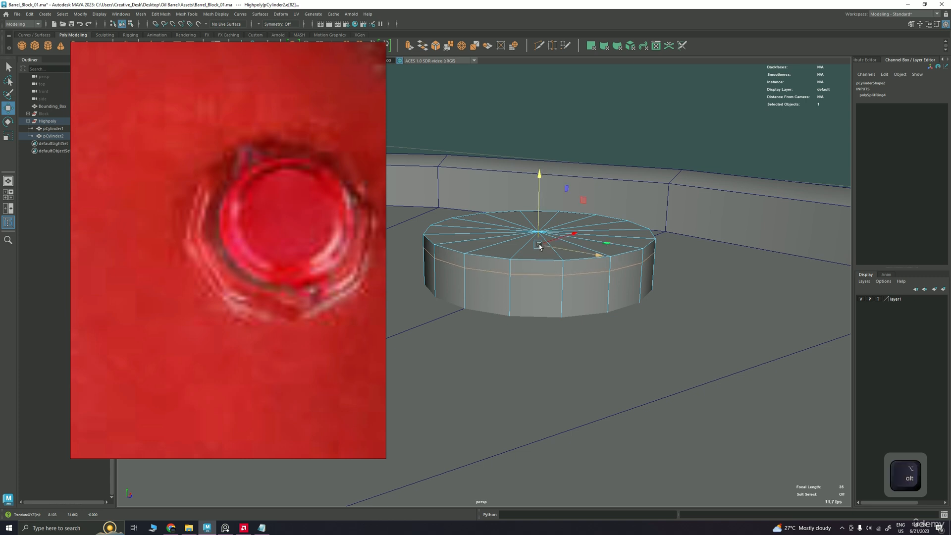
alt+middle_drag(532, 242, 532, 233)
alt+right_drag(531, 233, 506, 255)
key(q)
double_click(528, 254)
key(ctrl+x)
- Extrude the open border edge loop of the cap's side wall inward with a Thickness of -0.09
right_click(506, 276)
double_click(502, 263)
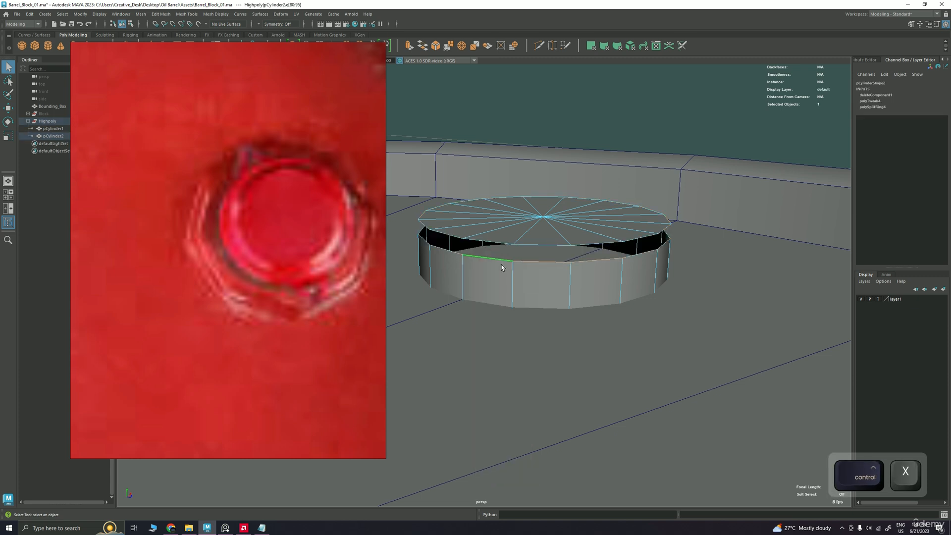
key(ctrl+e)
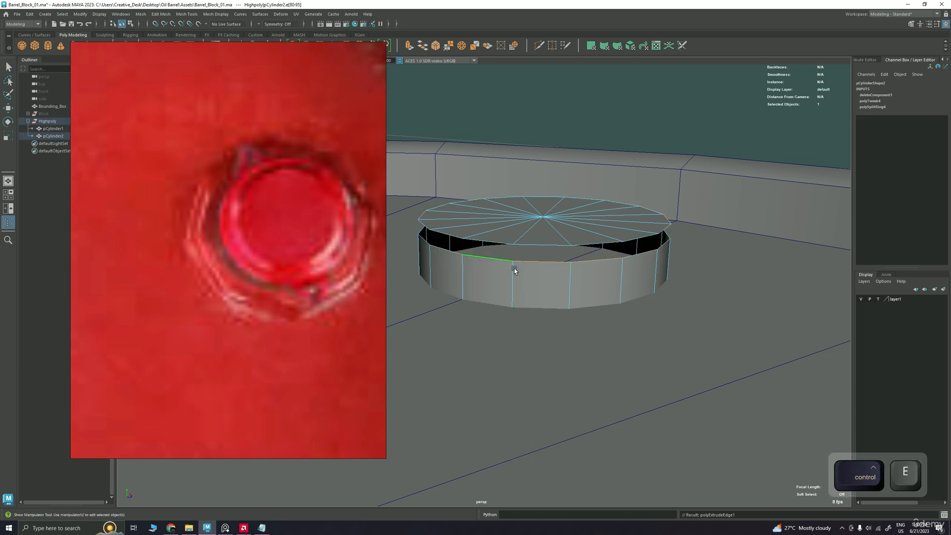
alt+drag(538, 260, 540, 270)
alt+middle_drag(541, 270, 538, 287)
alt+right_drag(538, 287, 553, 292)
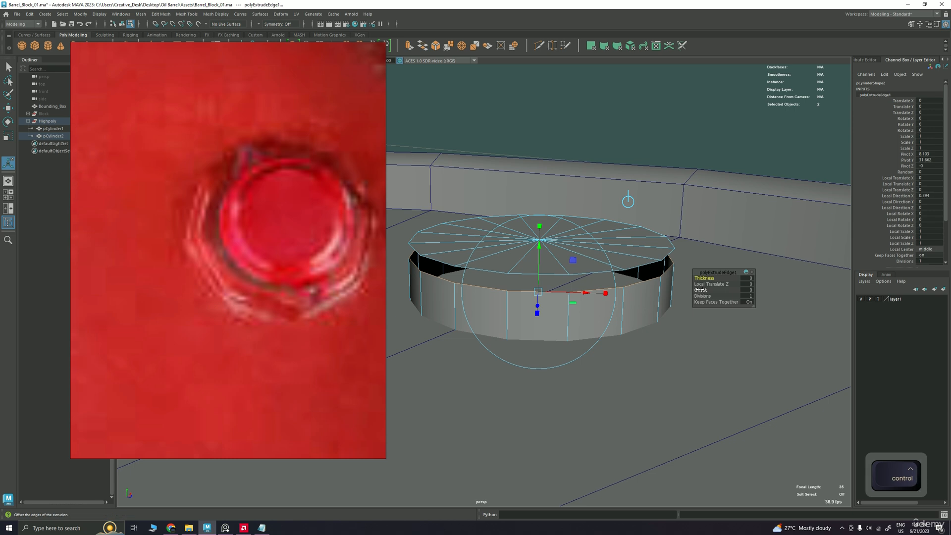
ctrl+drag(699, 290, 698, 277)
key(ctrl+z)
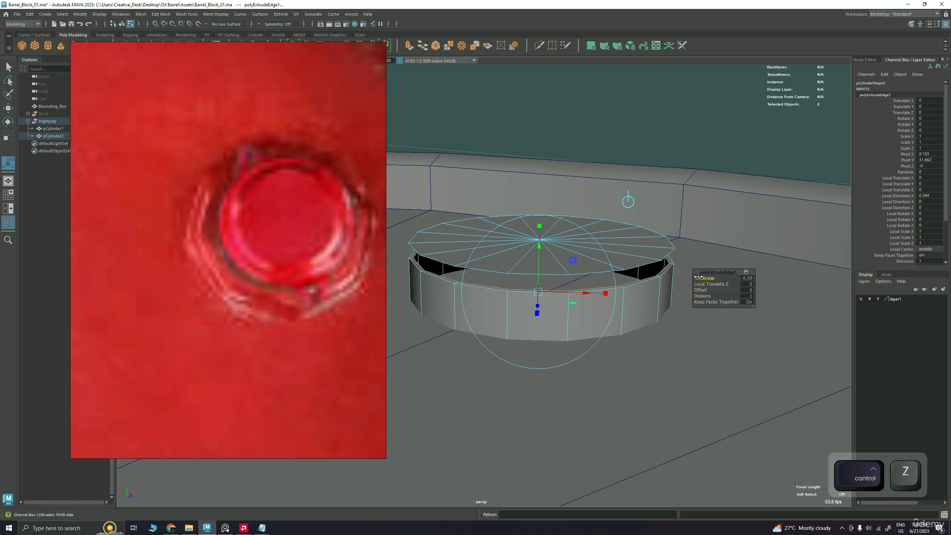
- Extrude the inner border edges once more and raise them to form a short upright lip
key(ctrl+e)
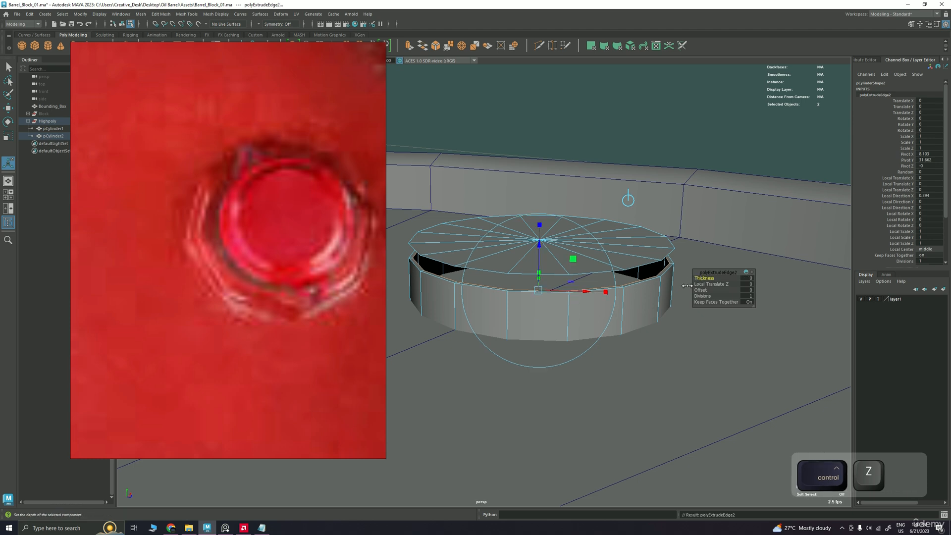
key(w)
drag(543, 197, 516, 222)
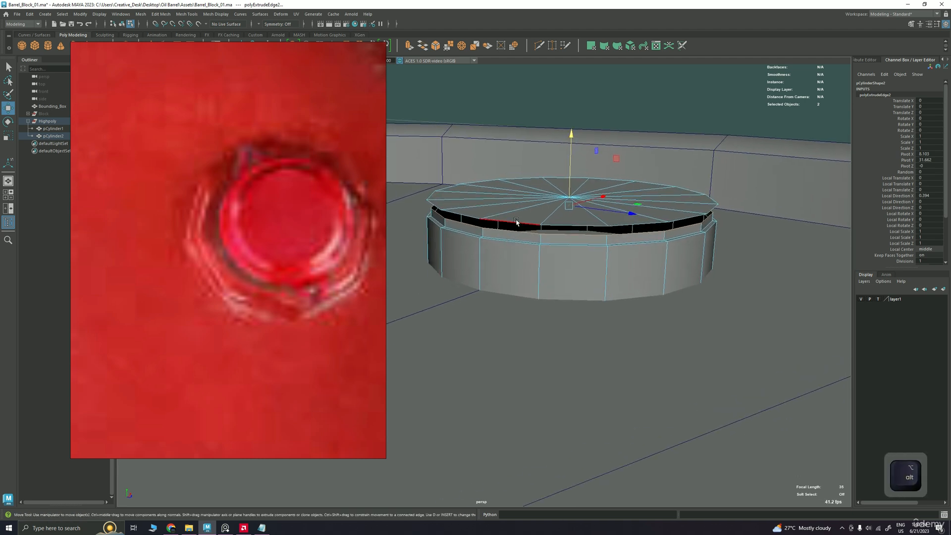
- Delete the detached disc of top faces above the cap's new lip
key(q)
click(545, 211)
click(545, 211)
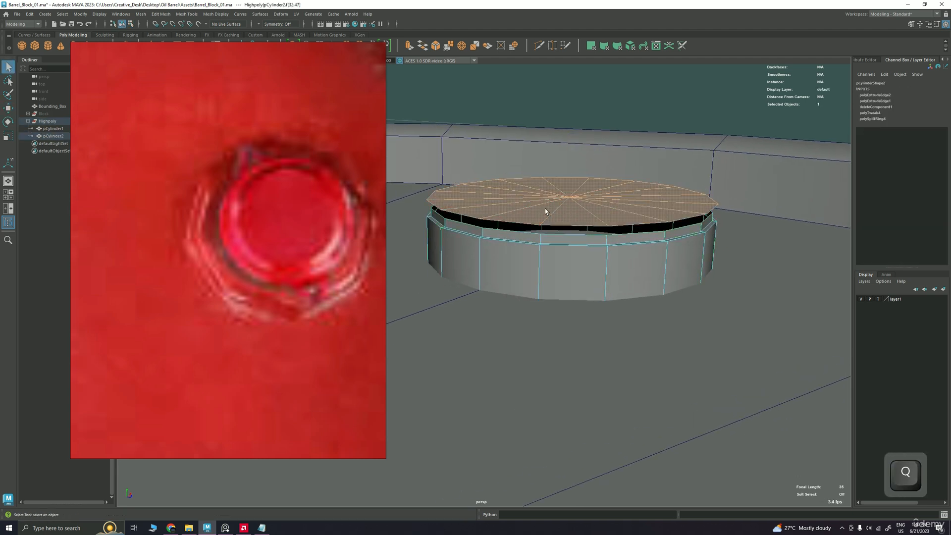
key(Delete)
alt+drag(546, 212, 483, 234)
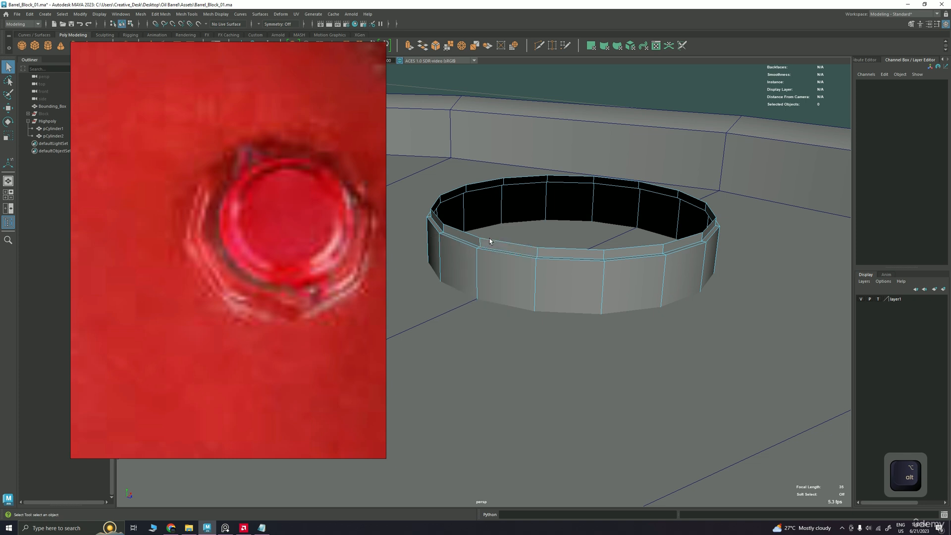
- Close the cap's open top by filling the hole along the lip's border edge loop
double_click(496, 243)
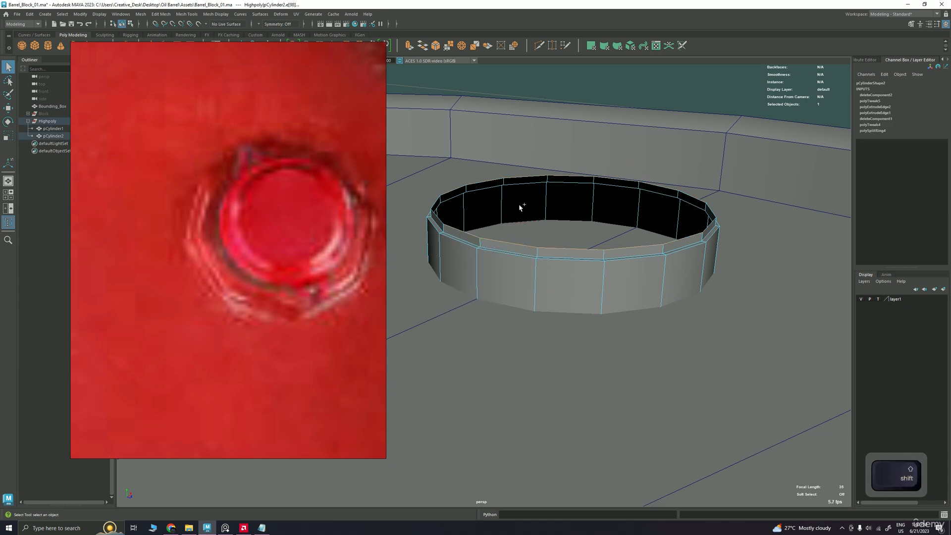
shift+right_click(520, 206)
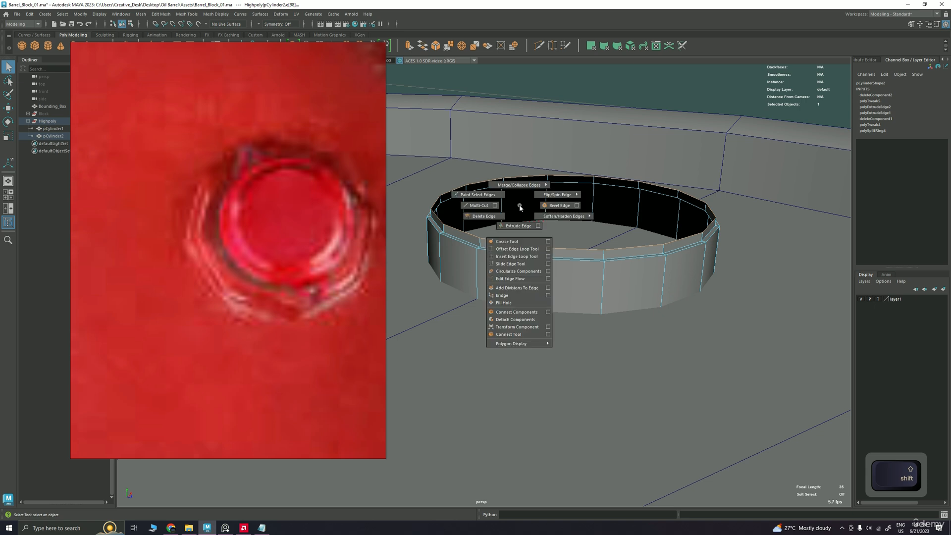
shift+right_drag(520, 207, 510, 302)
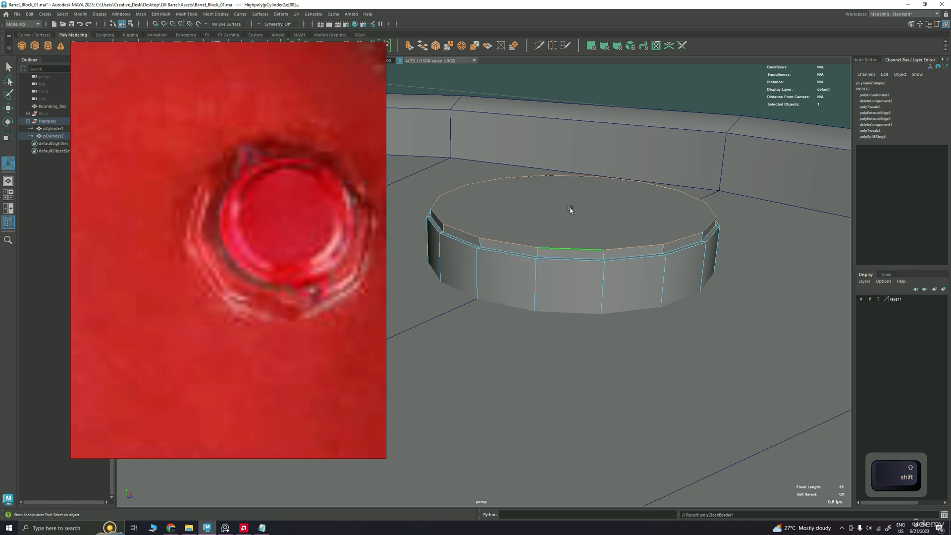
alt+drag(570, 210, 542, 180)
key(q)
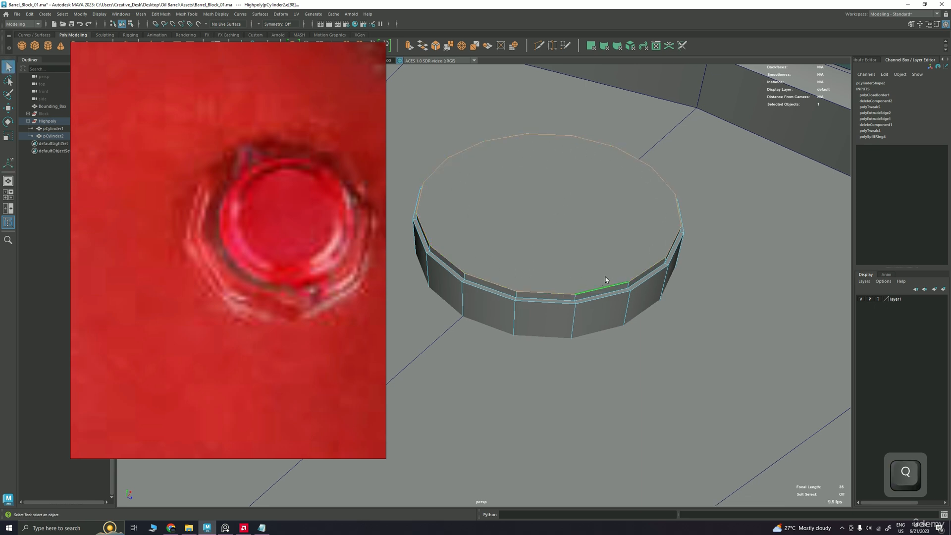
- Poke the cap's new top face into triangles meeting at its centre and return to object mode
alt+drag(567, 192, 535, 237)
right_click(535, 237)
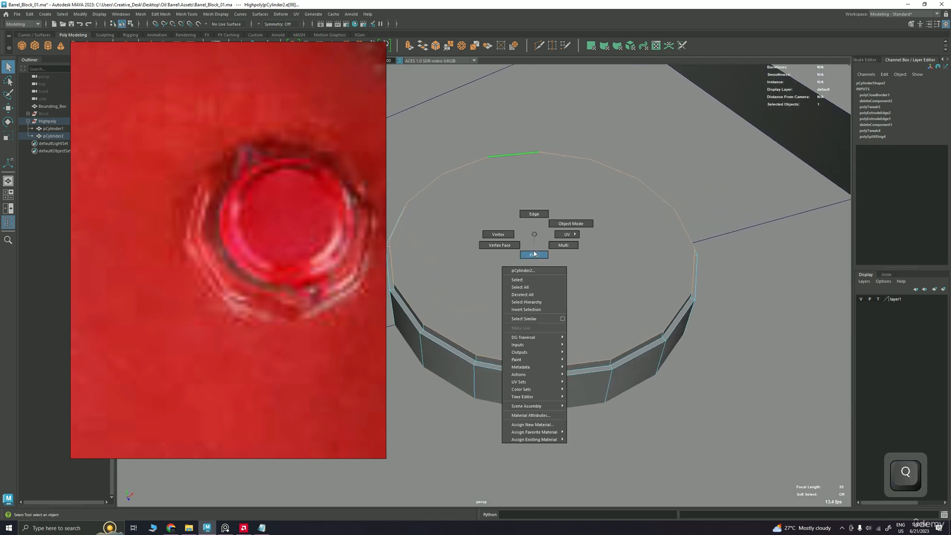
click(534, 254)
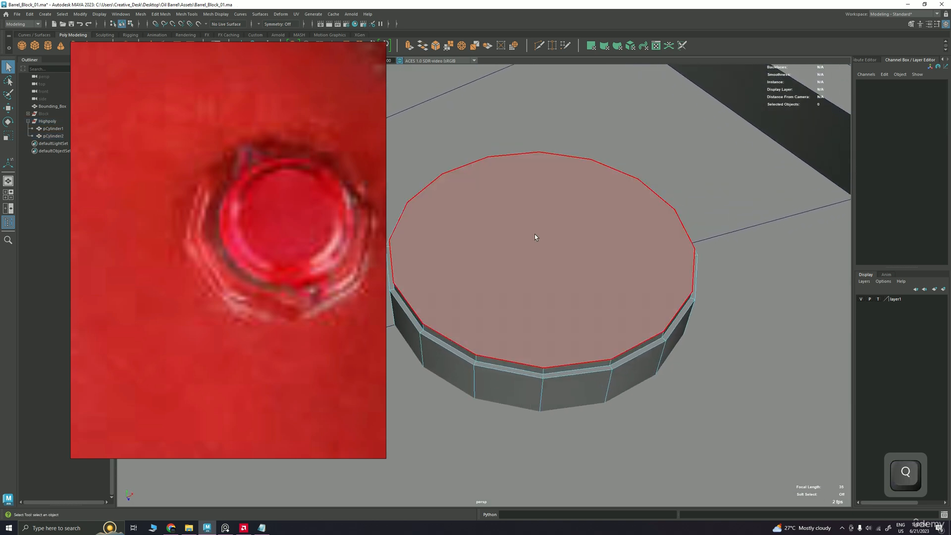
click(535, 233)
key(shift)
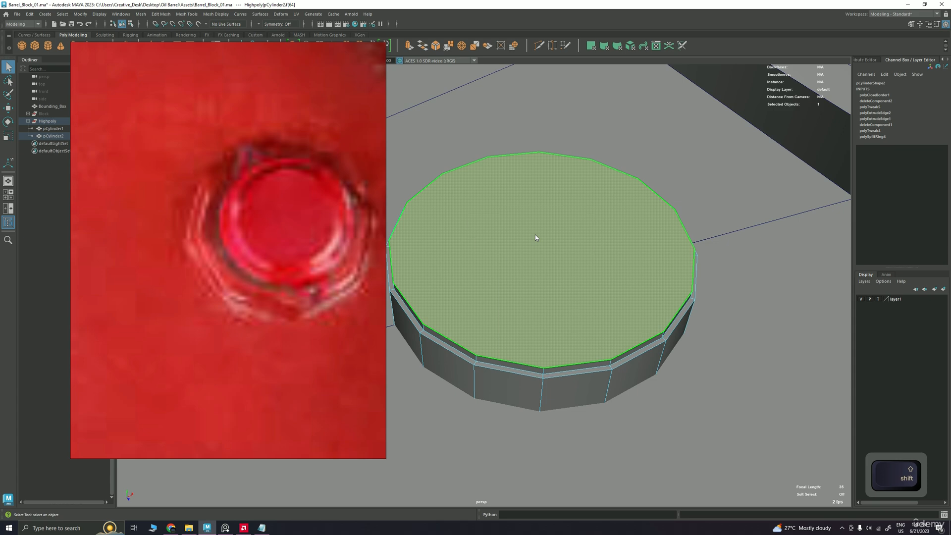
shift+right_click(535, 235)
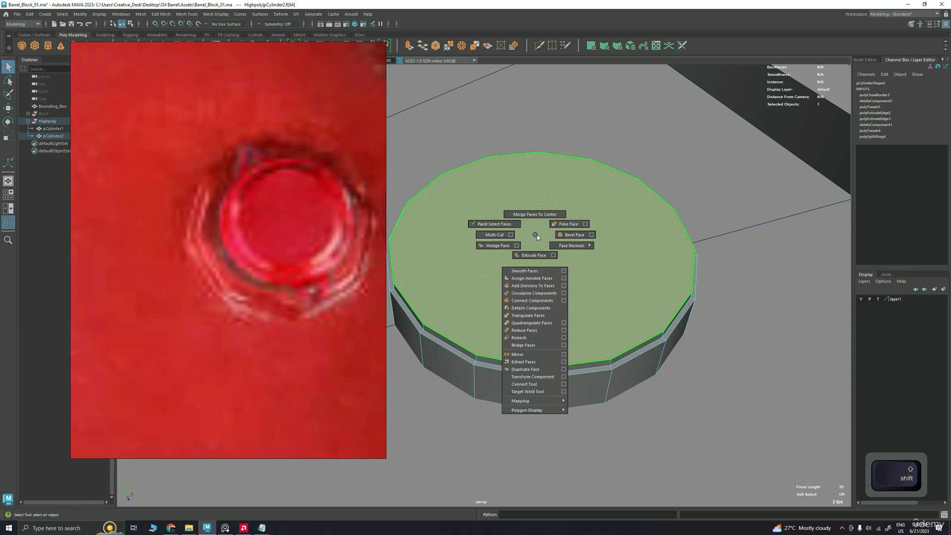
click(568, 224)
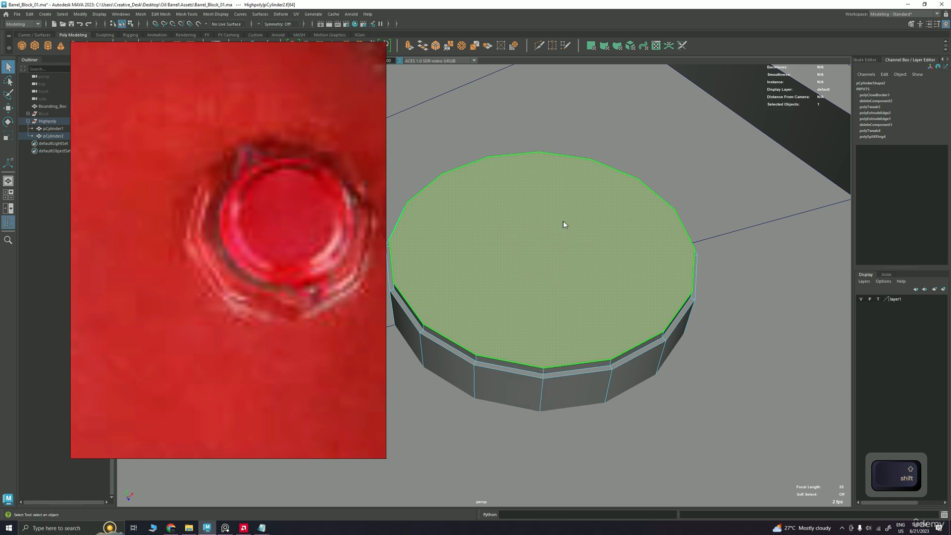
click(548, 212)
right_click(547, 212)
click(590, 199)
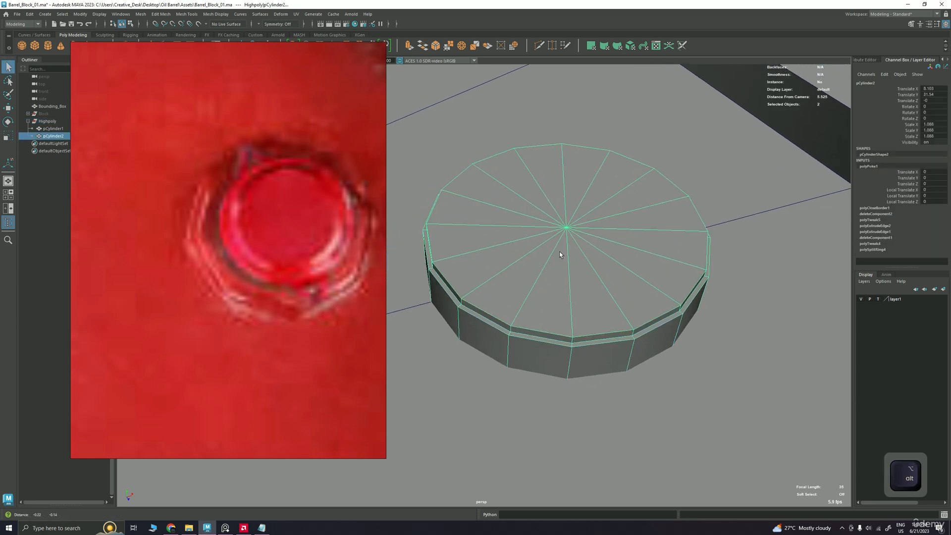
- Scale the edge loop around the cap's top face slightly inward so the lip tapers, and return to object mode
alt+drag(563, 253, 570, 222)
right_drag(570, 221, 569, 204)
double_click(589, 283)
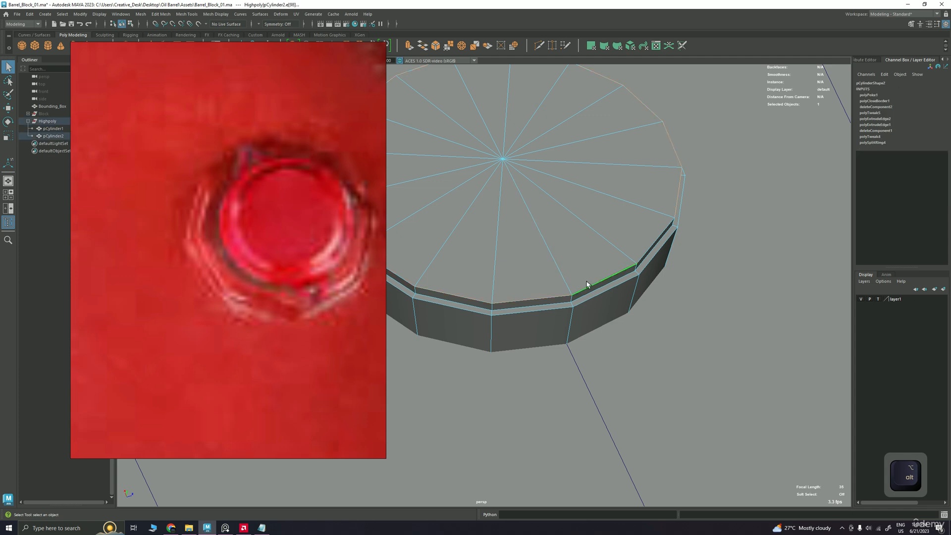
key(r)
drag(502, 158, 500, 157)
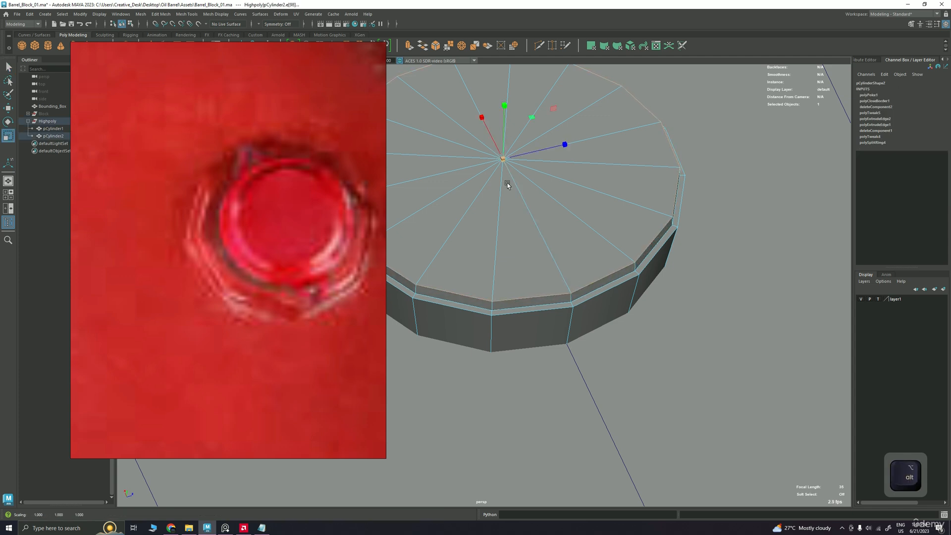
double_click(588, 307)
key(w)
alt+drag(587, 313, 577, 213)
key(q)
key(F8)
- Bevel the top edge loop and the stepped rim loops of the cap with Chamfer off and a Fraction of 1
alt+right_drag(574, 207, 550, 219)
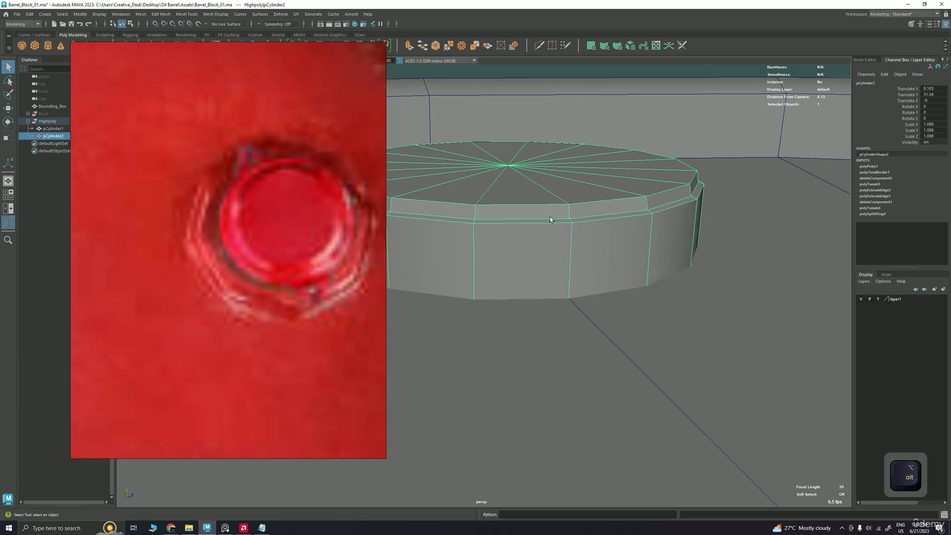
alt+drag(549, 220, 610, 210)
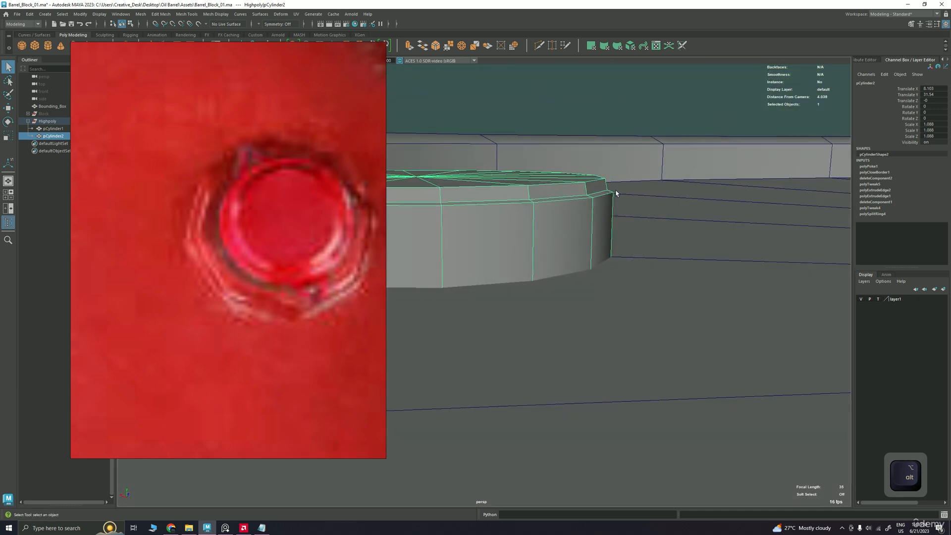
alt+drag(613, 194, 588, 177)
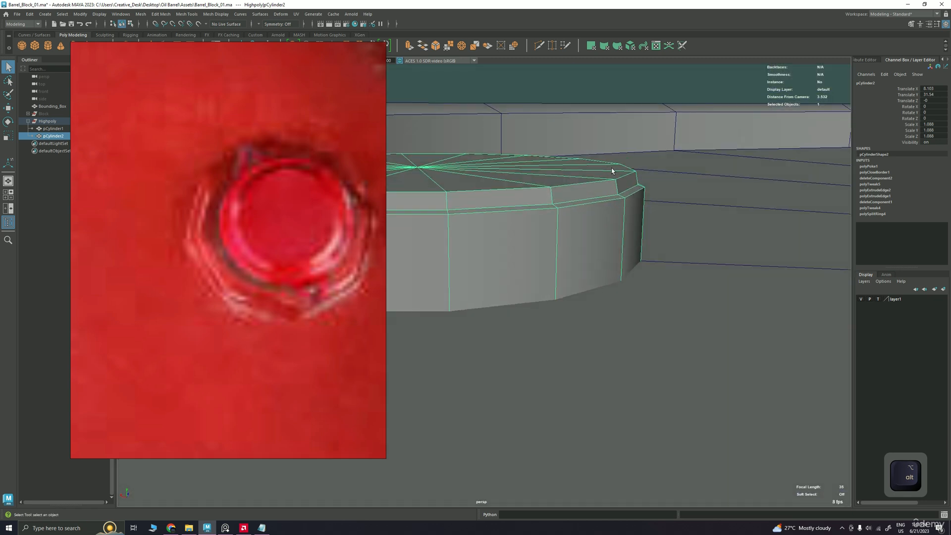
alt+drag(623, 183, 601, 199)
alt+right_drag(601, 199, 547, 206)
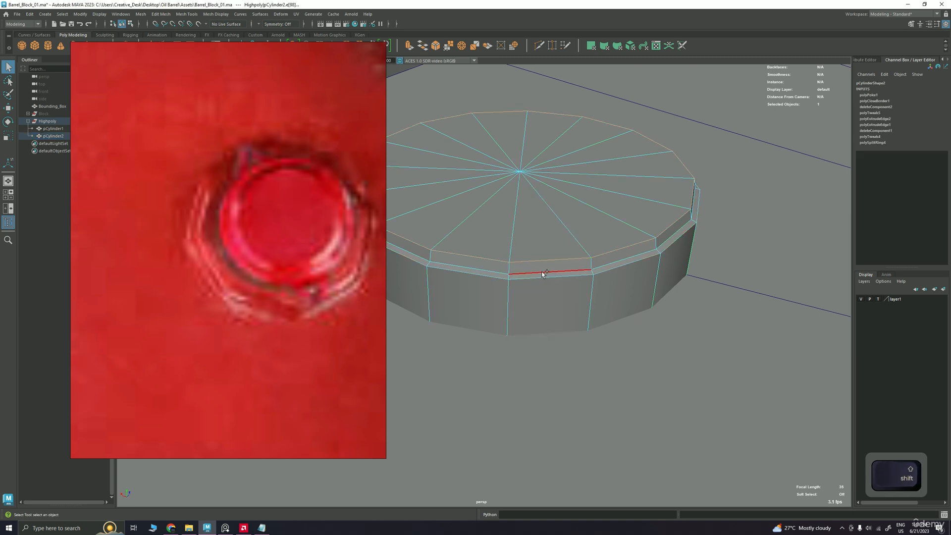
shift+click(542, 271)
alt+right_drag(540, 272, 513, 274)
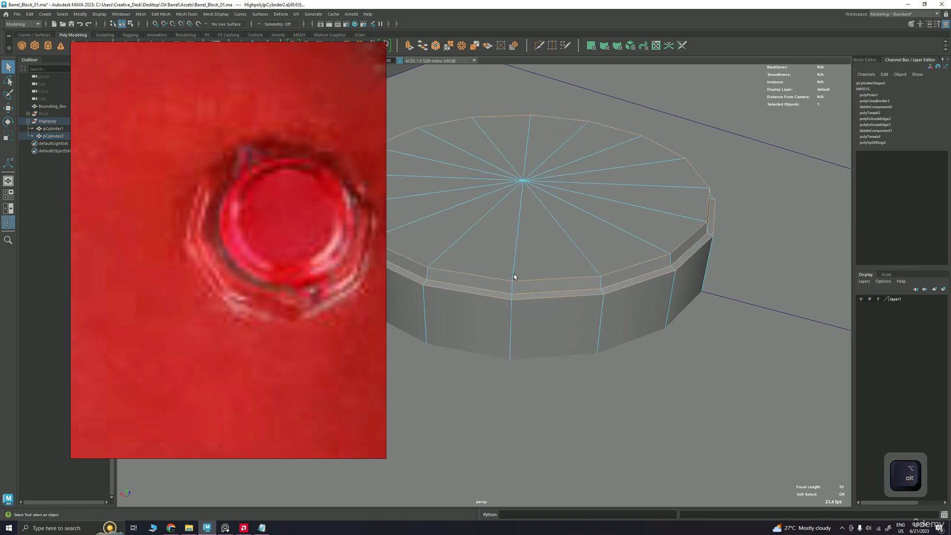
key(ctrl+b)
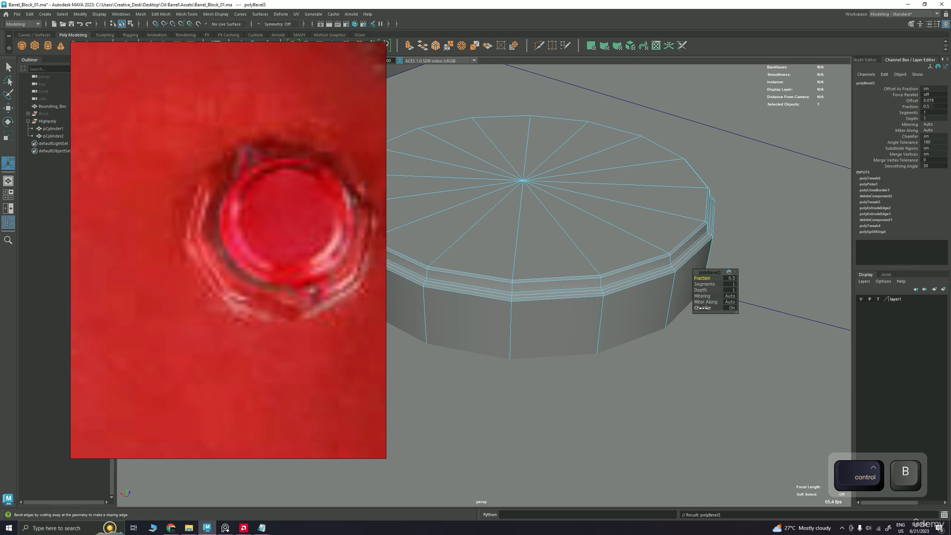
alt+right_drag(595, 293, 602, 348)
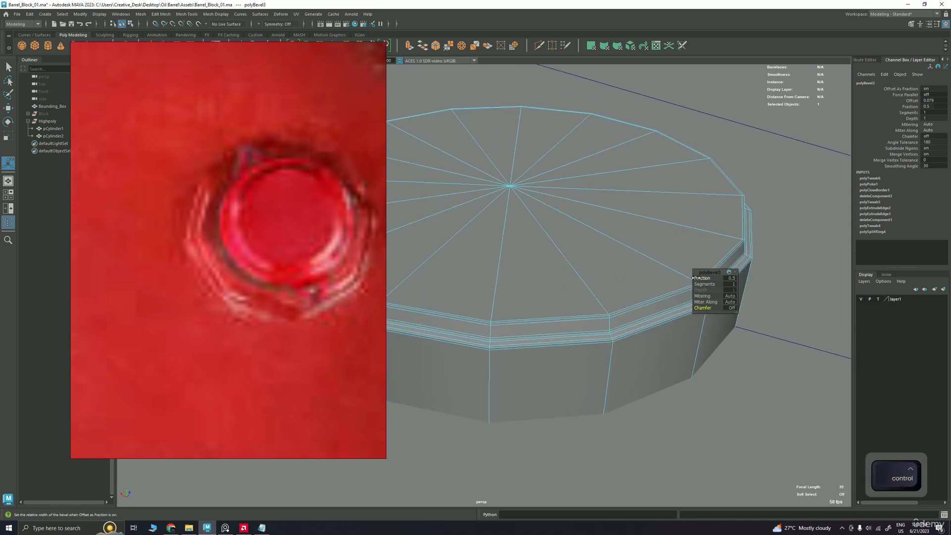
ctrl+drag(694, 278, 702, 279)
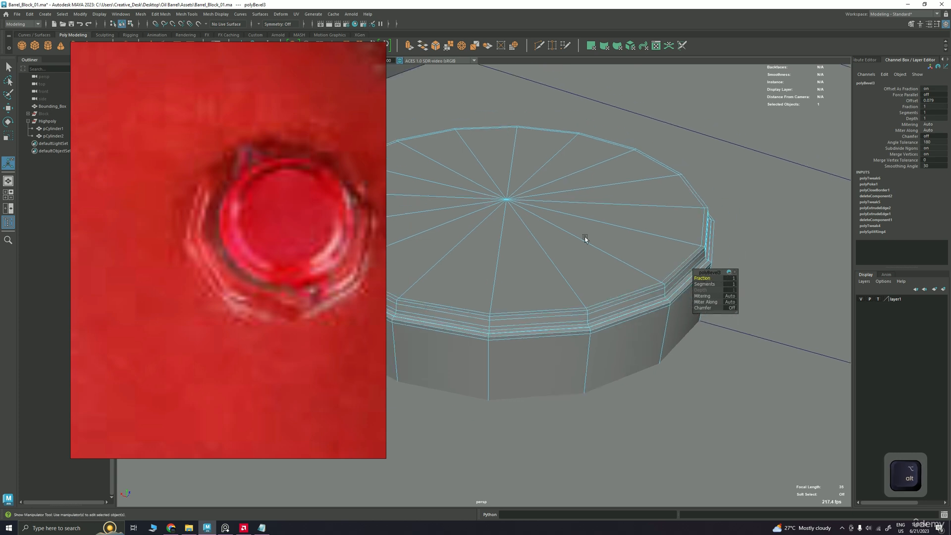
- Insert a horizontal edge loop around the cap's side wall below the bevelled rim
right_drag(589, 226, 628, 213)
alt+right_drag(588, 255, 660, 359)
alt+drag(660, 359, 682, 290)
right_drag(673, 298, 595, 318)
click(587, 295)
mouse_move(541, 304)
alt+mouse_down()
mouse_move(629, 322)
mouse_move(581, 314)
mouse_move(544, 287)
alt+mouse_up()
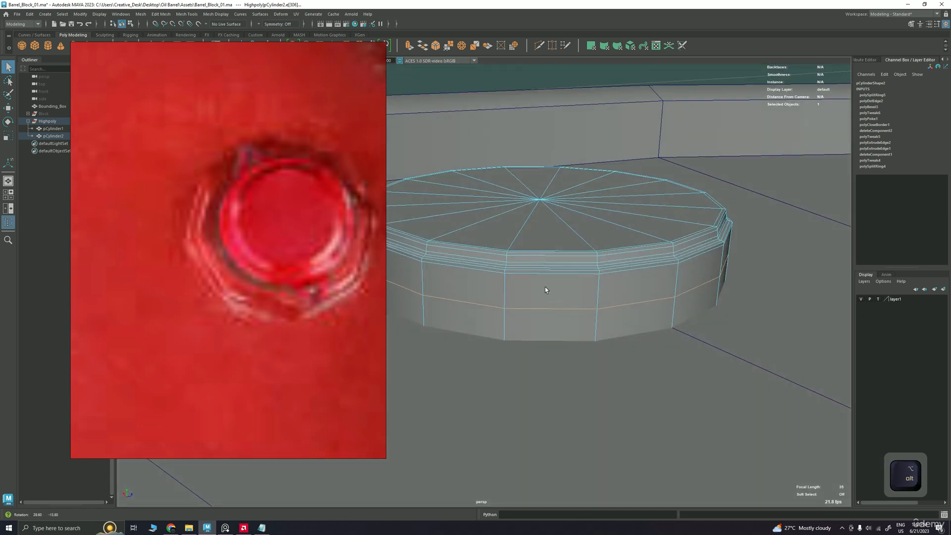
- Try to inset all the cap's top faces by extruding them with an Offset of about 0.68
mouse_move(565, 227)
alt+mouse_down()
mouse_move(538, 218)
mouse_move(543, 254)
alt+mouse_up()
key(F11)
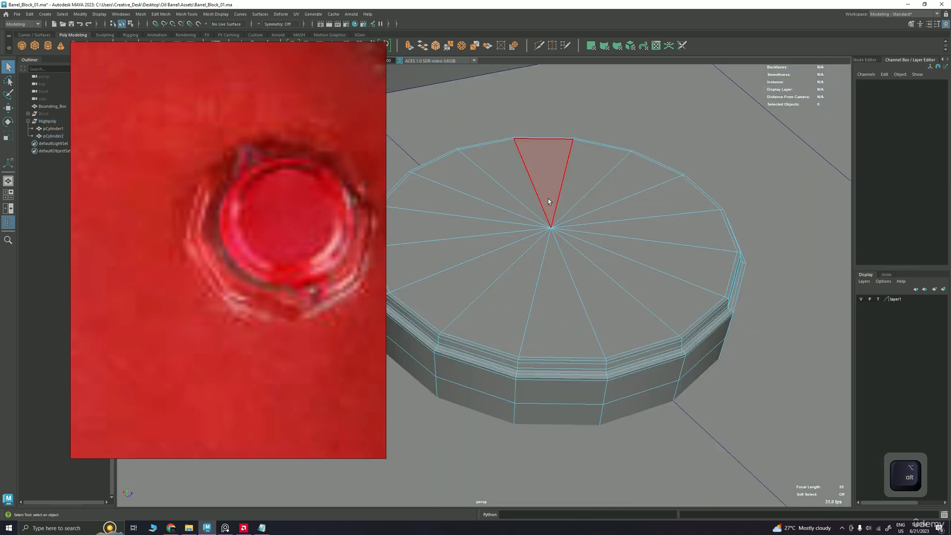
click(547, 199)
key(Tab)
mouse_move(537, 197)
mouse_down()
mouse_move(502, 267)
mouse_move(614, 272)
mouse_move(548, 221)
mouse_move(558, 249)
mouse_up()
key(ctrl+e)
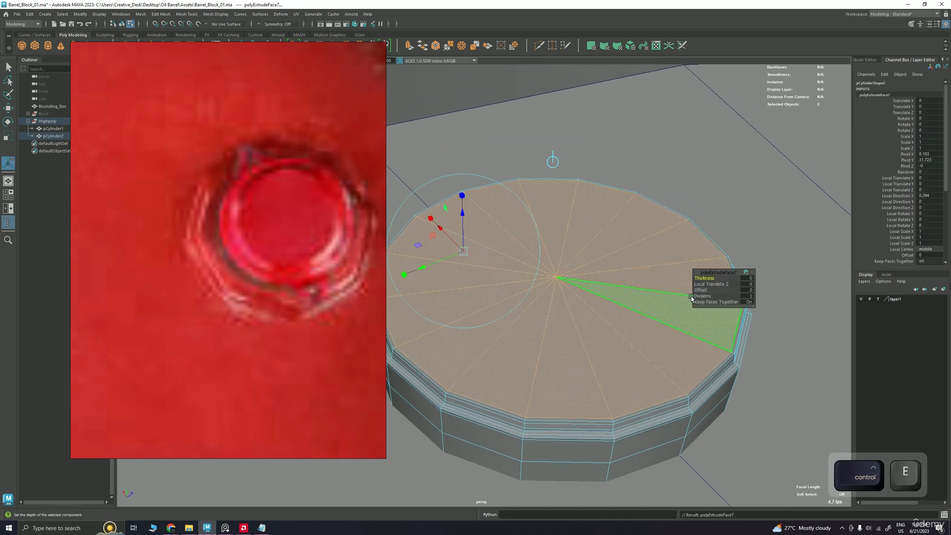
drag(699, 290, 721, 288)
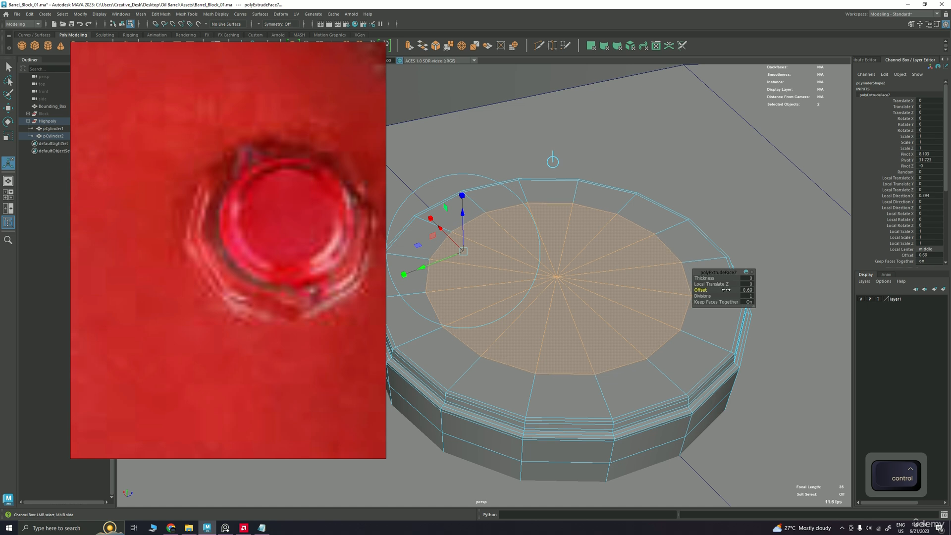
- Undo the inset of the cap's top faces and return to object mode with the cap selected
key(ctrl+z)
key(ctrl+z)
key(ctrl+z)
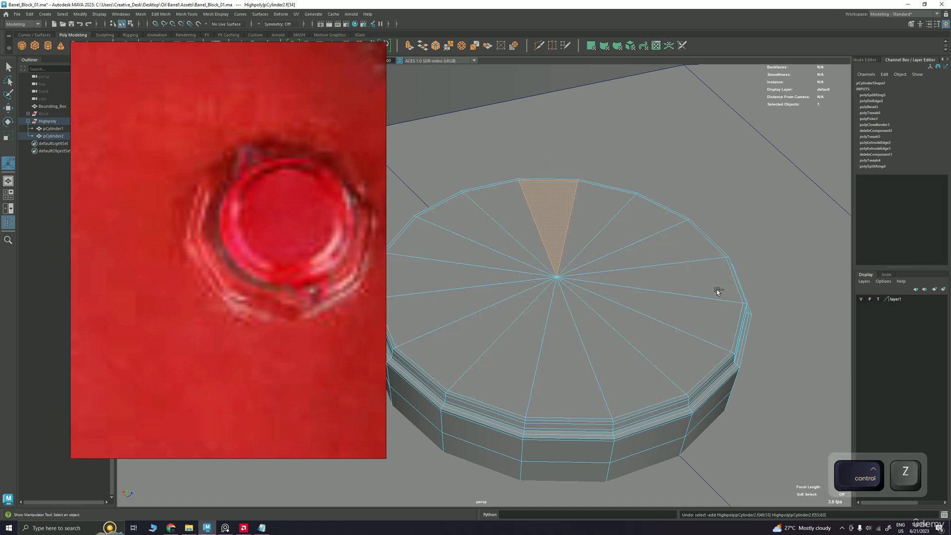
key(q)
right_drag(560, 204, 590, 194)
alt+middle_drag(539, 218, 546, 253)
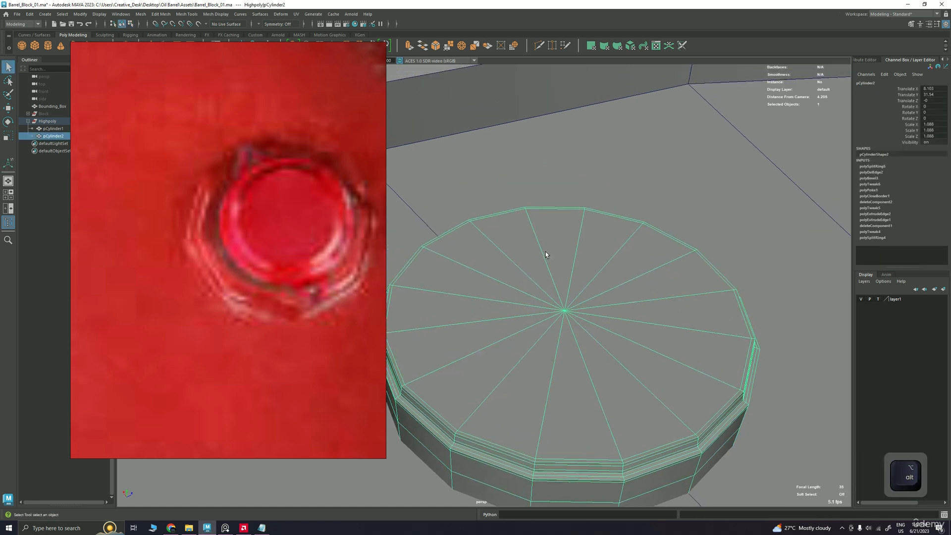
- Try to raise one of the cap's top faces with the Move tool
right_drag(546, 251, 529, 261)
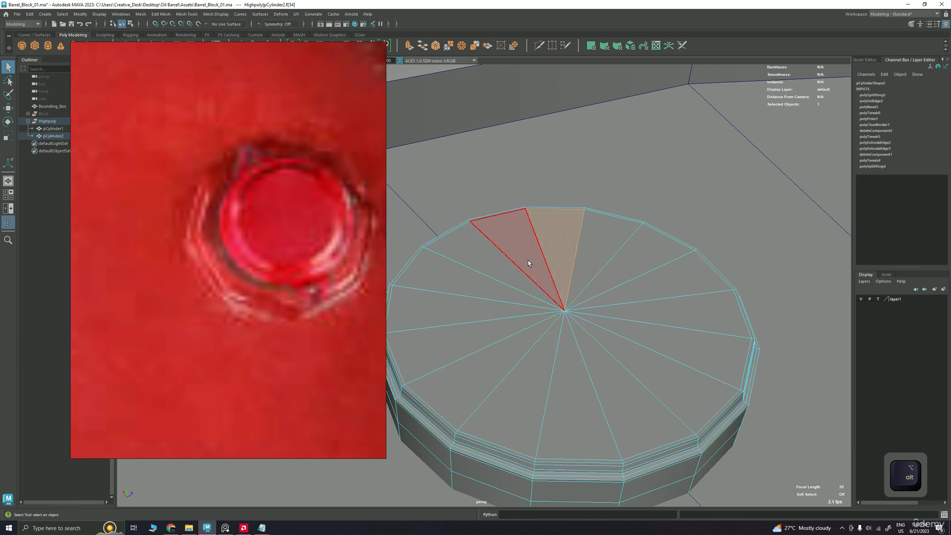
click(528, 260)
key(w)
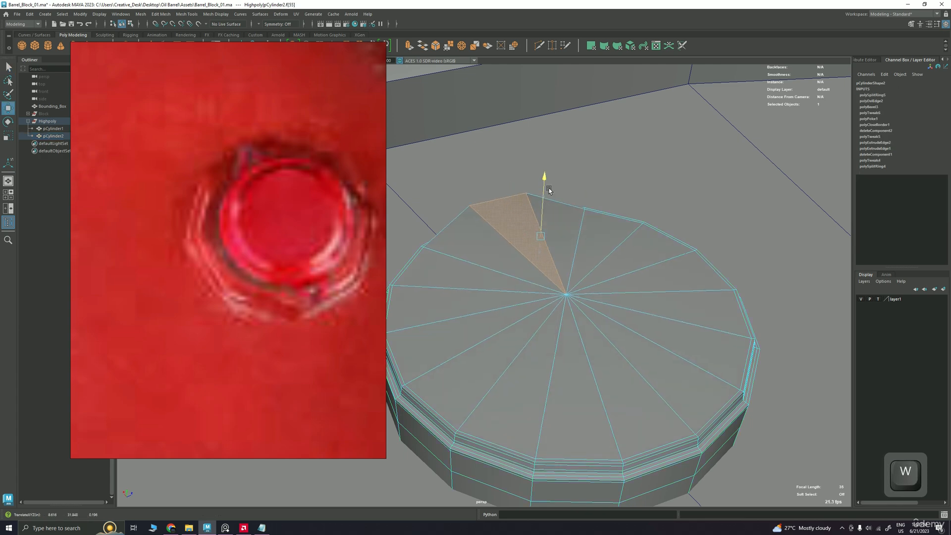
alt+middle_drag(518, 257, 553, 244)
key(q)
right_drag(552, 238, 569, 231)
alt+drag(570, 231, 545, 271)
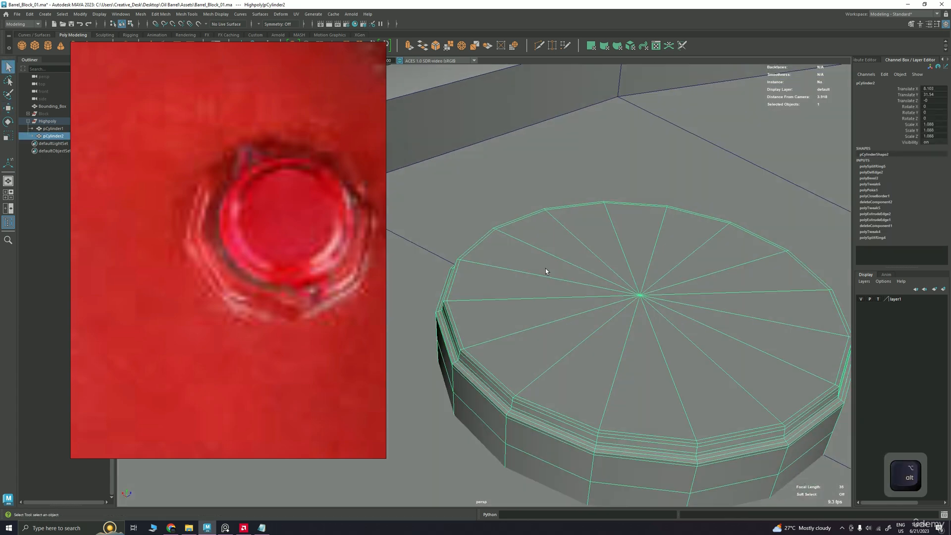
- Examine the cap with smooth preview on and off, highlighting its top edge loop to see how smoothing shifts it
key(3)
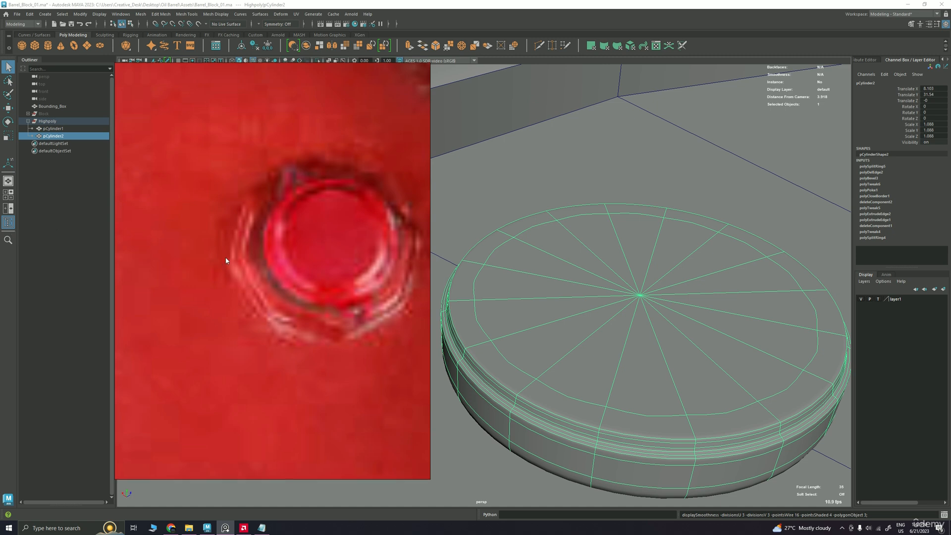
scroll(605, 293, down, 2)
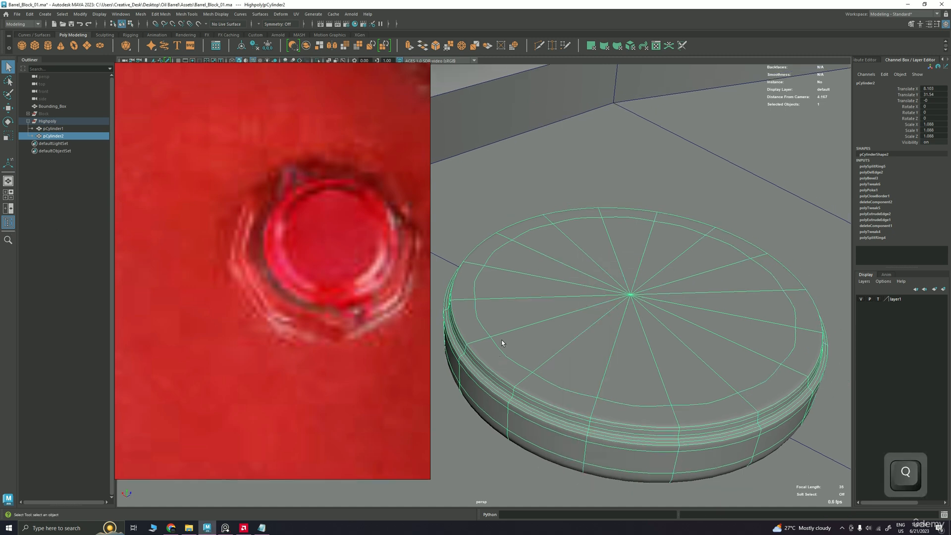
key(1)
right_drag(484, 356, 485, 291)
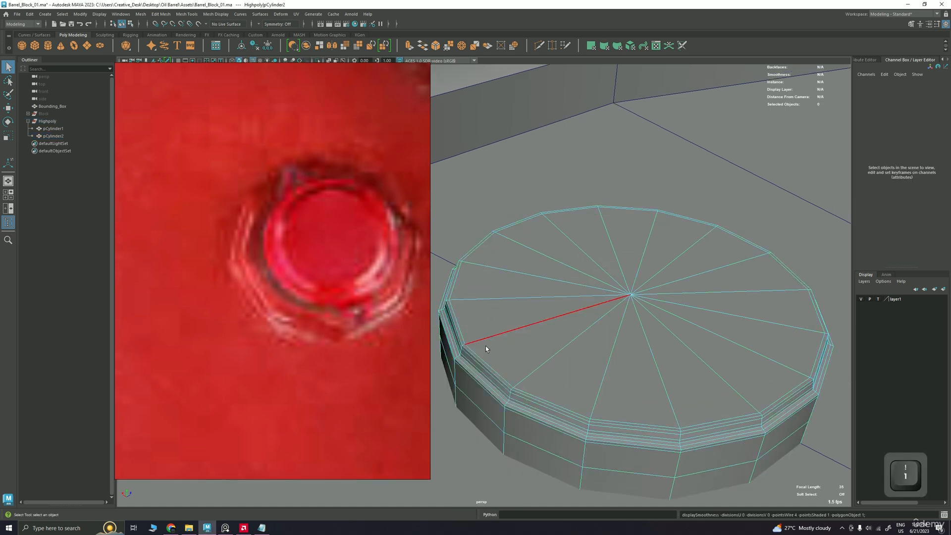
click(485, 354)
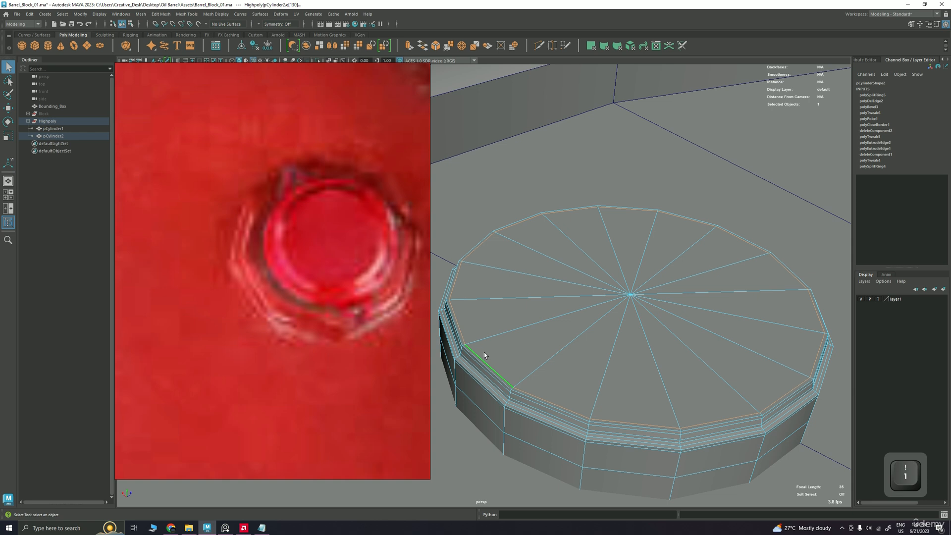
key(3)
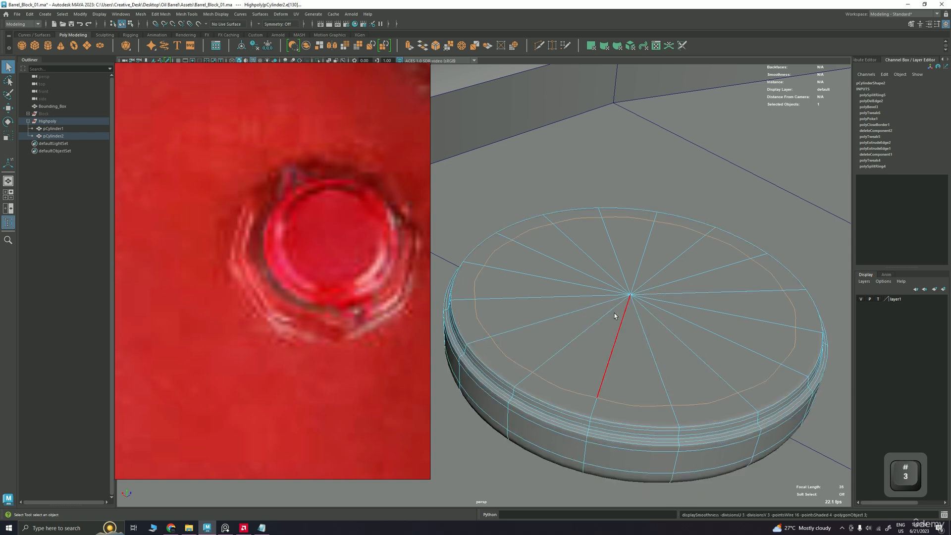
alt+right_drag(636, 309, 615, 334)
alt+middle_drag(614, 343, 620, 297)
alt+right_drag(620, 297, 593, 270)
key(q)
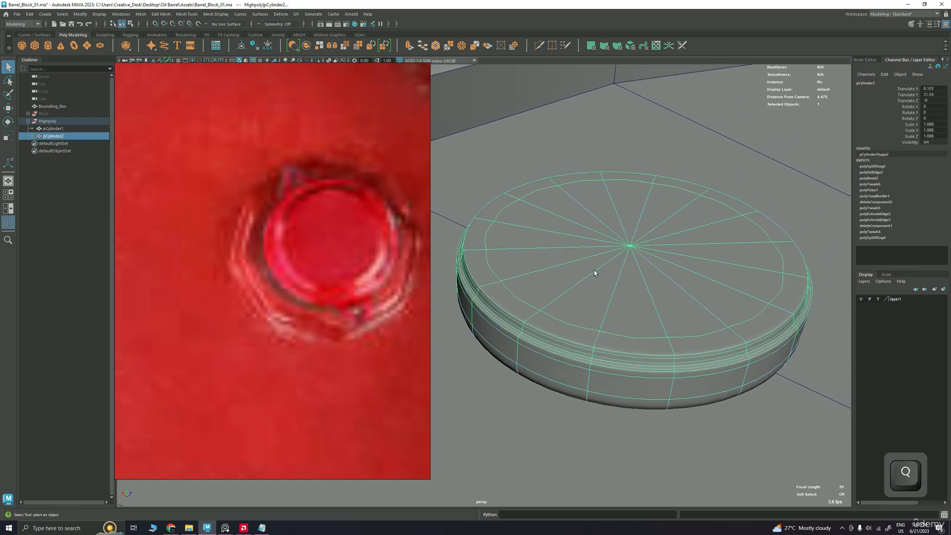
- Isolate the cap with smooth preview off, duplicate it and place the copy beside it at Translate X 5.662
key(ctrl+1)
key(1)
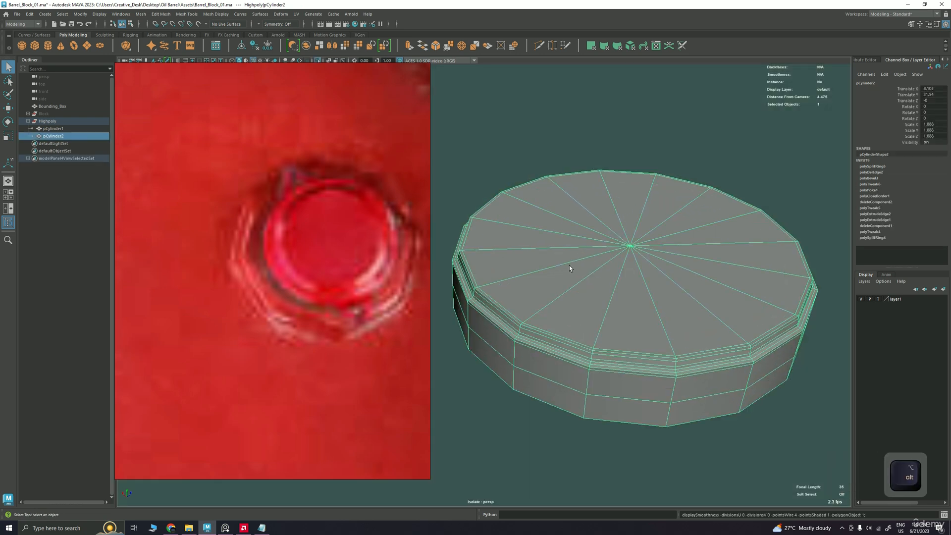
alt+drag(549, 276, 580, 277)
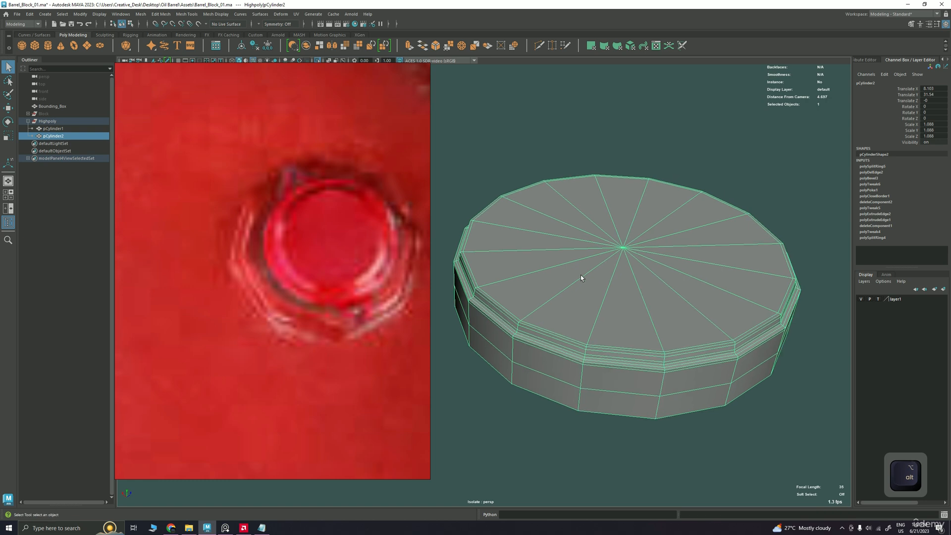
key(ctrl+d)
alt+right_drag(580, 275, 537, 274)
key(w)
alt+drag(536, 275, 548, 287)
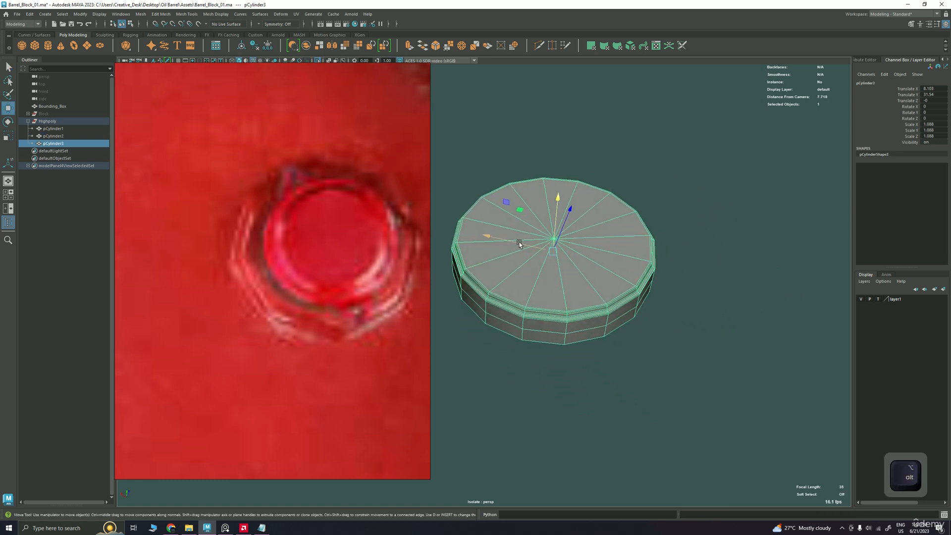
drag(519, 243, 745, 293)
- Inset all the top faces of the duplicated cap by extruding them with an Offset of 0.95
alt+middle_drag(695, 282, 570, 256)
alt+right_drag(569, 257, 625, 268)
key(q)
mouse_move(623, 269)
mouse_down()
mouse_move(700, 322)
mouse_move(654, 226)
mouse_move(643, 237)
mouse_up()
key(ctrl+e)
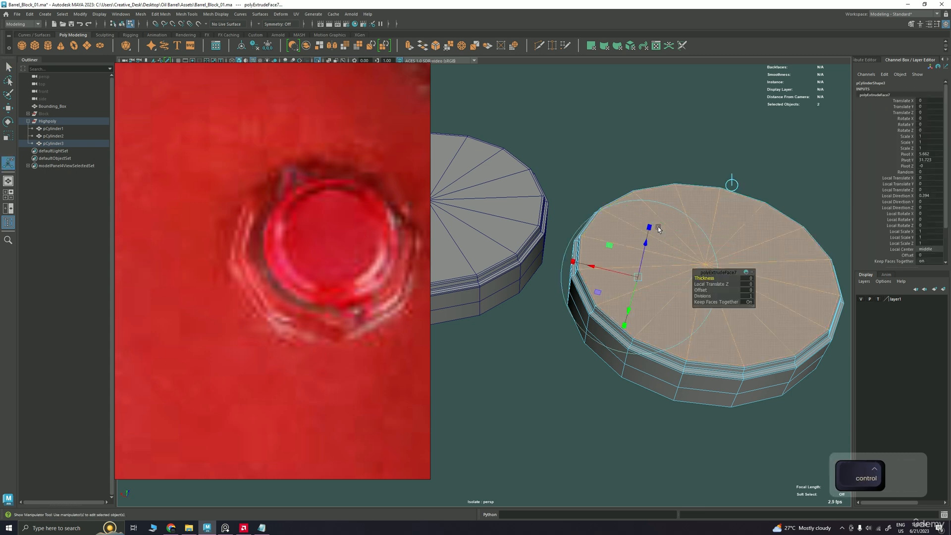
drag(699, 289, 735, 289)
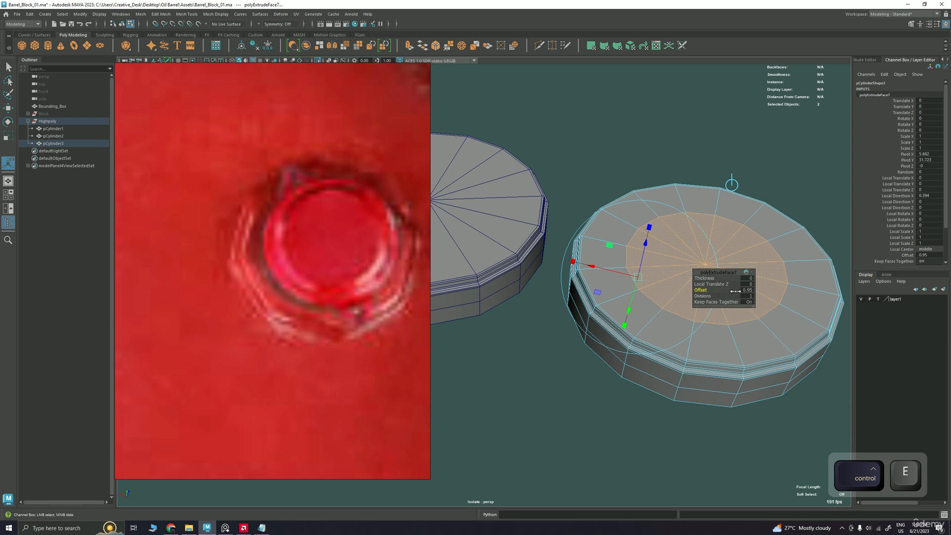
key(q)
right_drag(676, 237, 682, 231)
alt+middle_drag(618, 245, 654, 247)
scroll(595, 232, down, 1)
key(q)
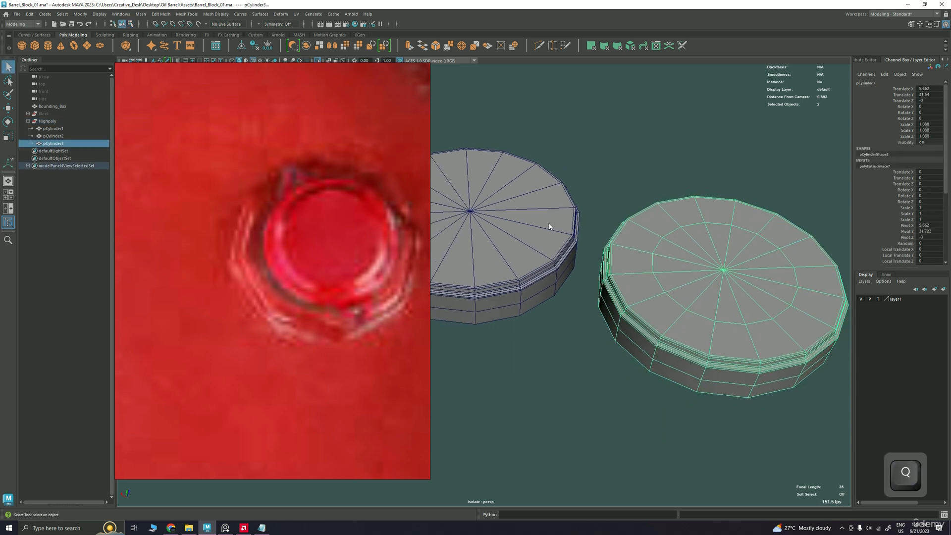
- Compare the original and the inset copy in smooth preview, looking at their top faces and rims from several angles
click(570, 216)
key(3)
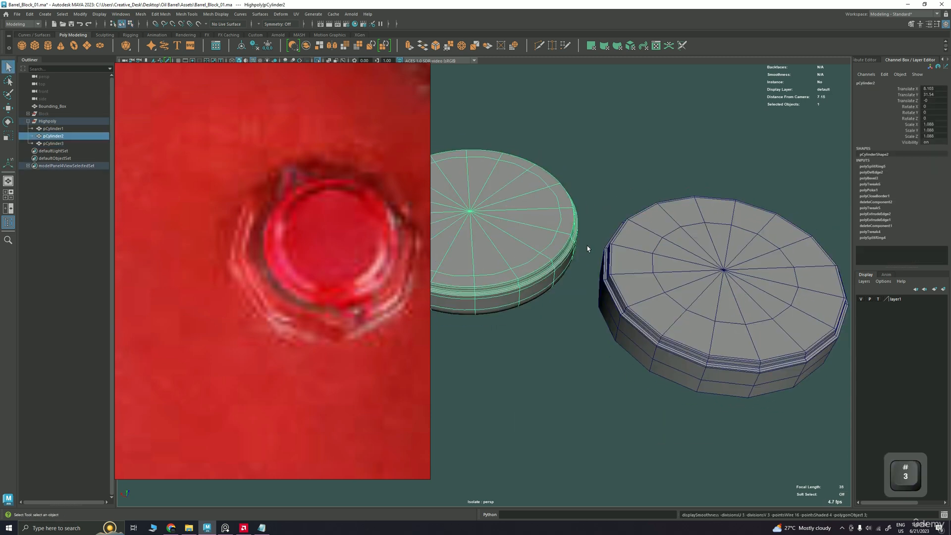
click(619, 312)
key(3)
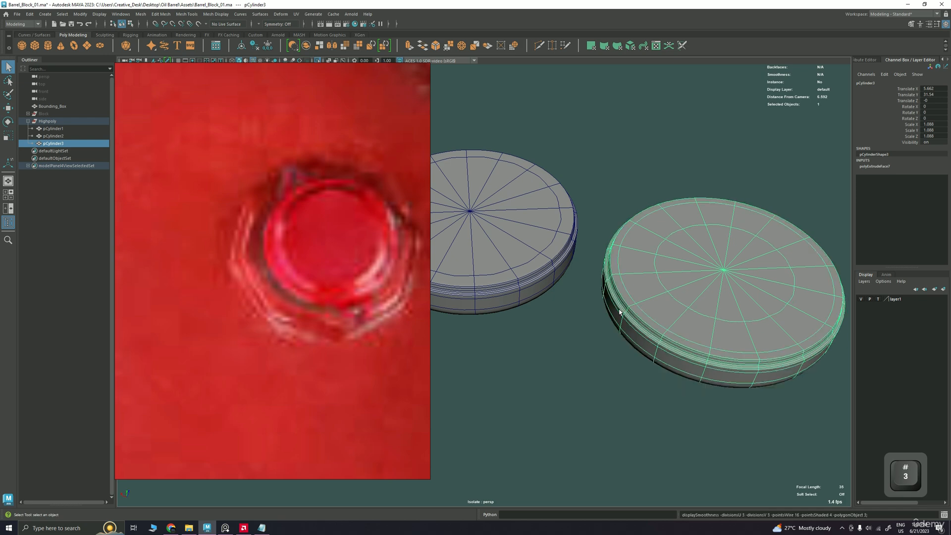
click(604, 313)
alt+drag(603, 313, 584, 313)
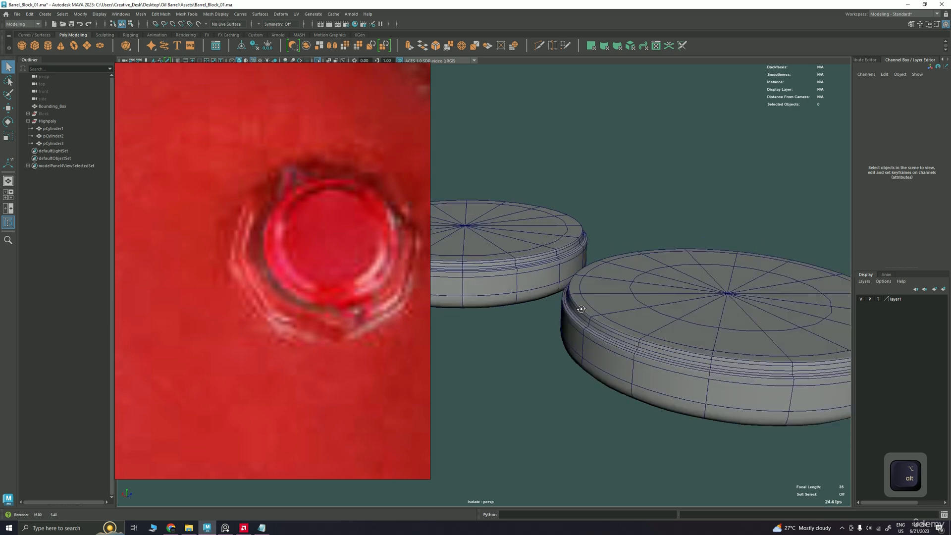
alt+right_drag(584, 313, 592, 342)
alt+drag(591, 342, 540, 271)
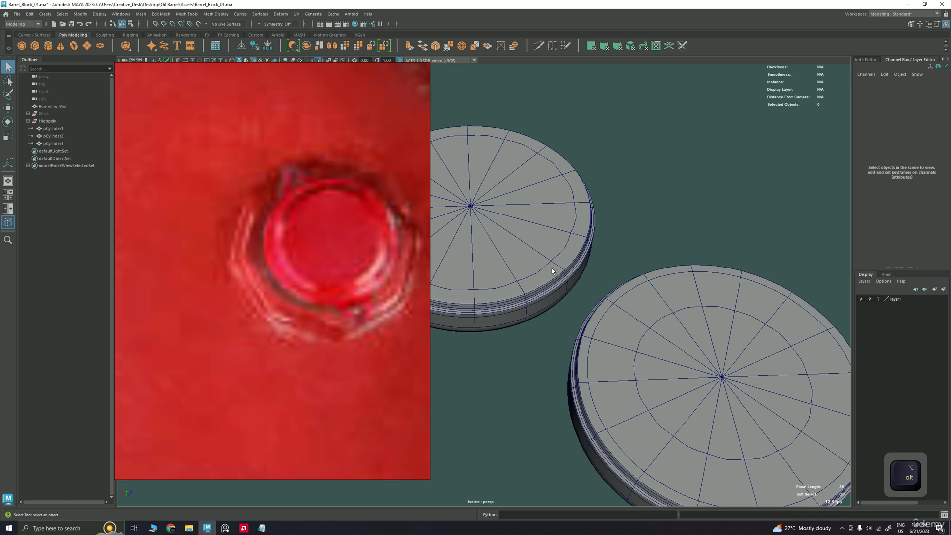
alt+drag(652, 358, 624, 349)
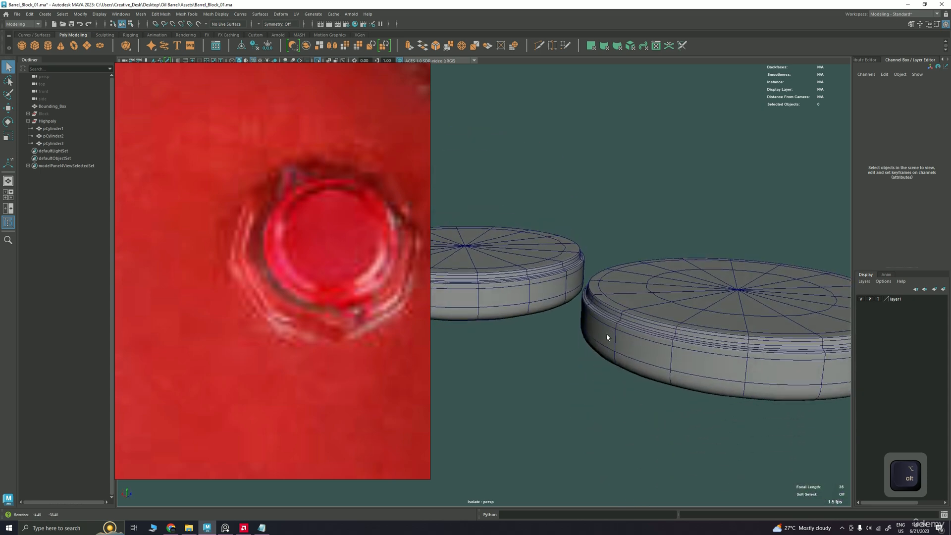
- Return both caps to unsmoothed display and delete the horizontal edge loop around the original cap's side wall
click(514, 304)
key(1)
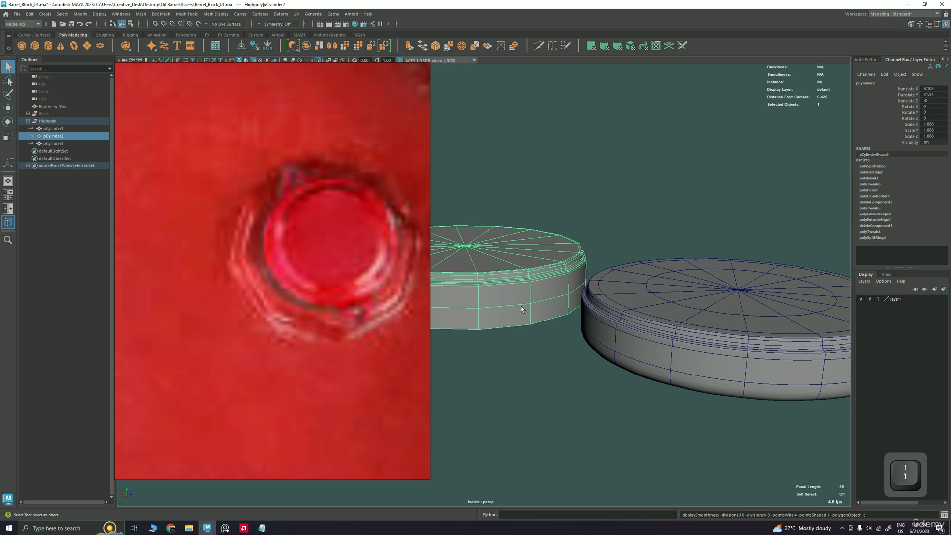
click(619, 331)
key(1)
alt+drag(648, 355, 595, 303)
right_drag(497, 274, 494, 245)
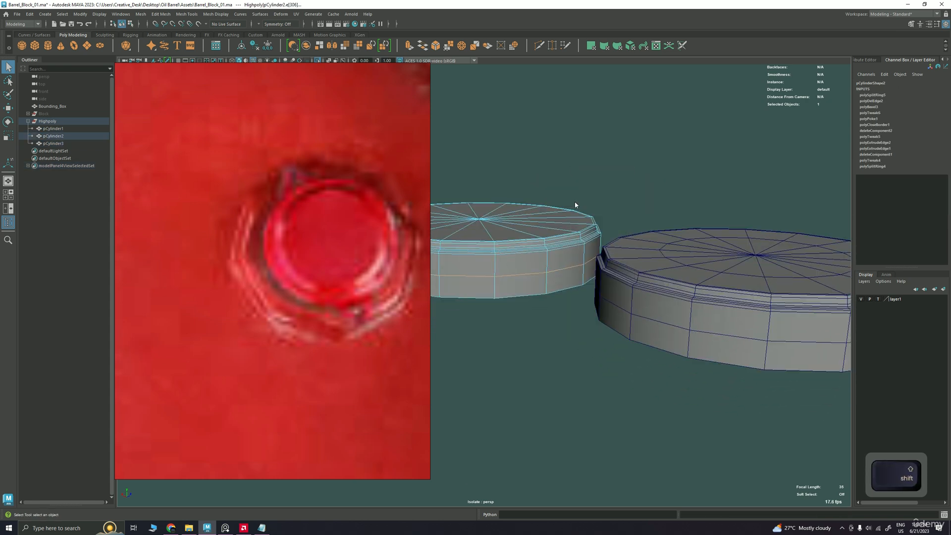
key(F8)
- Compare the side walls and lower edges of both caps in smooth preview, with and without the supporting edge loop
key(3)
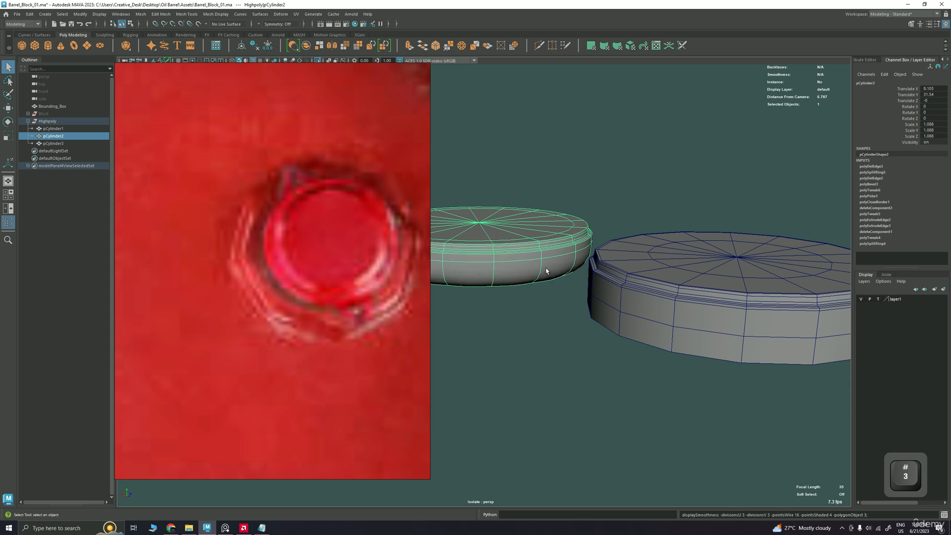
click(654, 291)
key(3)
alt+drag(543, 286, 675, 279)
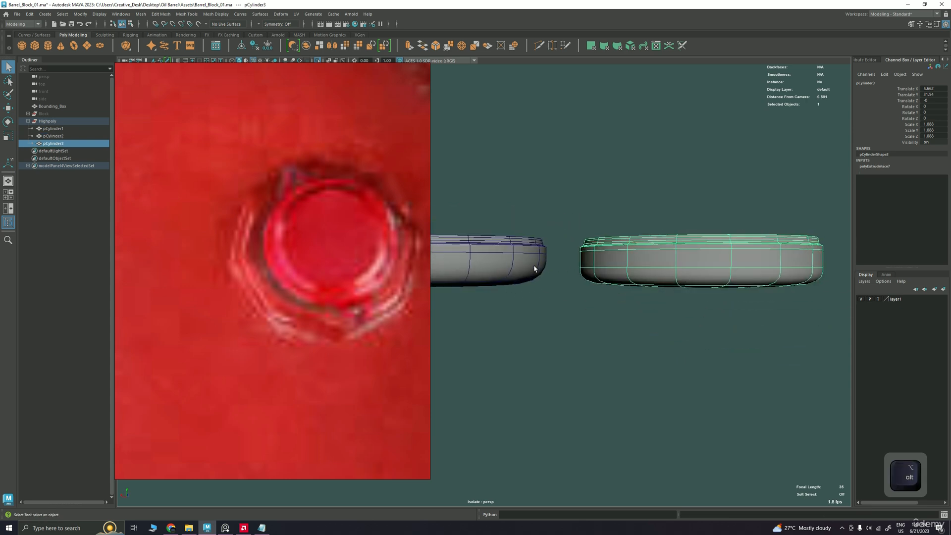
alt+drag(622, 262, 605, 270)
click(541, 248)
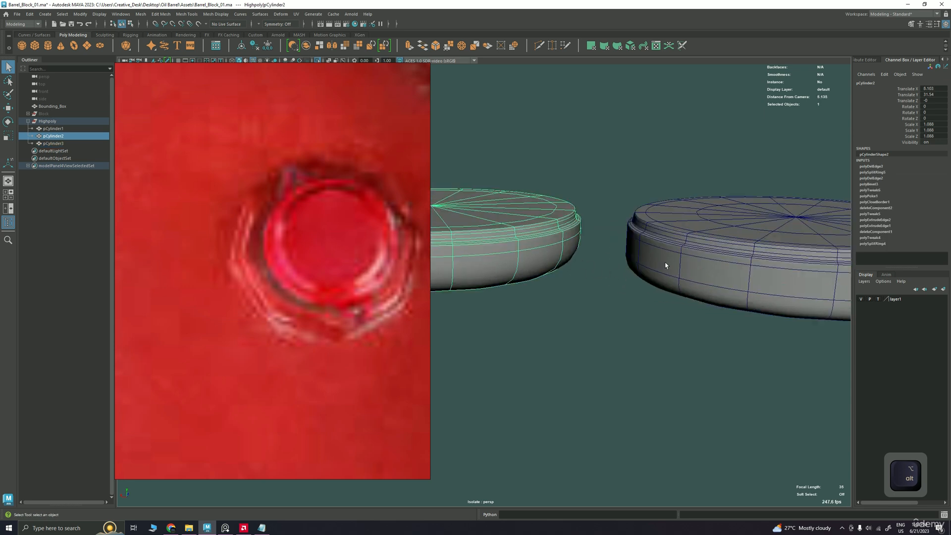
alt+drag(666, 265, 667, 245)
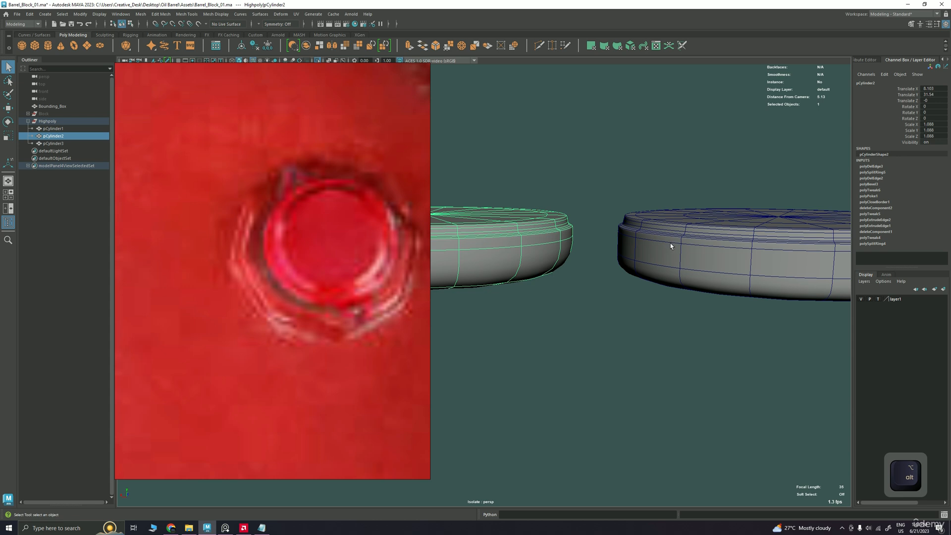
- Turn off smooth preview on both caps, delete the duplicated cap and keep the original one isolated
click(670, 243)
key(1)
click(534, 248)
key(1)
alt+drag(582, 247, 559, 306)
click(697, 250)
key(Delete)
key(ctrl+x)
alt+middle_drag(560, 306, 532, 256)
click(579, 268)
key(ctrl+1)
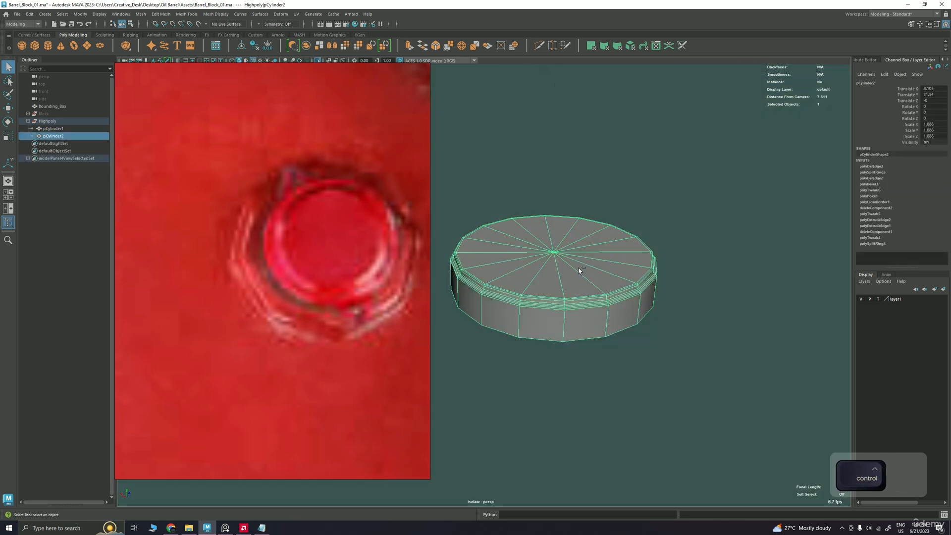
- Delete all the triangular faces on the underside of the cap and return to object mode
alt+drag(578, 267, 573, 248)
key(Tab)
click(576, 265)
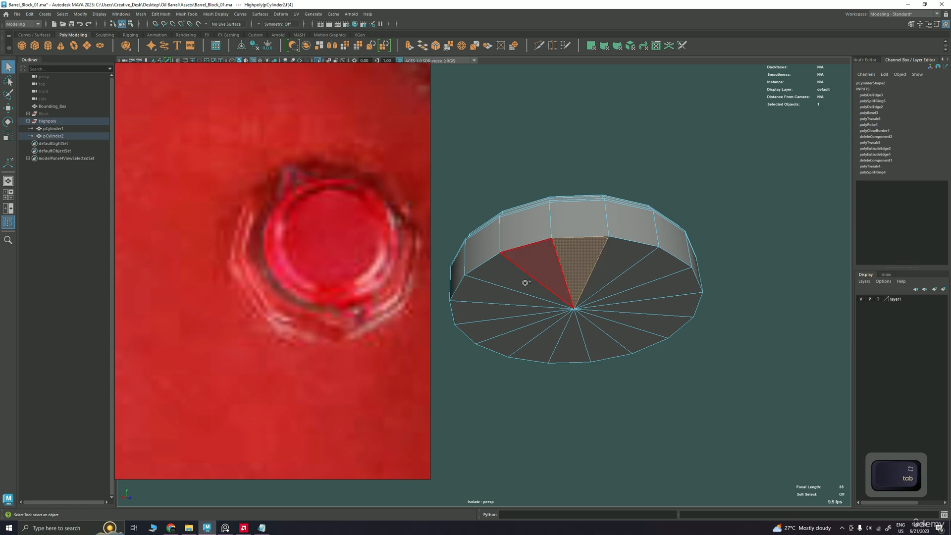
double_click(604, 281)
key(Delete)
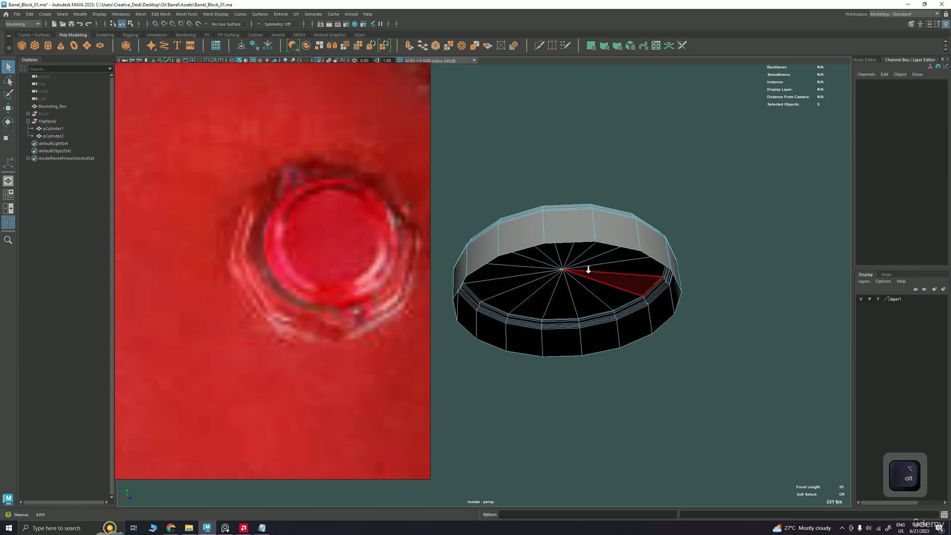
right_drag(597, 258, 589, 226)
- Show the whole scene again and lower the cap to Translate Y 31.537
key(ctrl+1)
alt+drag(589, 225, 563, 291)
key(w)
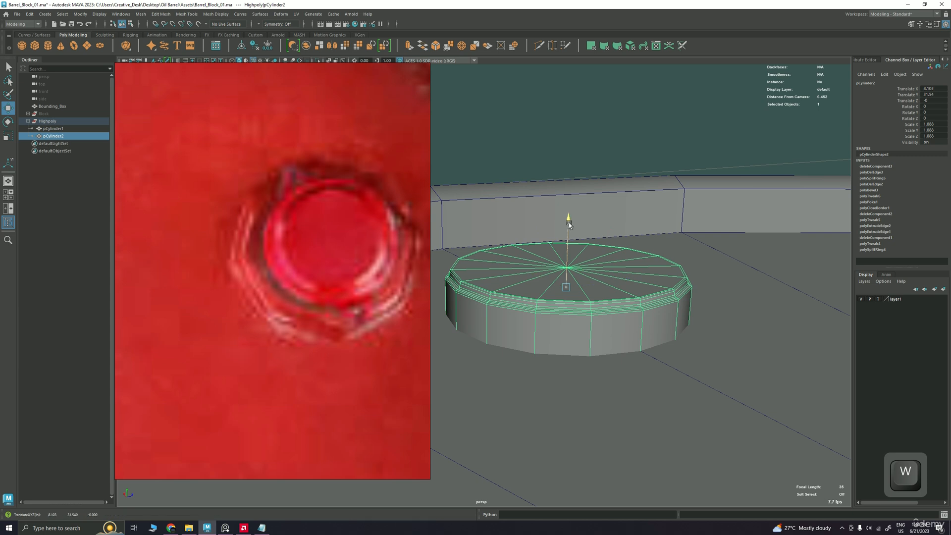
alt+drag(570, 226, 550, 248)
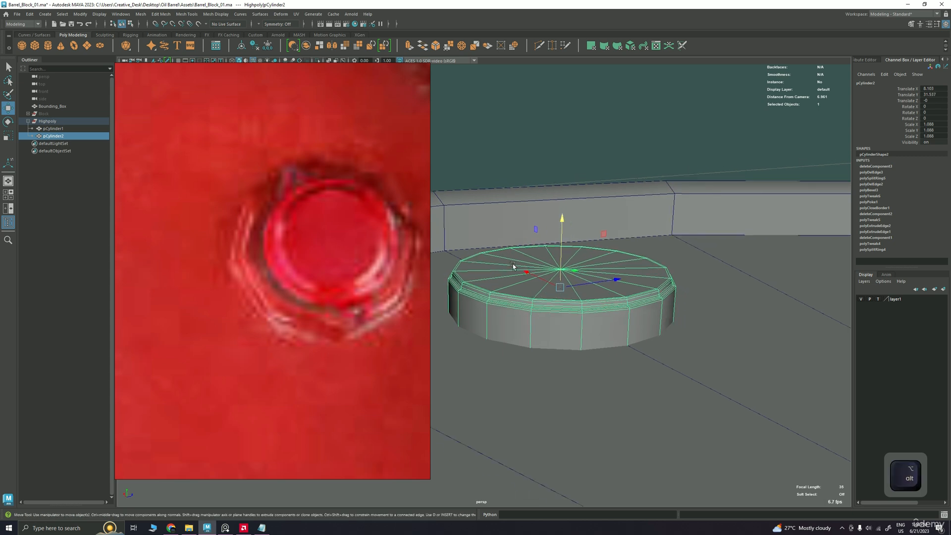
- Display the cap in smooth preview, deselect it and turn off the wireframe overlay on shaded objects
key(q)
right_click(520, 262)
key(3)
click(634, 197)
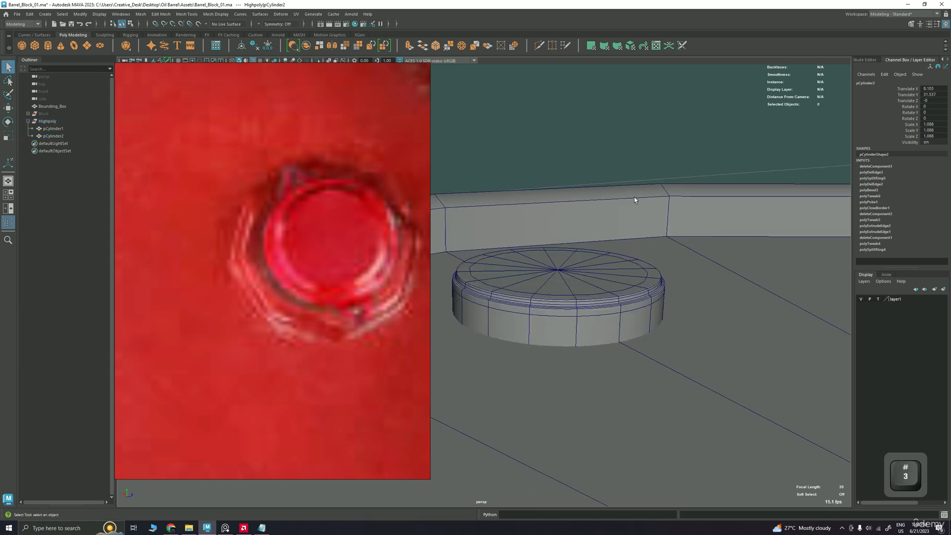
alt+drag(634, 197, 599, 213)
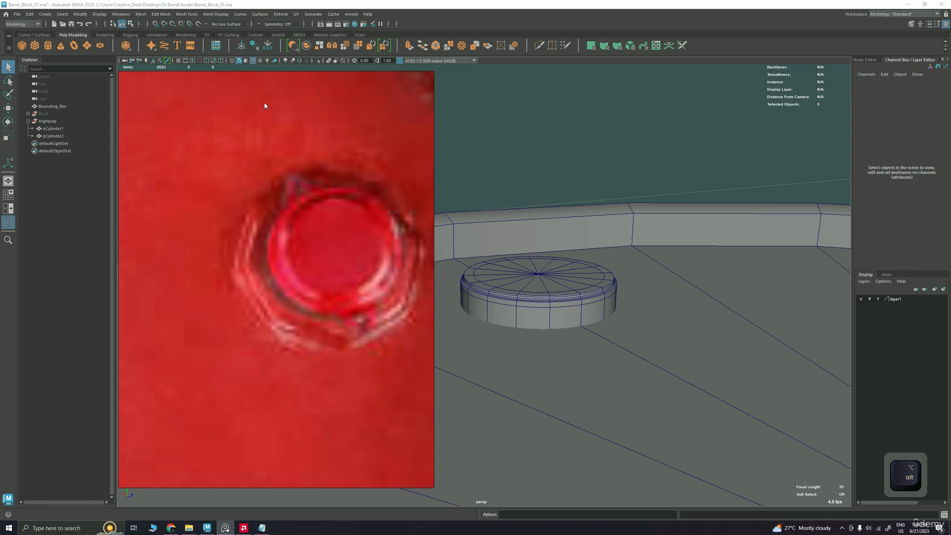
click(253, 61)
- Examine the smoothed cap on the barrel's lid up close and from farther away against the reference
mouse_move(497, 208)
alt+mouse_down()
mouse_move(515, 213)
mouse_move(551, 162)
mouse_move(586, 210)
mouse_move(607, 193)
alt+mouse_up()
alt+right_drag(607, 193, 563, 257)
mouse_move(562, 257)
alt+mouse_down()
mouse_move(601, 229)
mouse_move(580, 217)
mouse_move(626, 218)
mouse_move(556, 212)
mouse_move(603, 231)
mouse_move(581, 261)
mouse_move(564, 248)
alt+mouse_up()
click(585, 255)
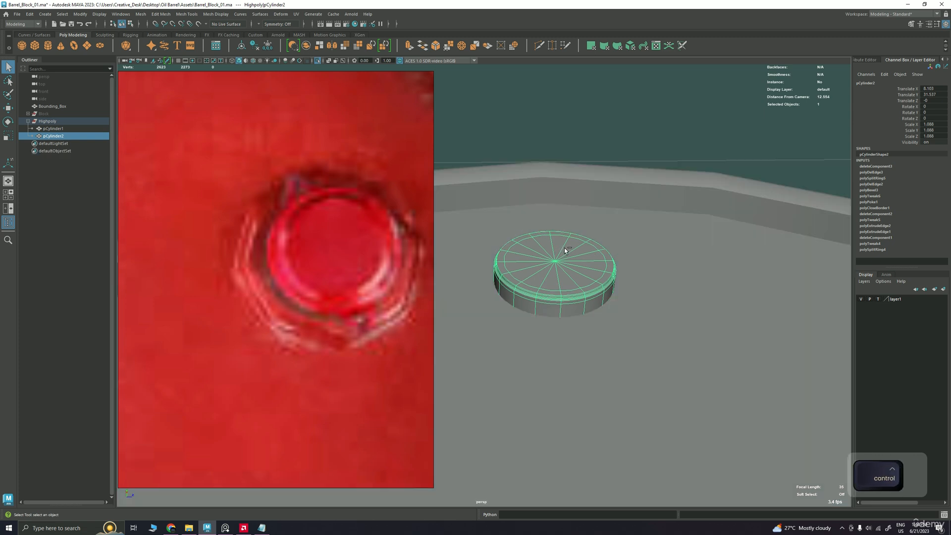
alt+right_drag(564, 248, 452, 240)
alt+drag(453, 240, 563, 299)
click(563, 300)
alt+right_drag(563, 300, 554, 215)
click(554, 214)
alt+drag(555, 214, 605, 200)
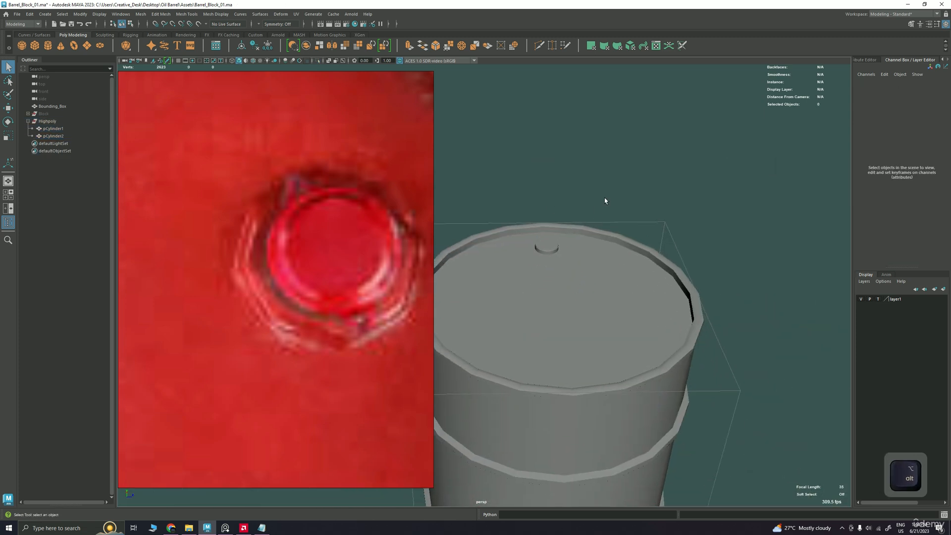
- Extract the triangular faces of the barrel's lid into a separate object and select the extracted lid
click(622, 258)
right_drag(616, 261, 610, 264)
click(610, 263)
key(Tab)
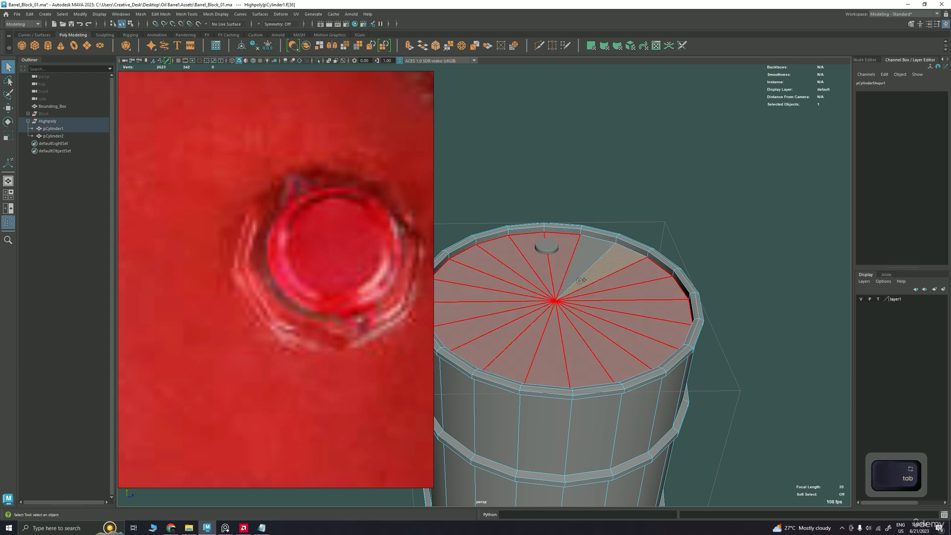
drag(580, 281, 577, 273)
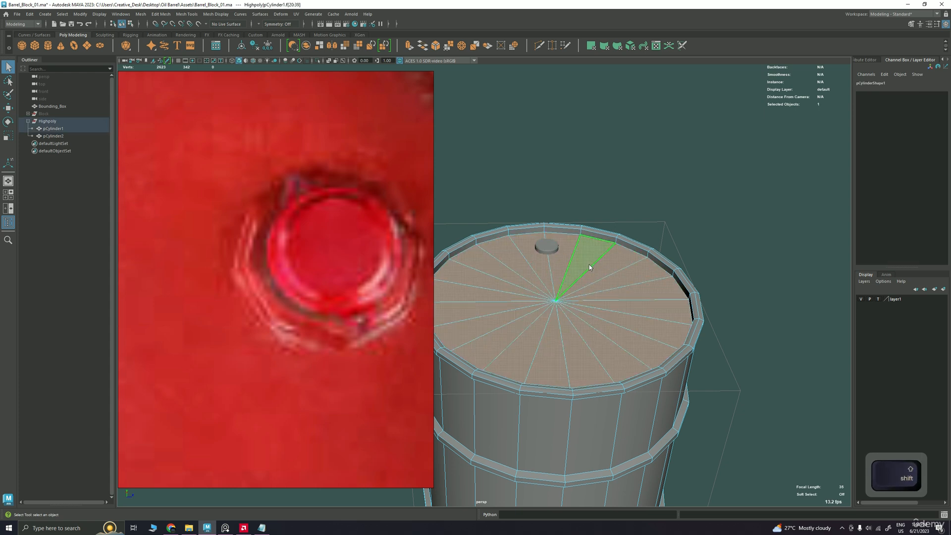
shift+right_click(590, 267)
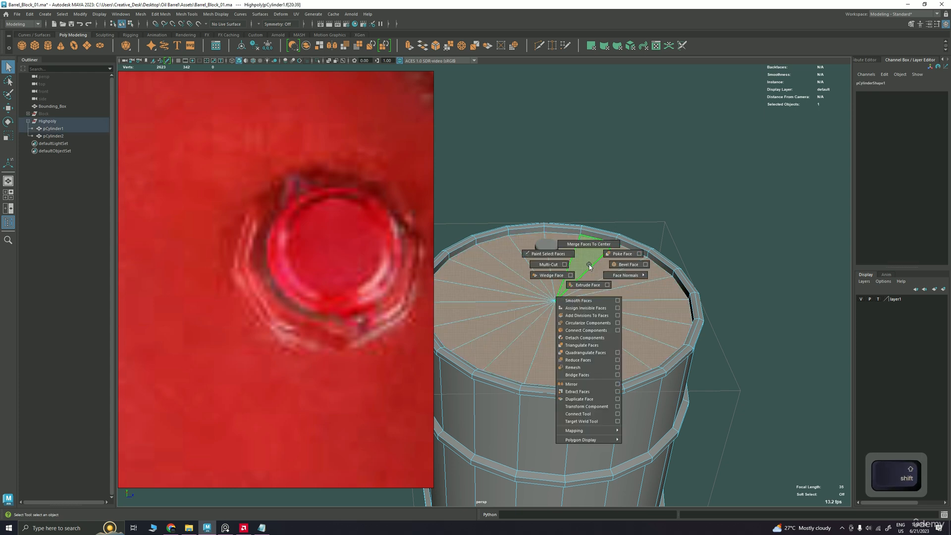
click(572, 392)
key(q)
scroll(579, 273, up, 3)
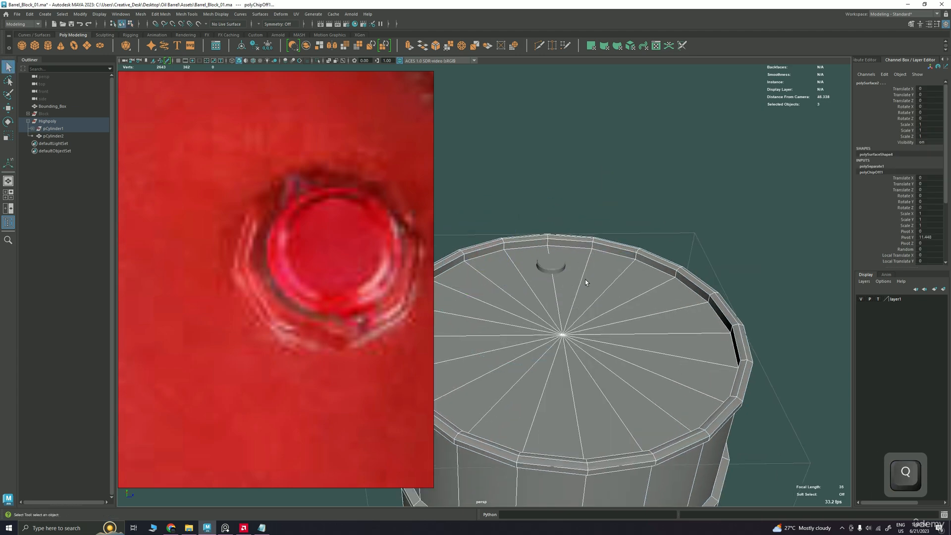
click(586, 264)
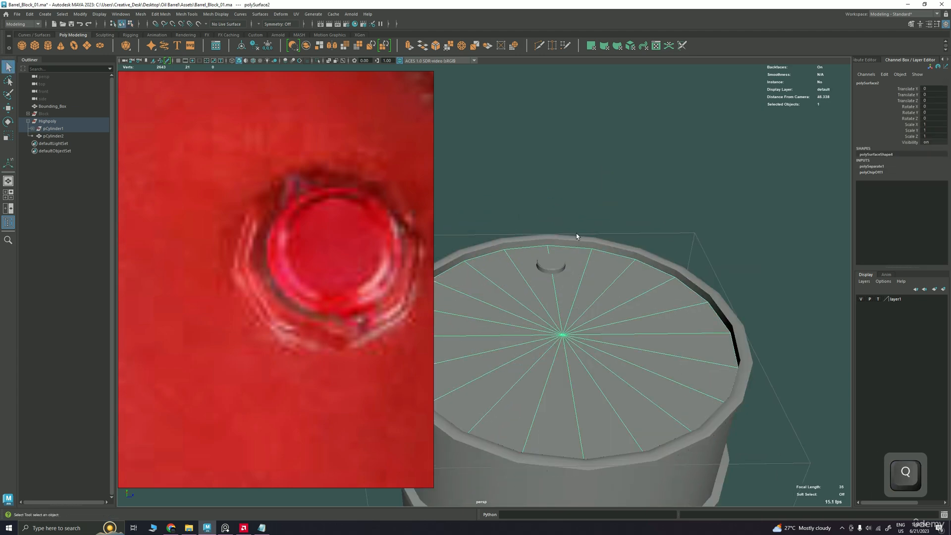
alt+drag(576, 234, 633, 248)
right_drag(634, 248, 636, 223)
key(Tab)
mouse_move(640, 233)
mouse_down()
mouse_move(535, 208)
mouse_move(544, 342)
mouse_up()
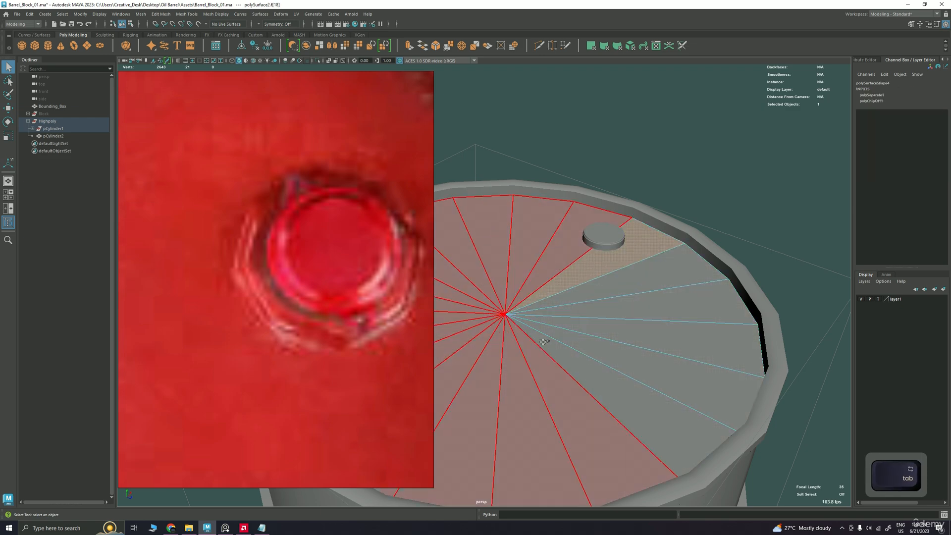
drag(566, 298, 568, 297)
key(ctrl+e)
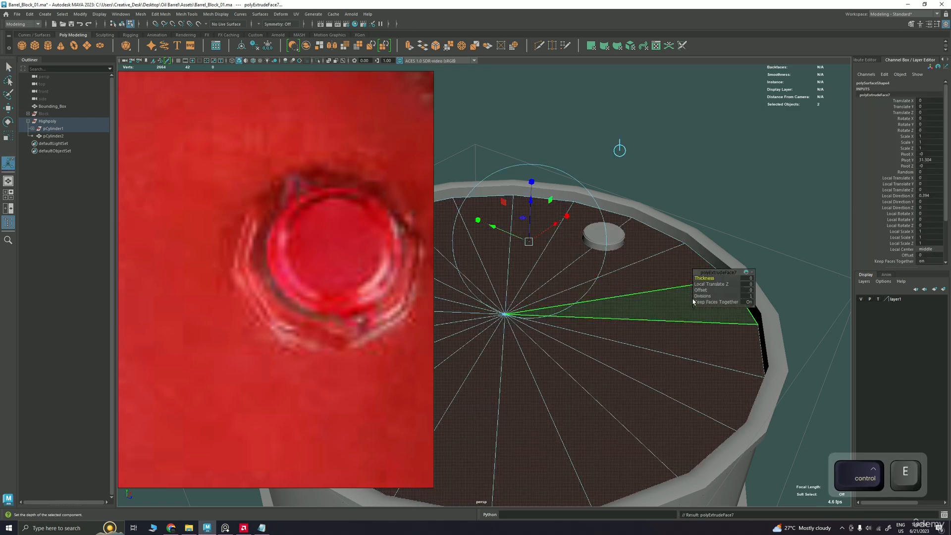
key(ctrl+shift+e)
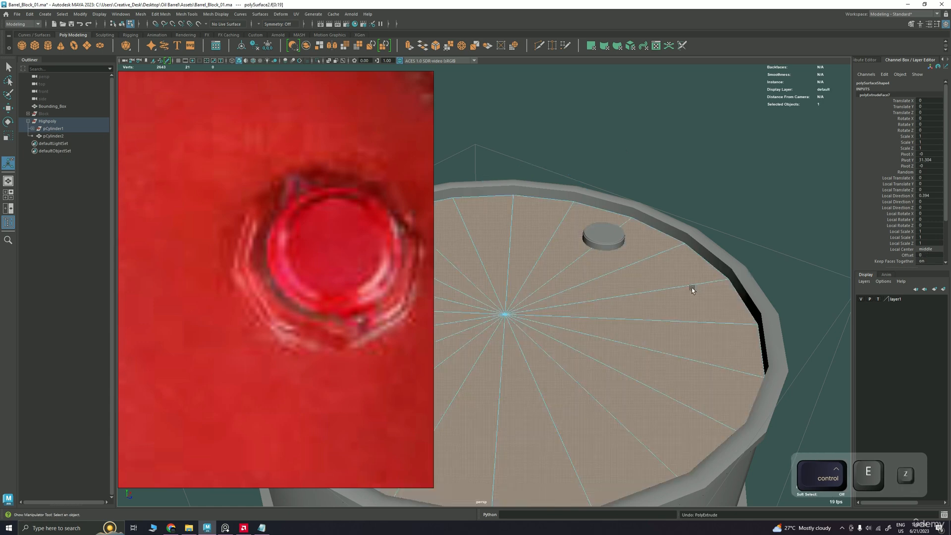
- Try raising the lid's faces with the Move tool and undo the move
alt+drag(664, 296, 544, 280)
alt+right_drag(545, 280, 500, 277)
alt+drag(500, 277, 545, 128)
key(w)
key(ctrl+z)
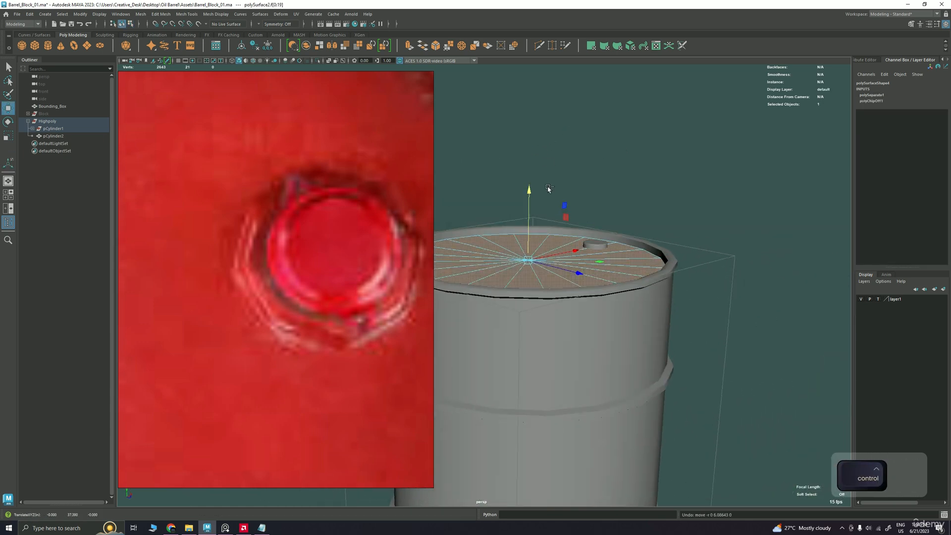
alt+drag(552, 191, 546, 238)
key(q)
right_drag(546, 238, 547, 255)
alt+drag(553, 252, 544, 258)
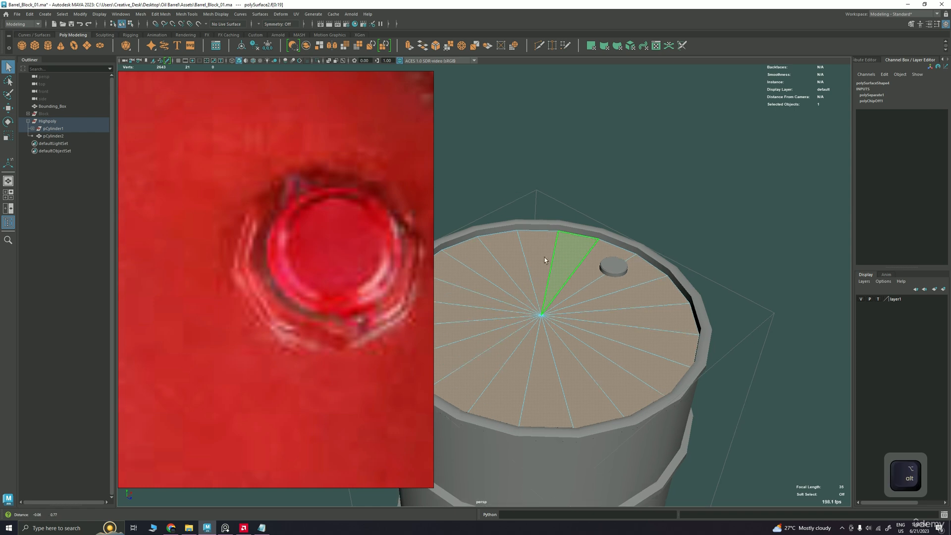
- Select all triangular faces of the lid and extrude them with an inward offset of about 3.9
right_drag(545, 258, 533, 270)
click(533, 271)
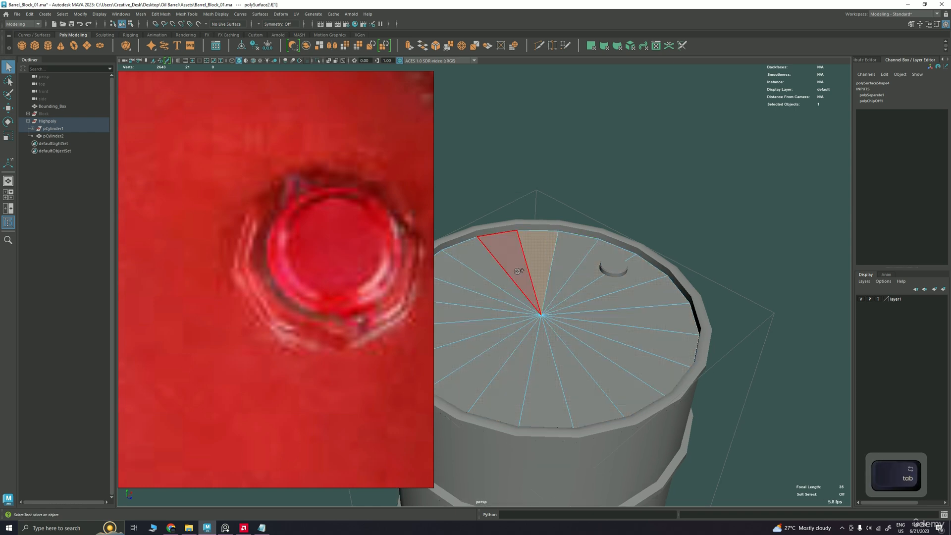
drag(566, 318, 556, 282)
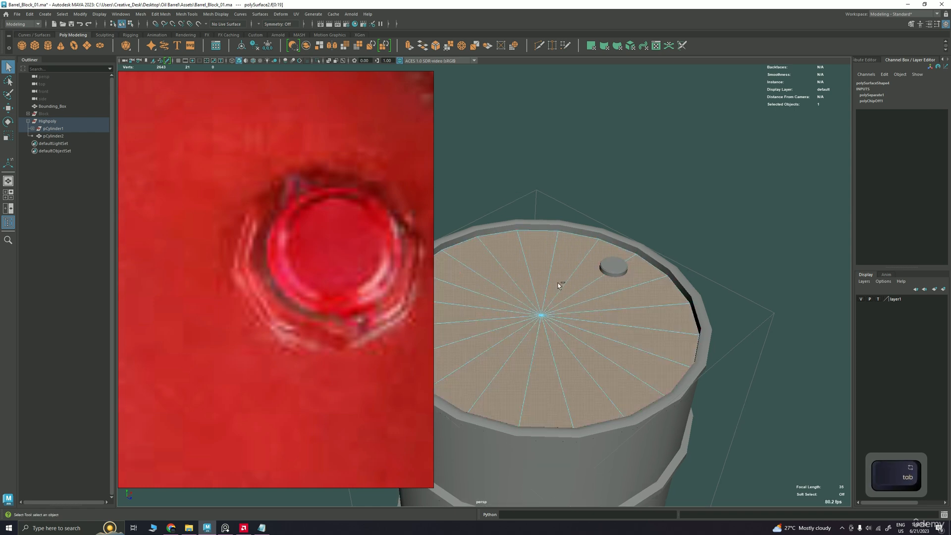
key(ctrl+e)
drag(700, 290, 848, 285)
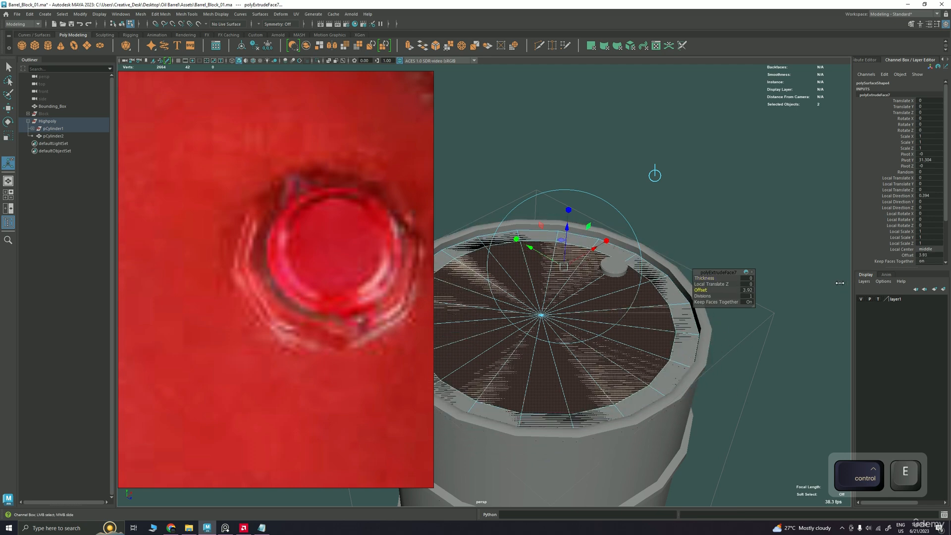
alt+middle_drag(580, 306, 613, 294)
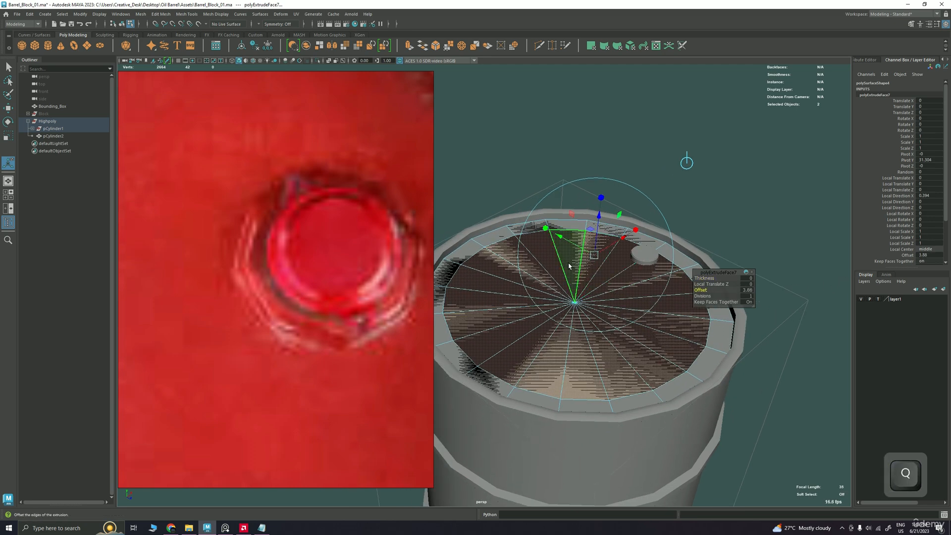
- Select the inner triangular faces across one half of the lid and delete them
mouse_move(574, 250)
right_down()
mouse_move(574, 285)
mouse_move(568, 251)
right_up()
key(Tab)
mouse_move(510, 268)
mouse_down()
mouse_move(535, 356)
mouse_move(599, 325)
mouse_move(555, 270)
mouse_move(543, 281)
mouse_up()
click(546, 278)
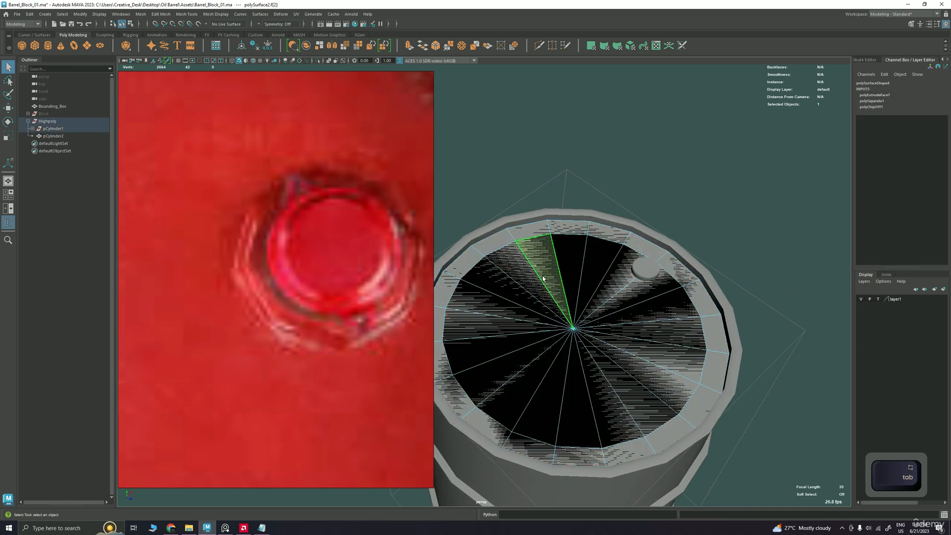
shift+click(526, 280)
shift+click(502, 293)
shift+click(489, 308)
shift+click(485, 329)
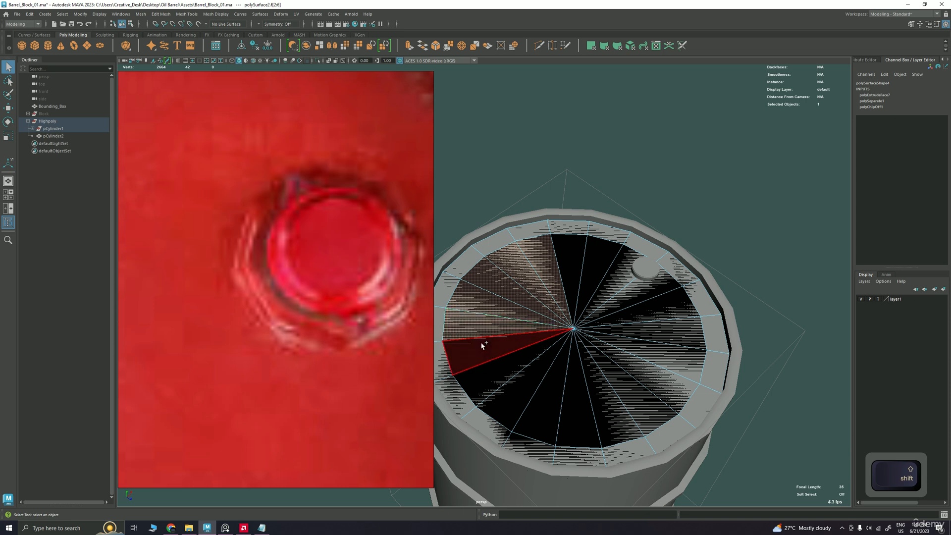
shift+click(489, 357)
shift+click(499, 380)
shift+click(525, 402)
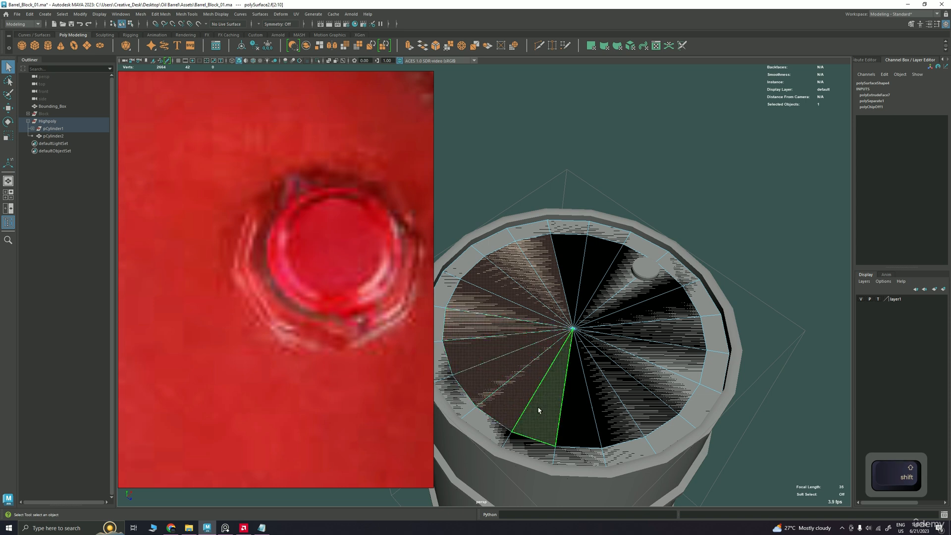
key(ctrl+x)
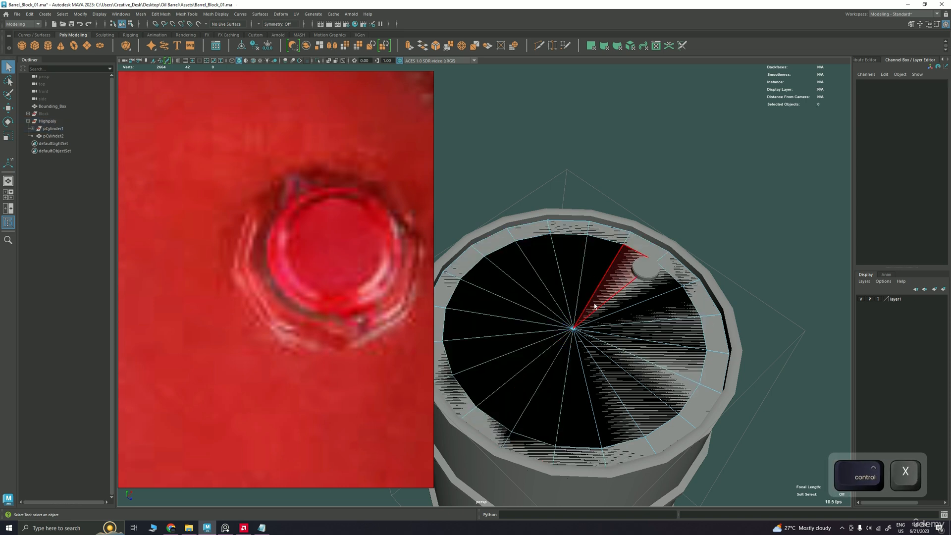
- Delete the inner triangular faces on the lid's other half, around the small cap
click(594, 306)
shift+click(613, 308)
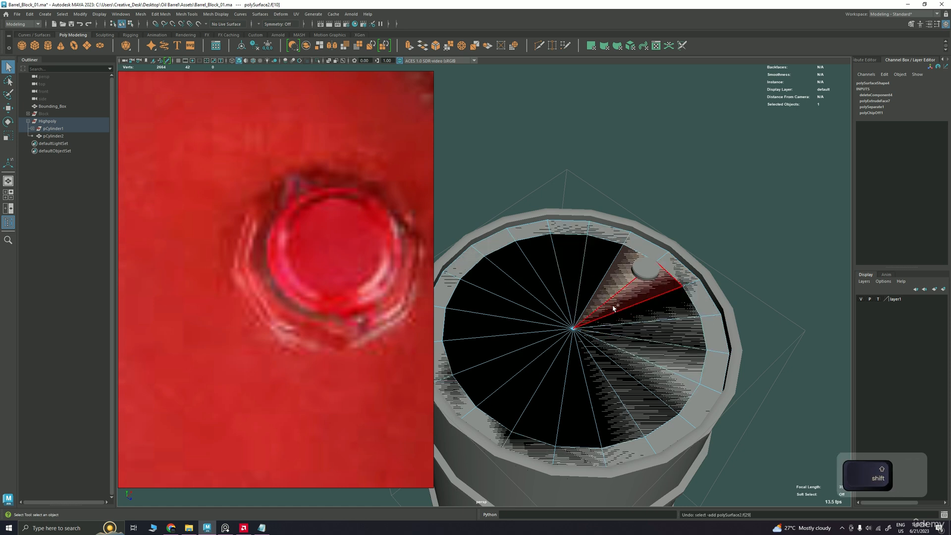
shift+click(615, 309)
shift+click(620, 318)
shift+click(627, 332)
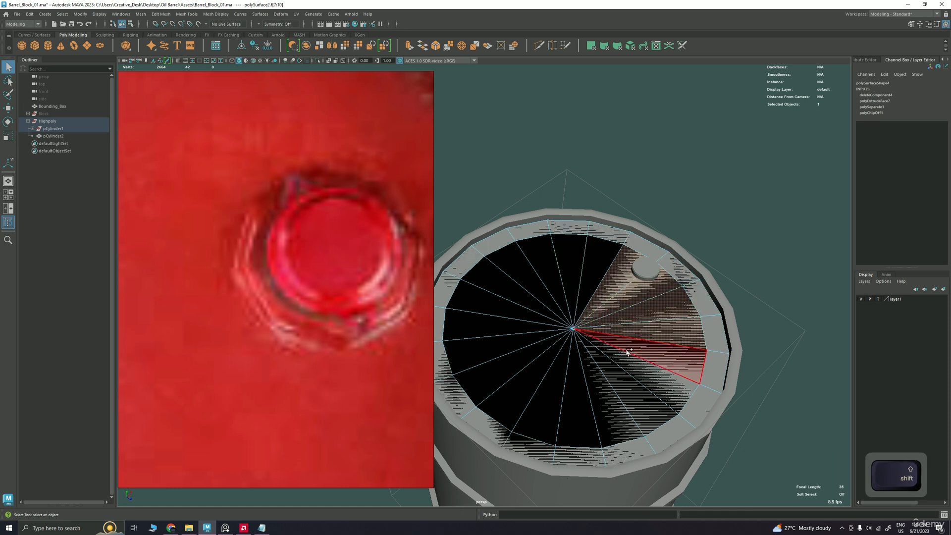
shift+click(624, 358)
shift+click(617, 372)
shift+click(609, 381)
shift+click(604, 383)
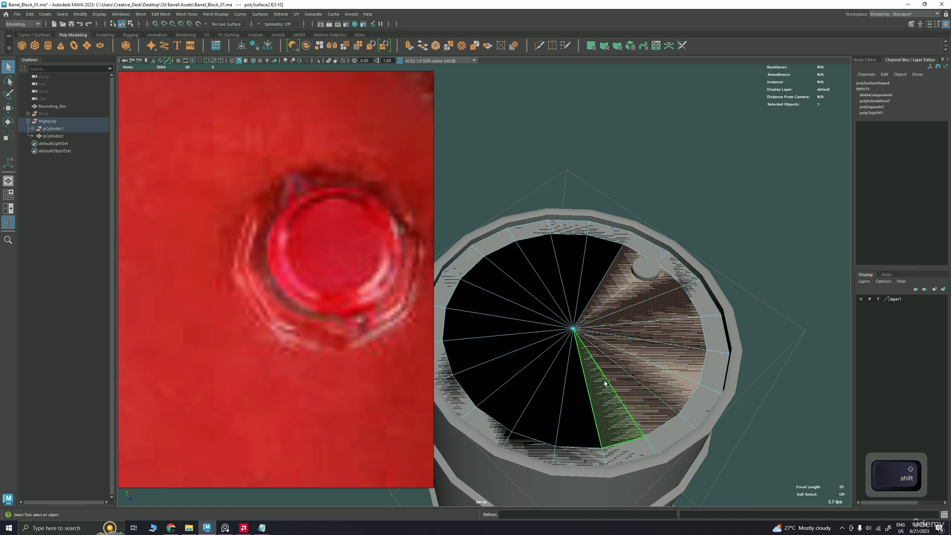
key(Delete)
- Isolate the extracted lid in the view and switch to face selection
click(500, 307)
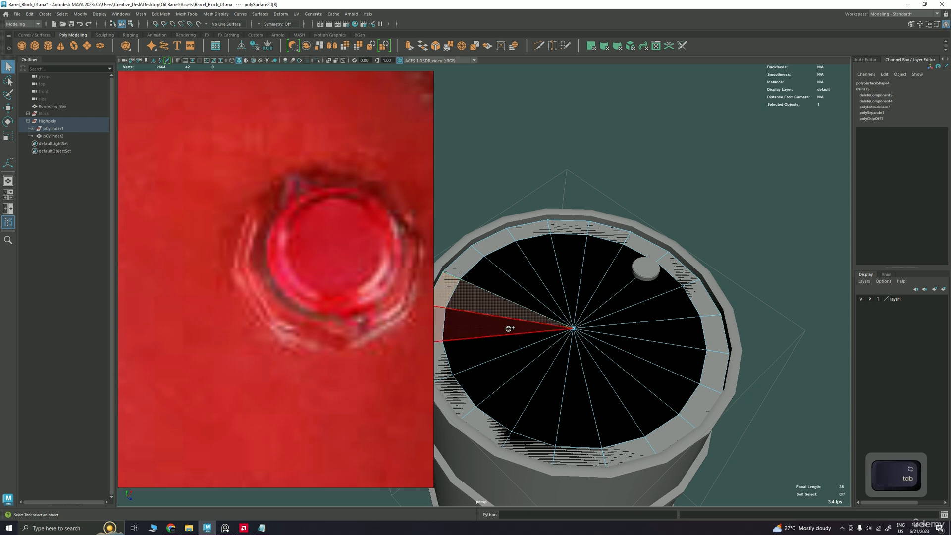
mouse_move(507, 341)
mouse_down()
mouse_move(601, 319)
mouse_move(537, 297)
mouse_up()
key(ctrl+z)
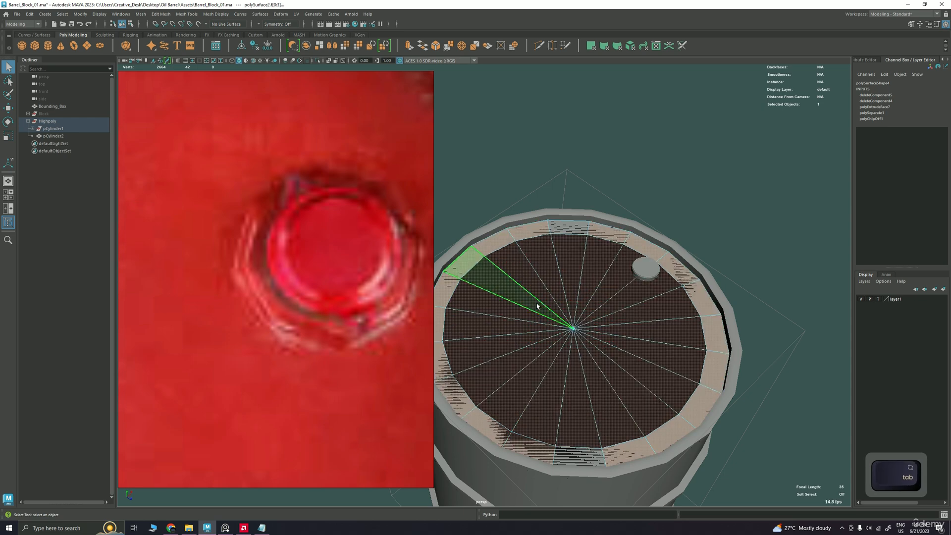
mouse_move(575, 362)
alt+mouse_down()
mouse_move(605, 325)
mouse_move(585, 349)
alt+mouse_up()
key(q)
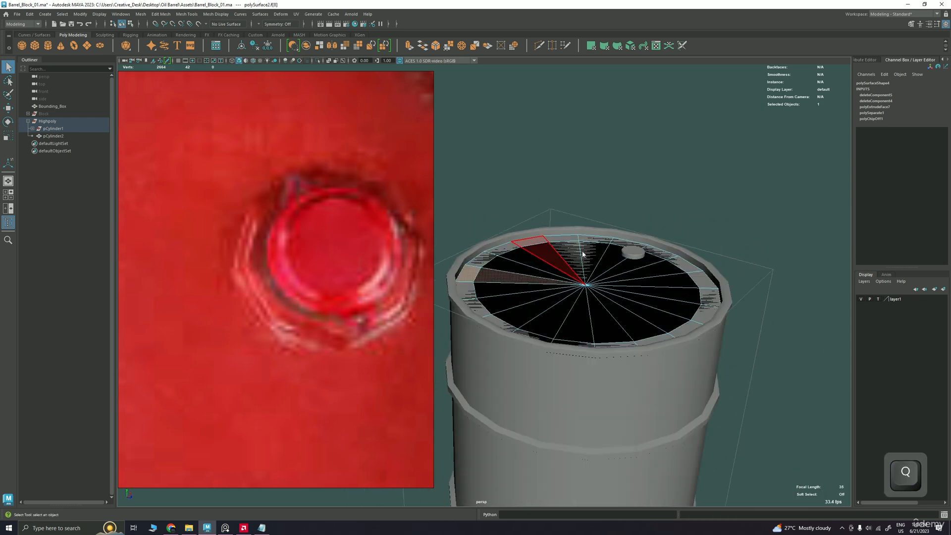
right_drag(575, 280, 592, 270)
key(ctrl+1)
alt+middle_drag(565, 285, 556, 316)
scroll(555, 318, up, 1)
right_drag(547, 325, 544, 354)
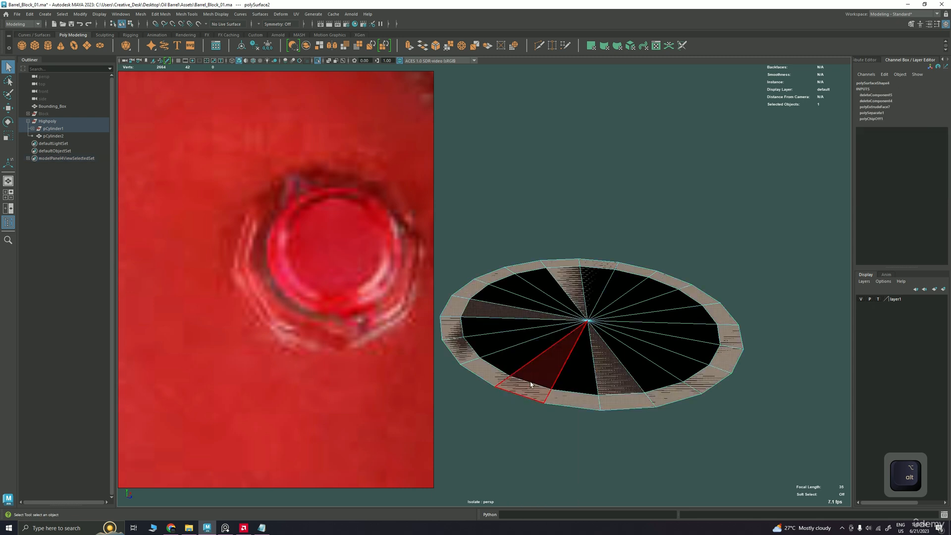
- Try deleting the faces around the isolated lid selected from above, and undo the deletion
click(531, 385)
shift+click(501, 378)
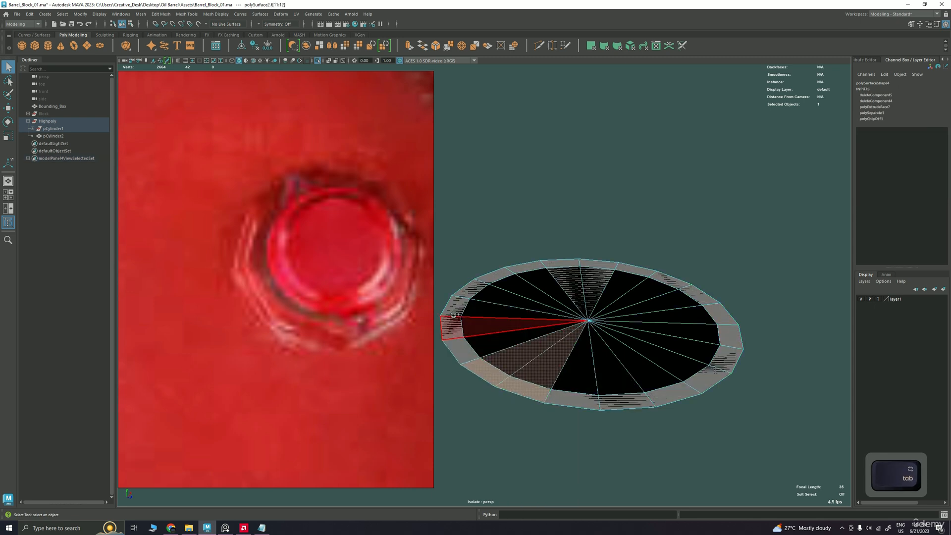
mouse_move(453, 315)
mouse_down()
mouse_move(495, 377)
mouse_move(570, 397)
mouse_move(689, 389)
mouse_move(726, 323)
mouse_move(668, 276)
mouse_up()
mouse_move(579, 260)
mouse_down()
mouse_move(495, 276)
mouse_move(580, 297)
mouse_move(604, 323)
mouse_up()
key(Delete)
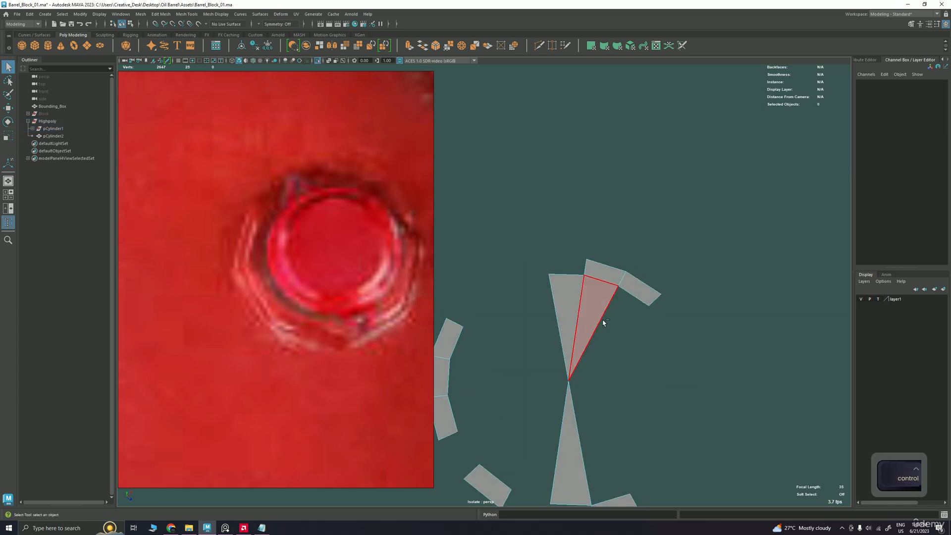
key(ctrl+z)
key(ctrl+z)
- Select the remaining triangular faces from beneath the isolated lid and delete them all, leaving only the outer ring
alt+middle_drag(601, 325, 625, 280)
alt+right_drag(625, 280, 577, 293)
alt+drag(584, 294, 595, 151)
key(ctrl+z)
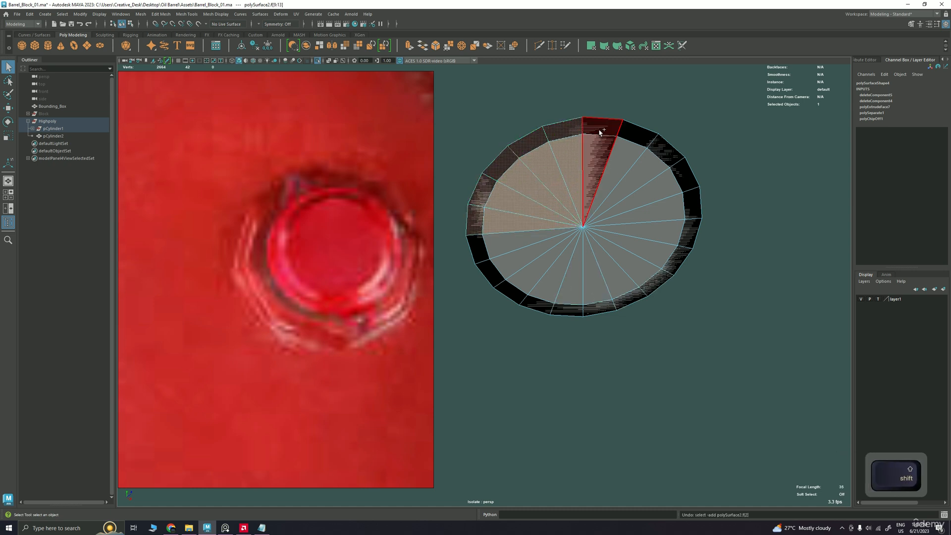
shift+click(599, 130)
shift+click(635, 138)
mouse_move(666, 156)
shift+mouse_down()
mouse_move(686, 173)
mouse_move(694, 209)
mouse_move(652, 293)
mouse_move(573, 315)
mouse_move(517, 297)
shift+mouse_up()
shift+drag(485, 267, 478, 248)
key(Delete)
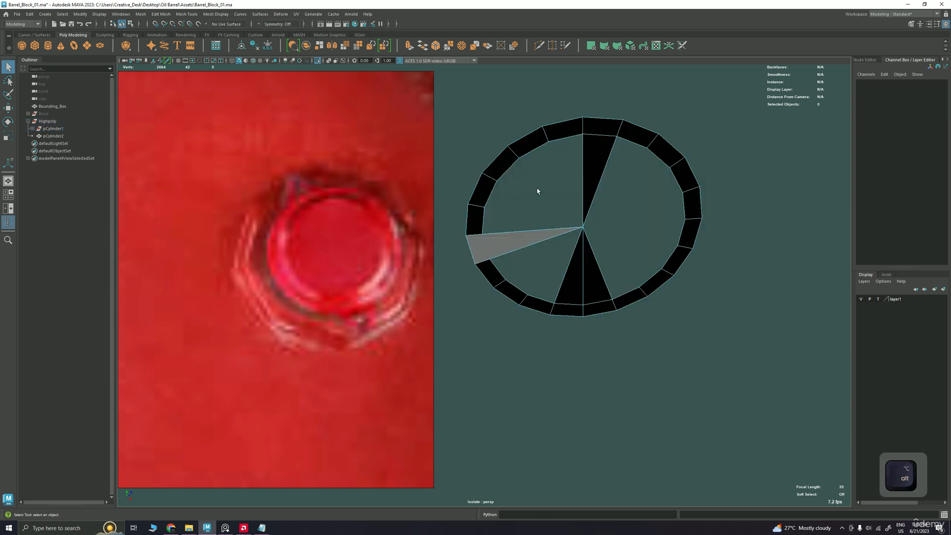
alt+drag(537, 191, 587, 252)
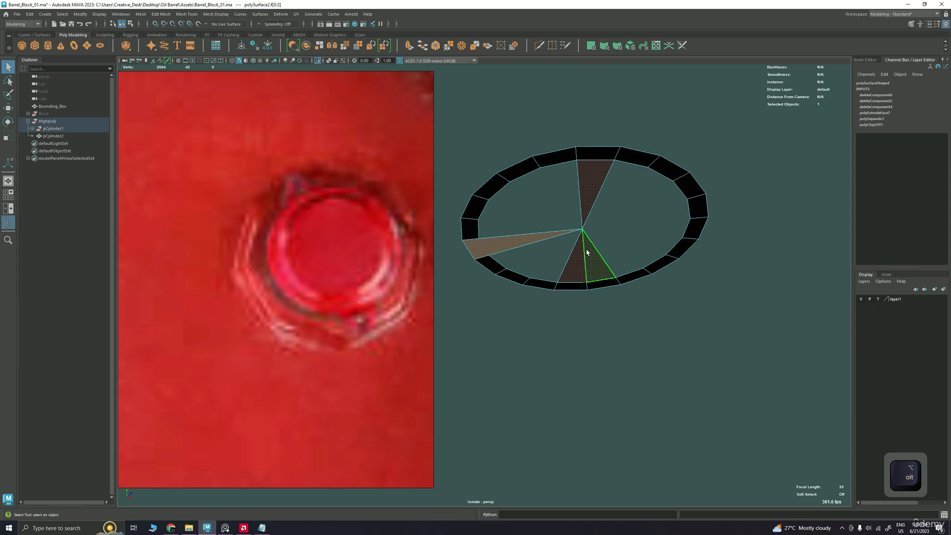
key(Delete)
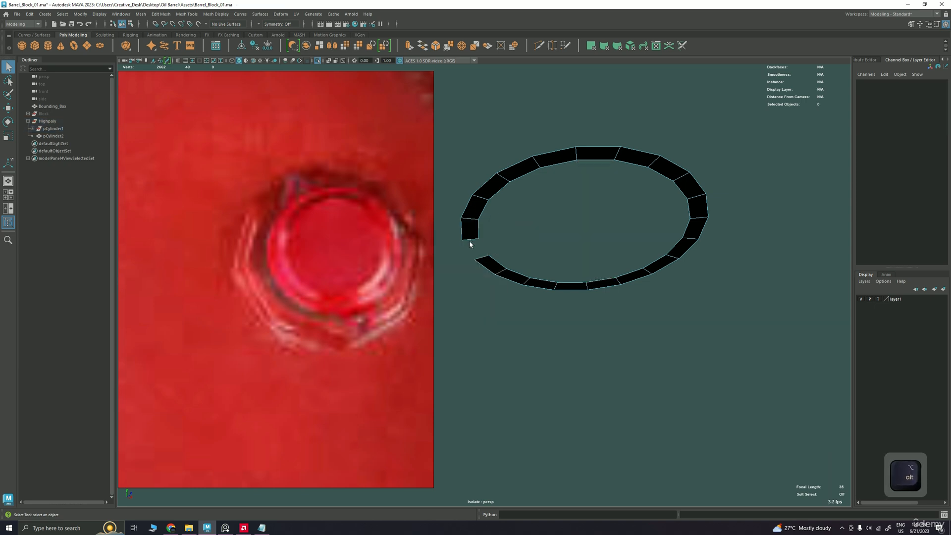
- Bridge the two open edges at the ring's gap, return to object mode and show the whole barrel again
click(471, 240)
shift+right_drag(499, 227, 495, 321)
alt+drag(524, 248, 530, 318)
key(q)
right_drag(527, 256, 550, 251)
key(ctrl+1)
alt+drag(570, 236, 524, 267)
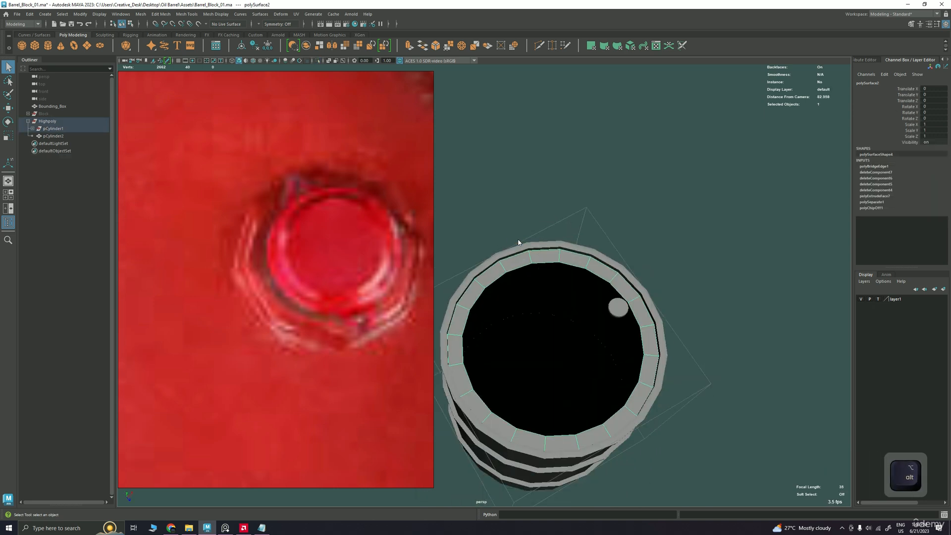
- Extrude the lid ring's inner border edges twice, scaling the first copy to a middle ring and the second almost to the centre
click(522, 266)
key(ctrl+e)
key(r)
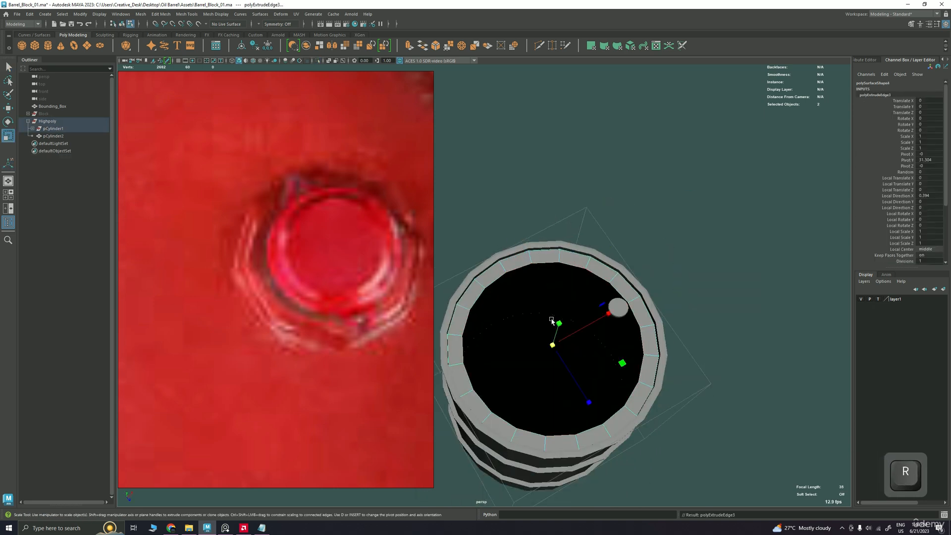
drag(553, 346, 515, 355)
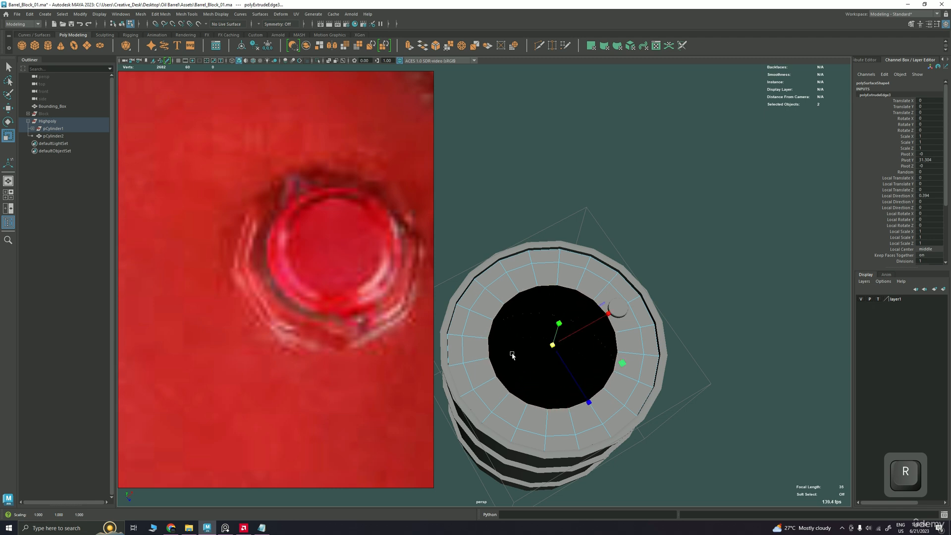
key(ctrl+e)
key(r)
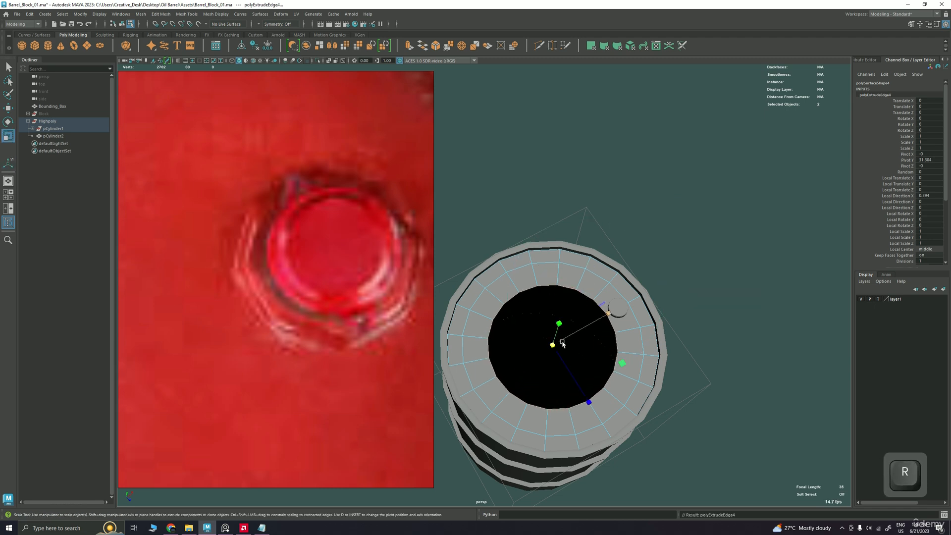
drag(555, 348, 537, 290)
key(q)
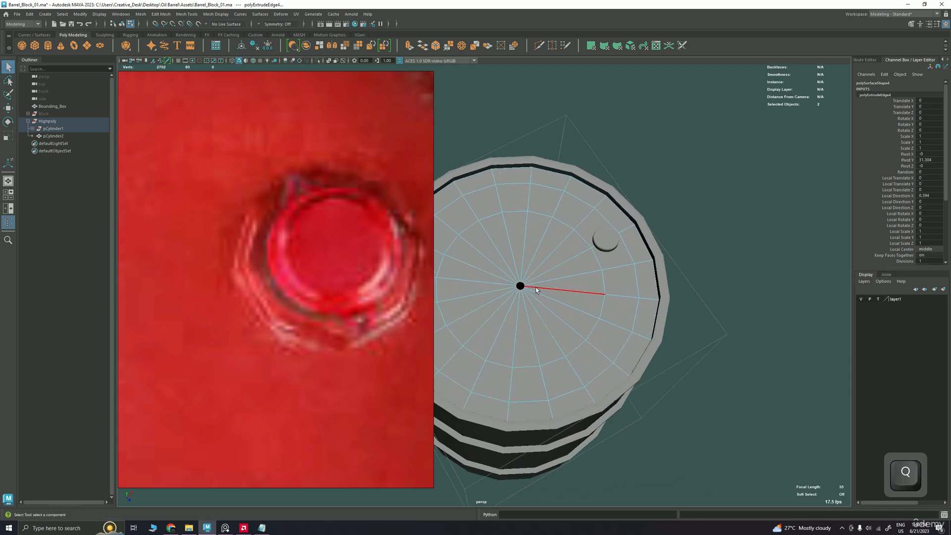
- Merge the edges around the small central hole to the centre and return to object mode
scroll(536, 290, up, 6)
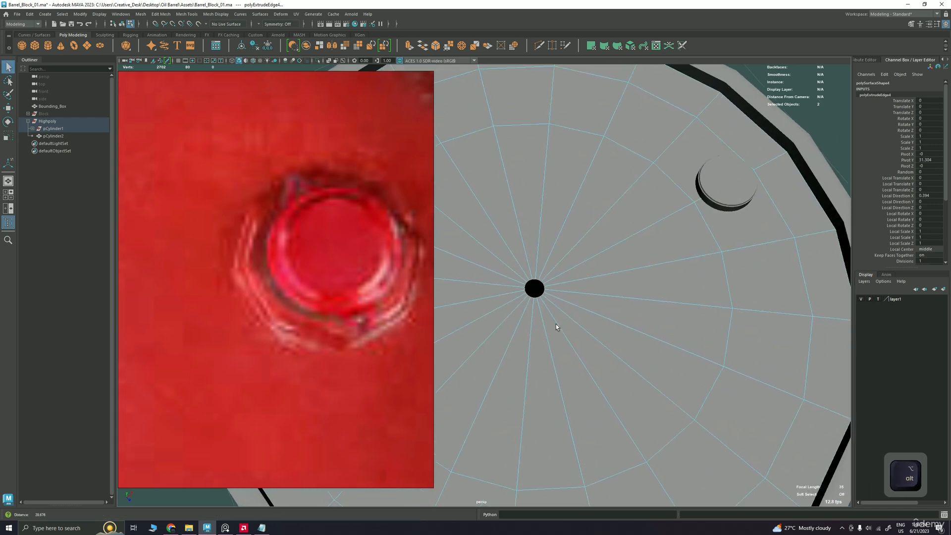
shift+right_click(553, 296)
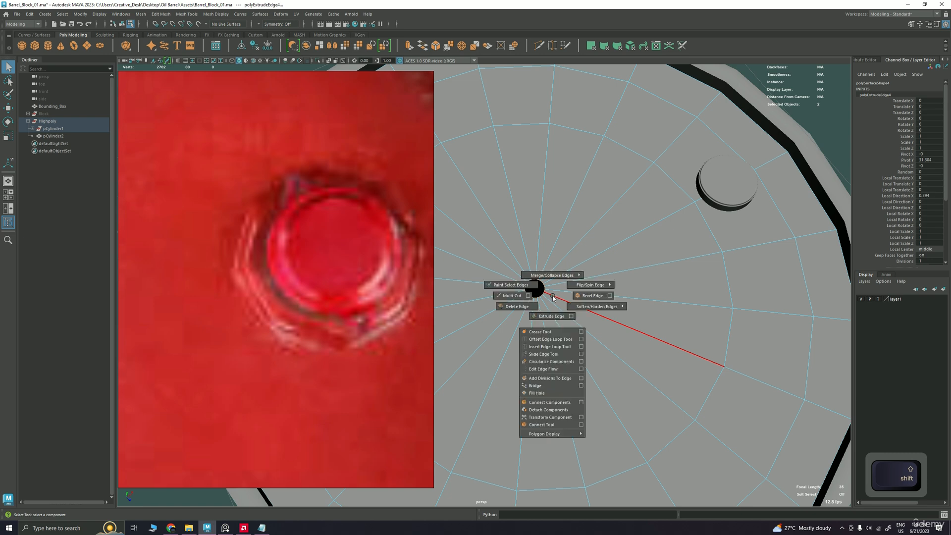
mouse_move(553, 268)
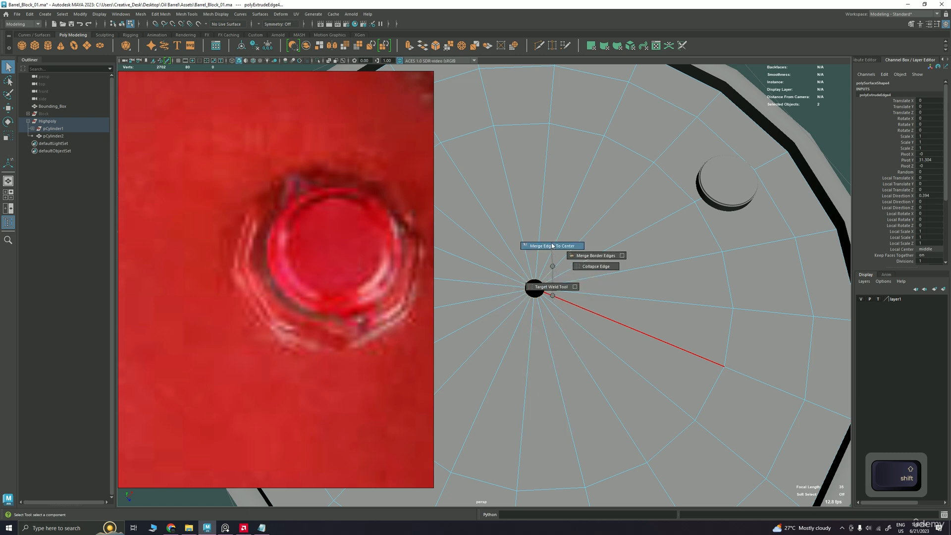
shift+right_drag(553, 246, 539, 216)
key(q)
alt+middle_drag(530, 232, 574, 243)
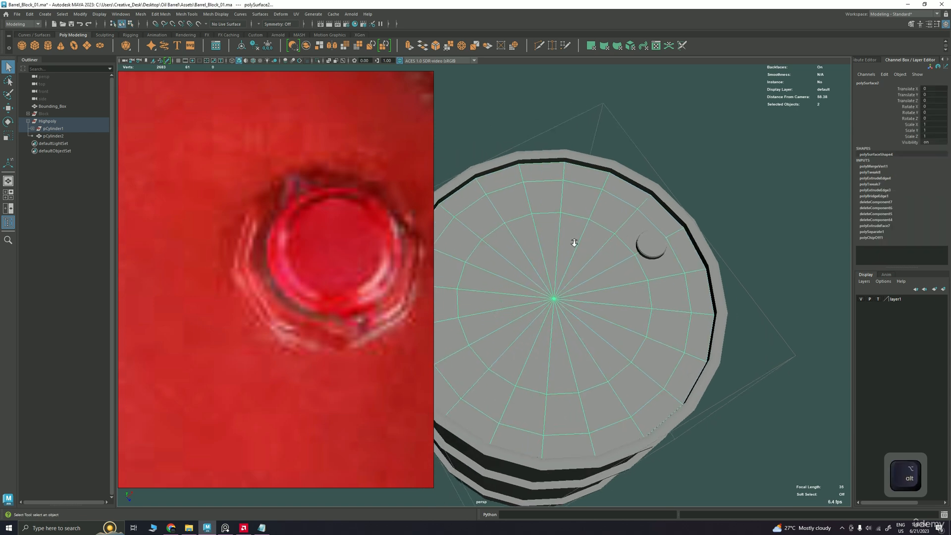
alt+right_drag(574, 243, 498, 271)
click(487, 260)
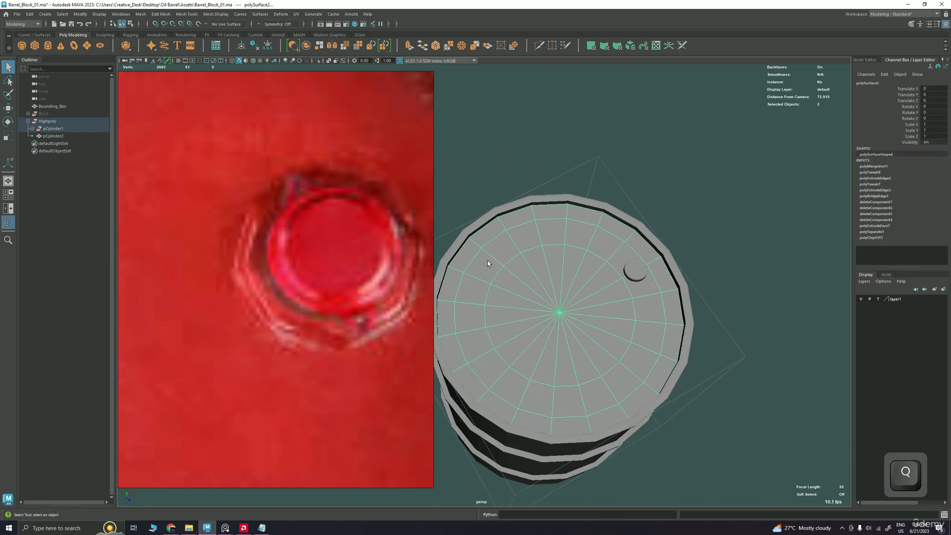
- Isolate the lid, extrude its outer border edges and move them slightly down to give the lid a thin side wall
key(ctrl+1)
alt+drag(465, 337, 488, 298)
alt+middle_drag(488, 299, 507, 322)
alt+right_drag(507, 322, 521, 365)
right_drag(478, 301, 479, 269)
click(484, 300)
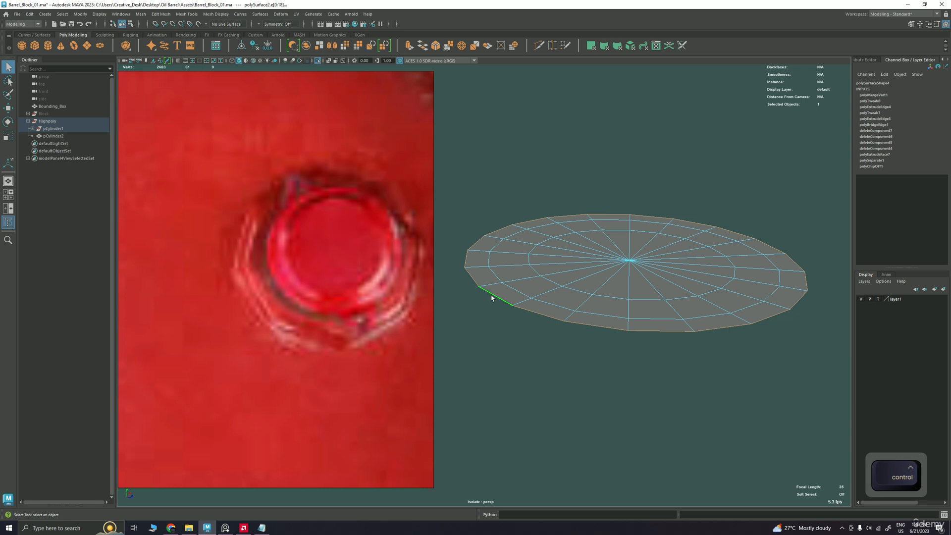
key(ctrl+e)
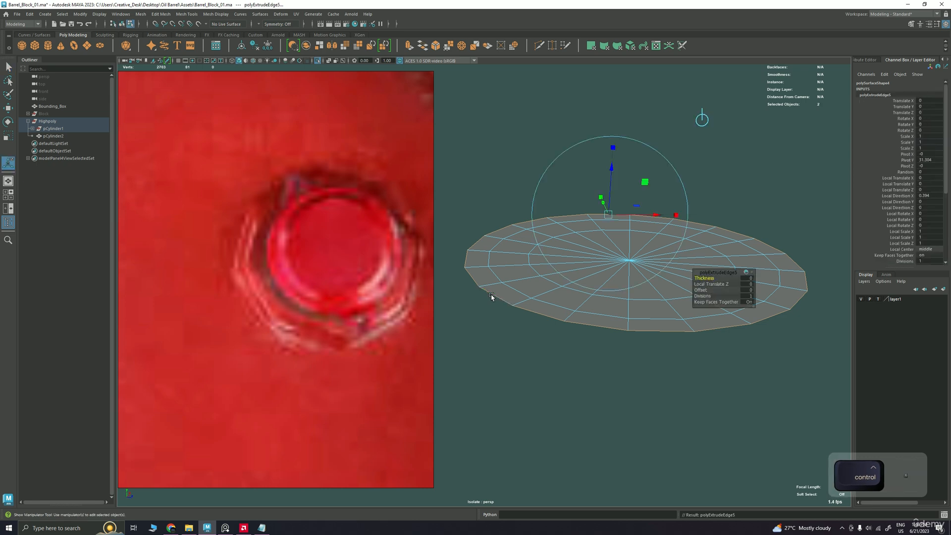
key(w)
drag(632, 192, 633, 196)
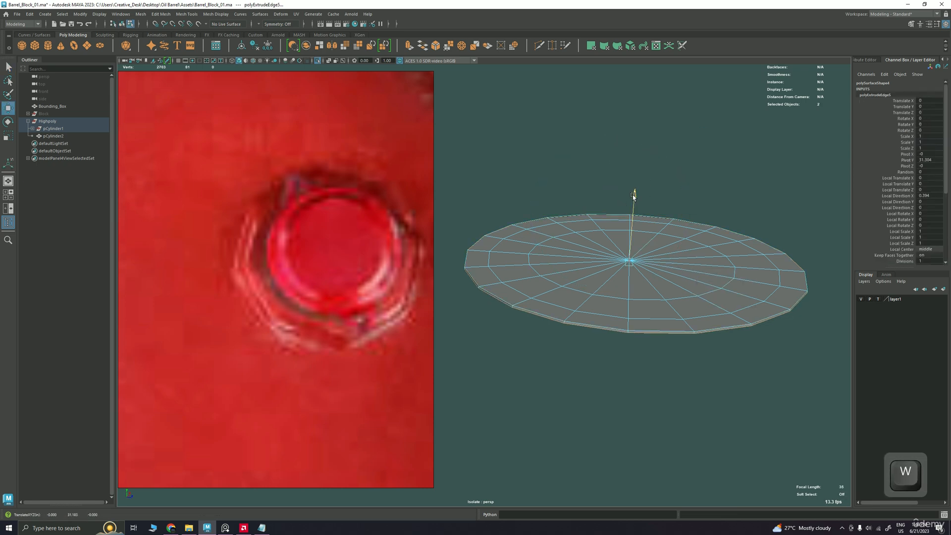
- Select the lid's upper outer edge loop, show the whole barrel and scale the loop slightly horizontally
alt+middle_drag(609, 267, 594, 242)
scroll(594, 243, up, 2)
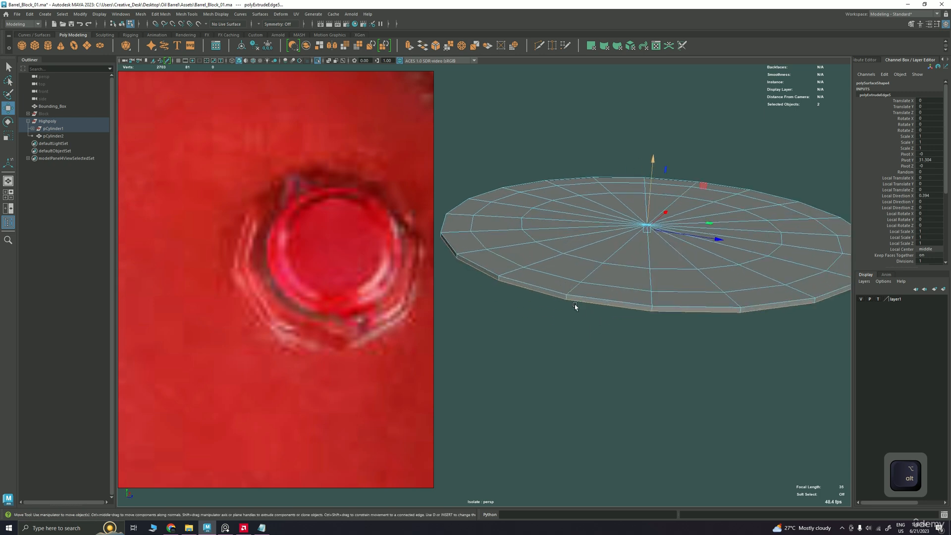
key(q)
double_click(555, 290)
key(ctrl+1)
alt+drag(570, 236, 555, 291)
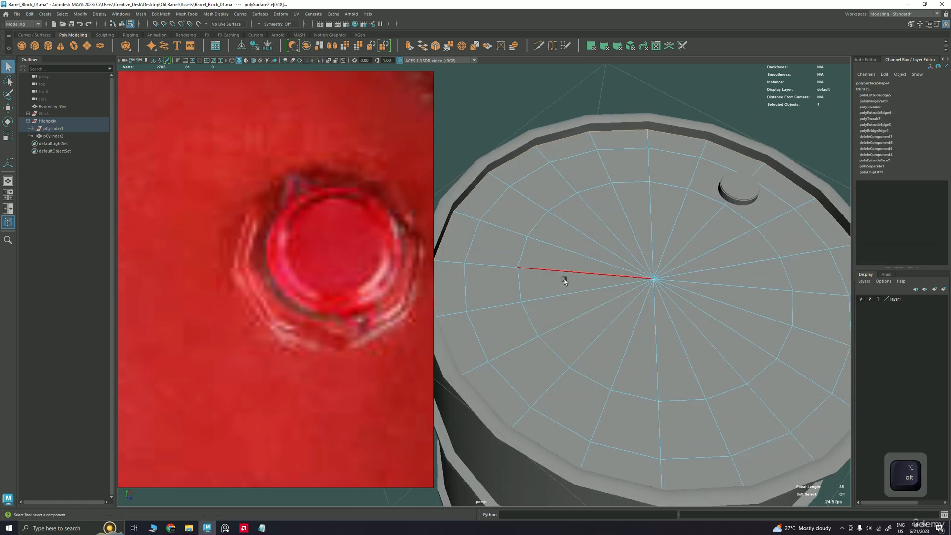
key(r)
alt+drag(626, 294, 623, 333)
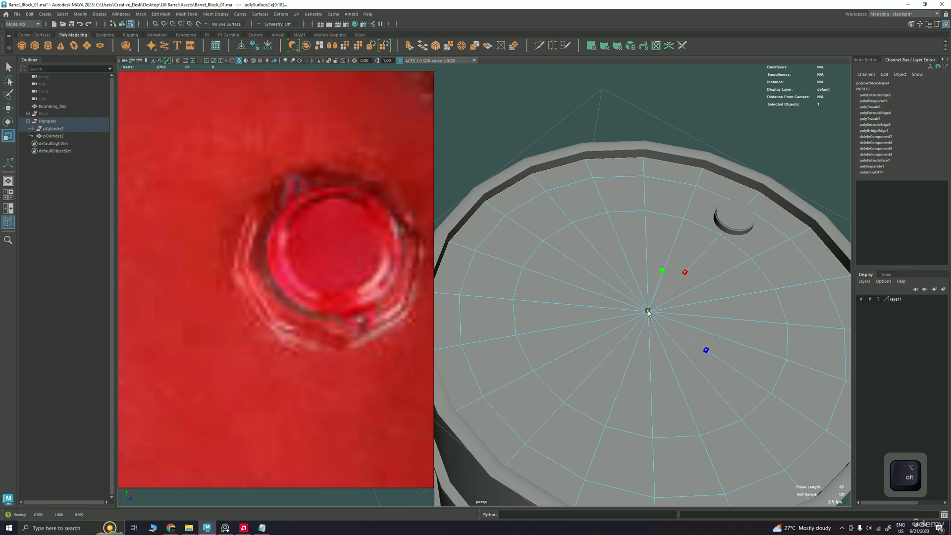
alt+drag(642, 302, 570, 218)
- Fine-tune the lid's outer edge loop scale against the barrel rim in the top view, then return to perspective and object mode
key(space)
key(space)
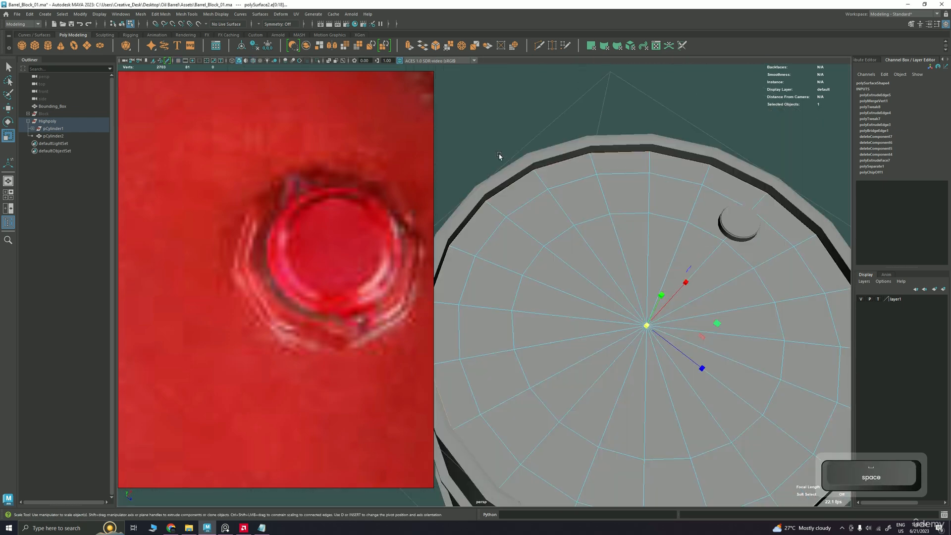
key(space)
key(space)
alt+middle_drag(531, 155, 635, 247)
alt+right_drag(553, 205, 694, 307)
alt+middle_drag(694, 307, 580, 249)
alt+middle_drag(686, 408, 693, 439)
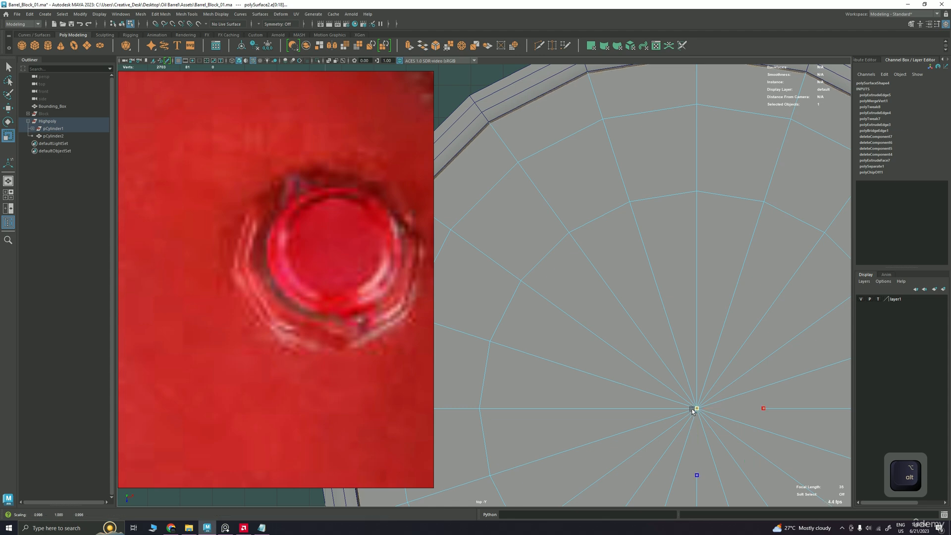
key(space)
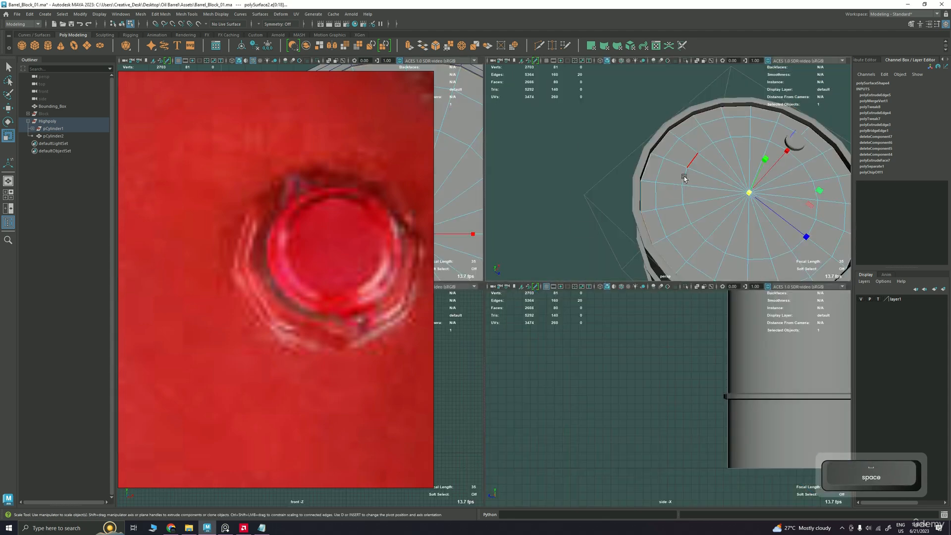
key(space)
mouse_move(624, 204)
alt+right_down()
mouse_move(578, 224)
mouse_move(618, 211)
alt+right_up()
key(q)
alt+right_drag(535, 243, 425, 299)
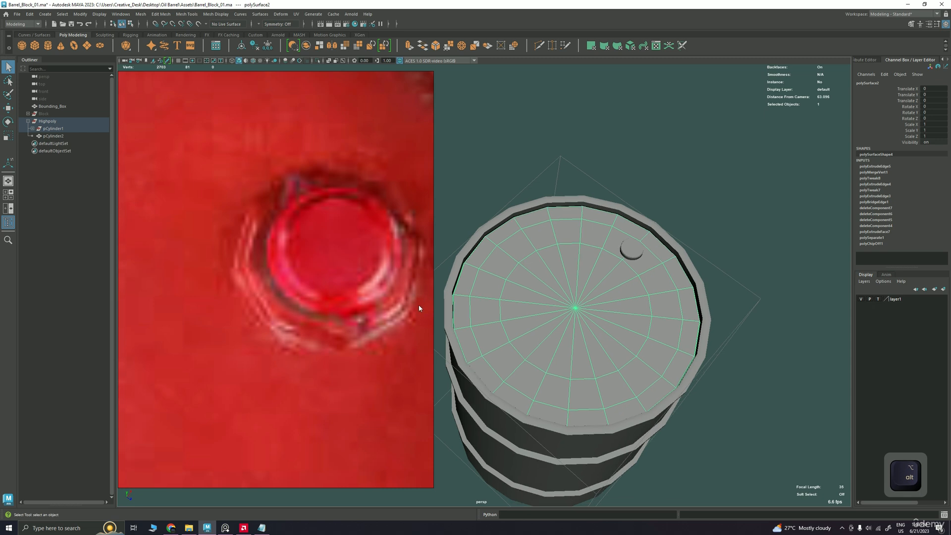
- Isolate the lid and bevel its upper outer edge loop with fraction 0.6 and chamfer off
alt+middle_drag(420, 306, 548, 269)
alt+drag(572, 258, 579, 272)
alt+right_drag(579, 272, 592, 228)
key(q)
right_click(592, 229)
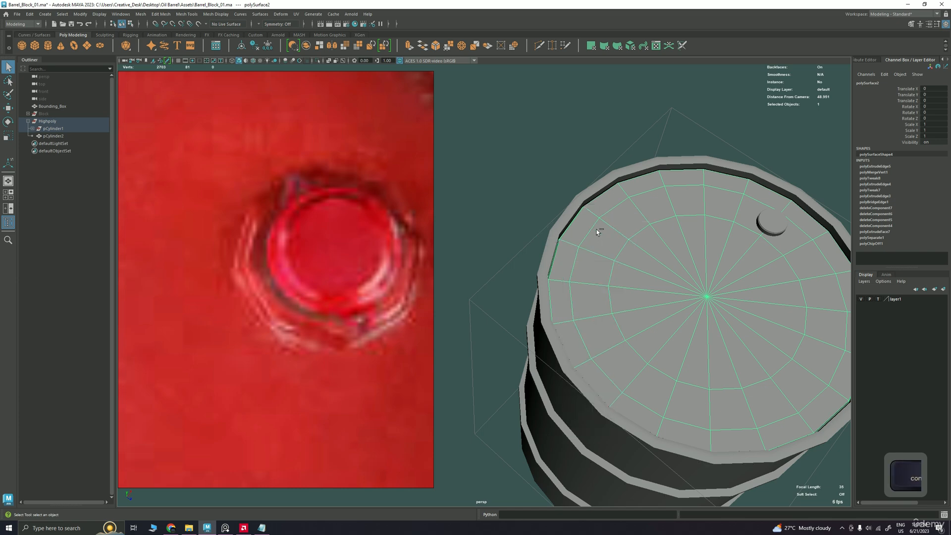
key(ctrl+1)
alt+drag(550, 268, 521, 223)
alt+right_drag(530, 302, 568, 348)
right_drag(572, 268, 573, 239)
double_click(561, 283)
alt+middle_drag(575, 269, 564, 265)
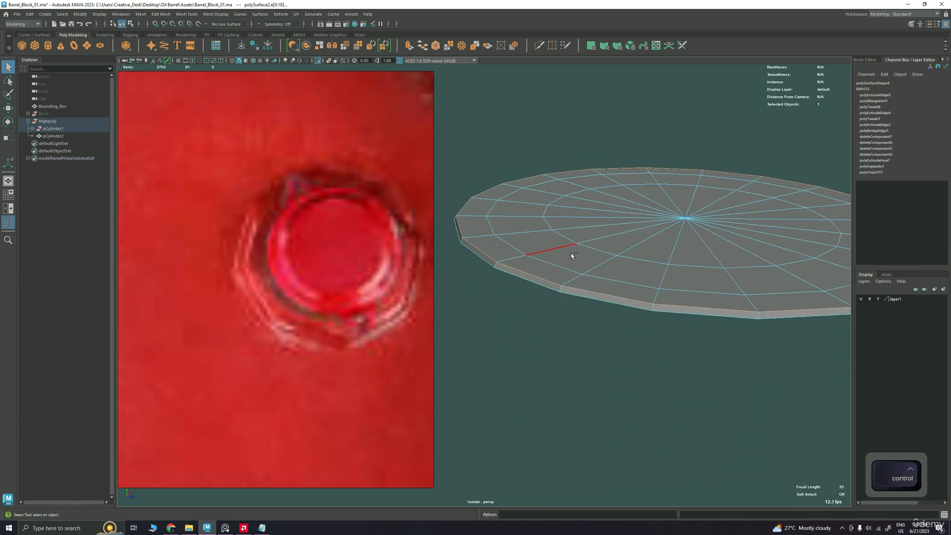
key(ctrl+b)
alt+middle_drag(654, 312, 578, 339)
alt+right_drag(579, 339, 625, 369)
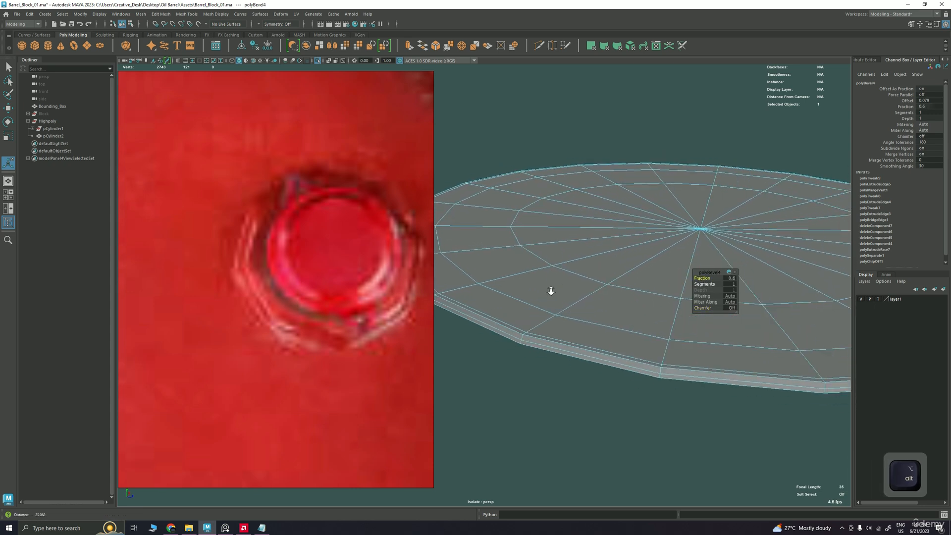
- Examine the lid in smooth preview with the whole barrel shown, and return it to the unsmoothed display
right_drag(549, 251, 569, 281)
key(3)
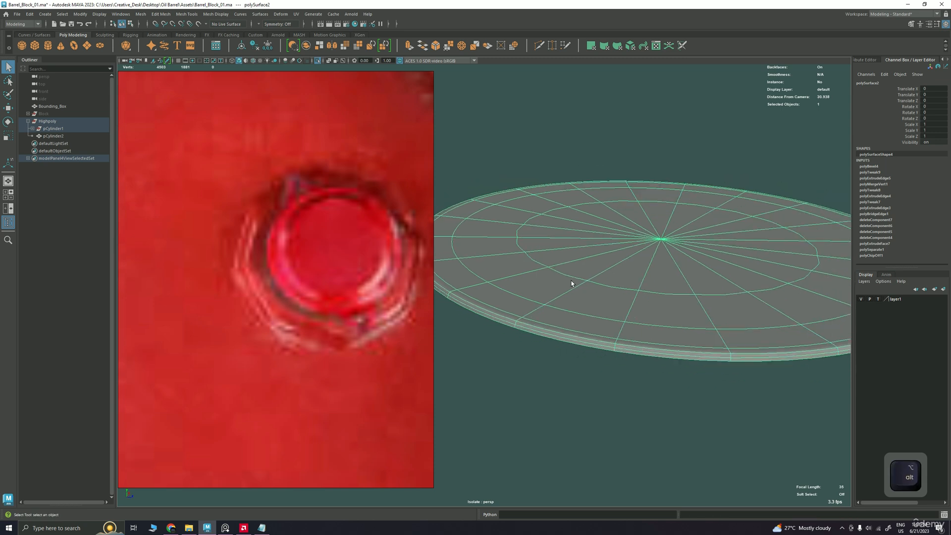
key(ctrl+1)
alt+right_drag(645, 257, 585, 231)
alt+drag(584, 231, 538, 266)
alt+middle_drag(538, 267, 550, 293)
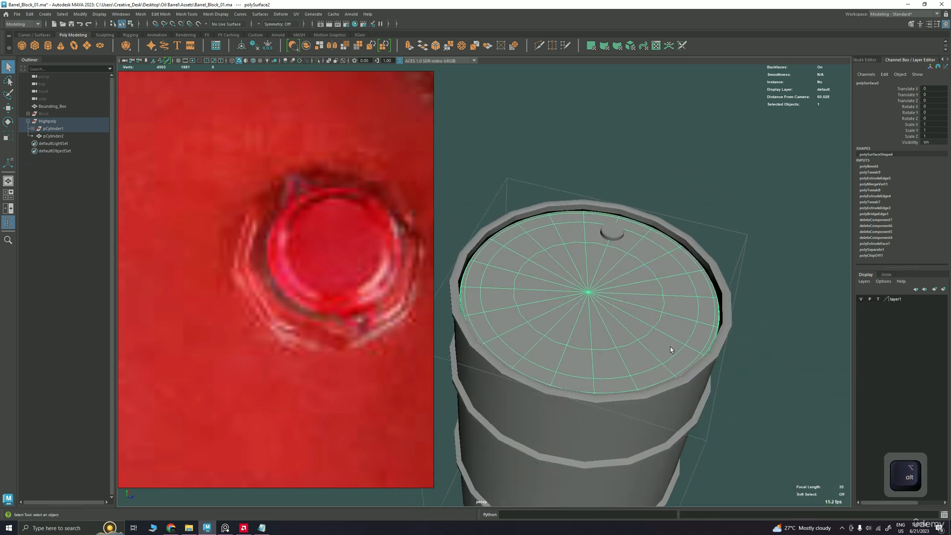
click(760, 313)
alt+drag(690, 329, 566, 299)
click(566, 301)
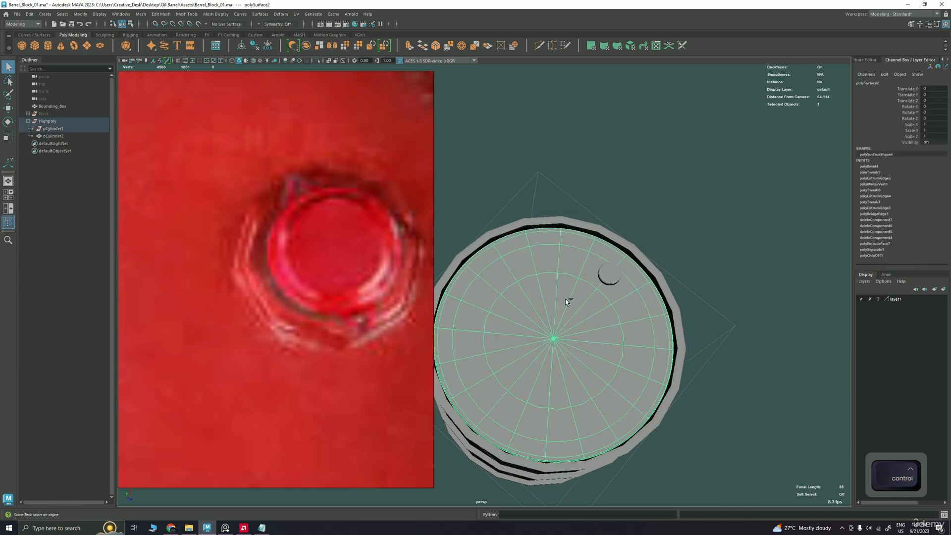
alt+drag(563, 299, 545, 278)
alt+right_drag(546, 278, 542, 261)
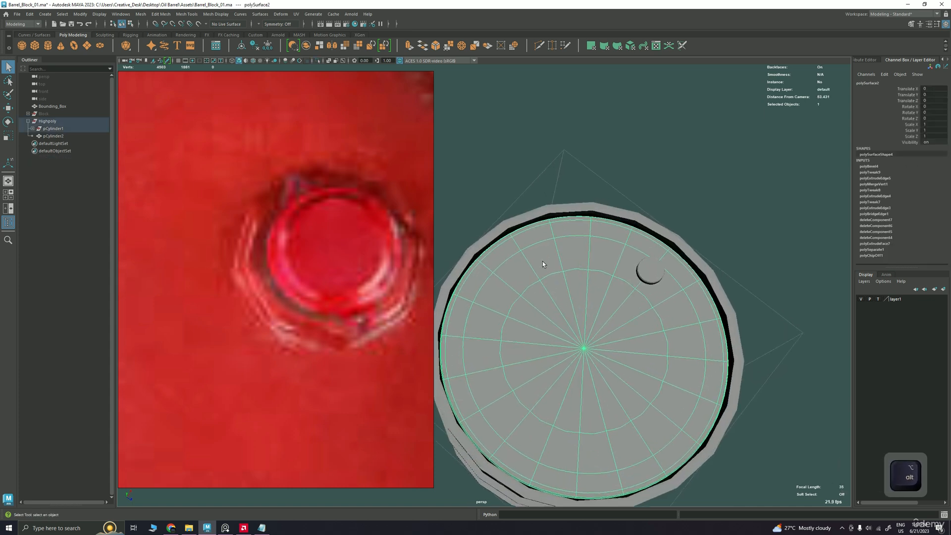
alt+drag(542, 261, 546, 299)
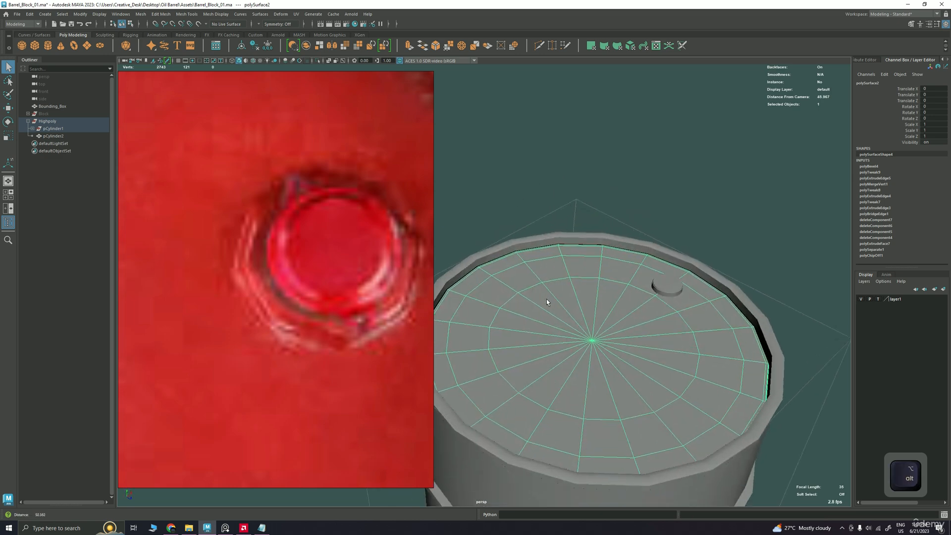
- Insert two edge loops close to the lid's outer concentric ring with the Multi-Cut tool
alt+right_drag(546, 298, 611, 327)
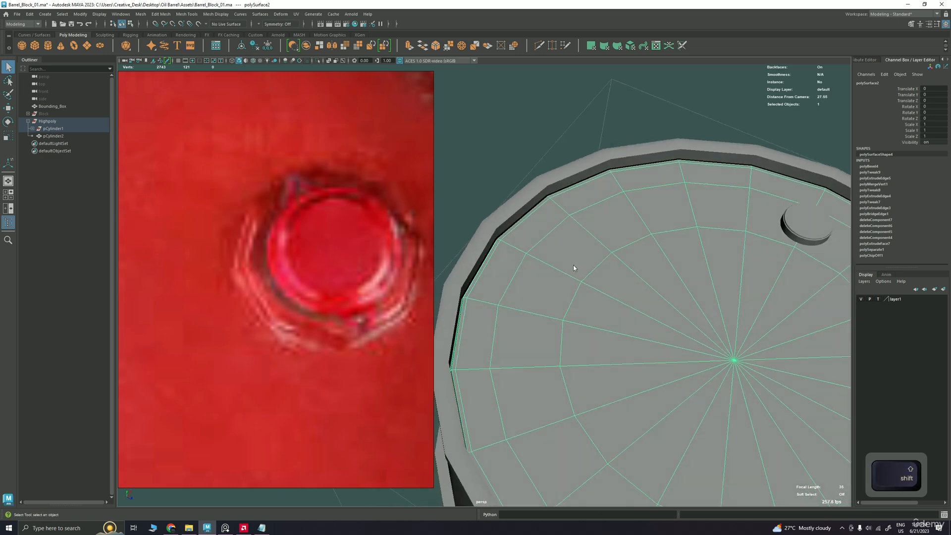
shift+right_drag(573, 266, 503, 271)
click(498, 305)
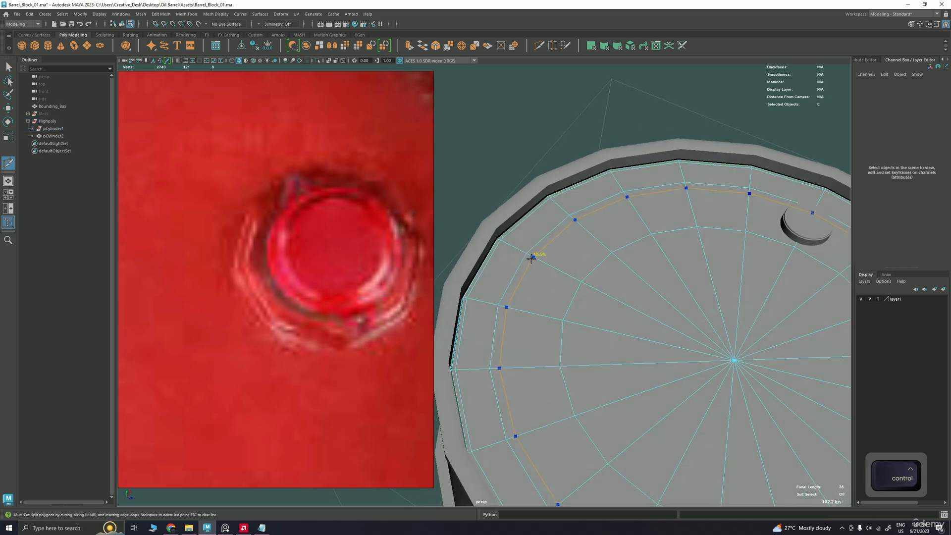
mouse_move(532, 264)
right_down()
mouse_move(529, 252)
mouse_move(527, 269)
right_up()
click(529, 253)
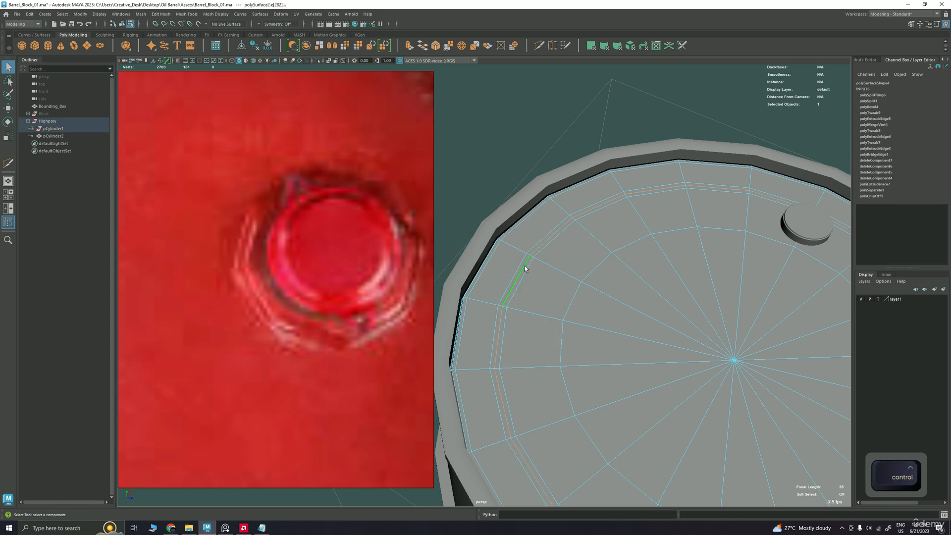
- Select the middle of the three close rings and move it slightly down to form a circular groove
click(525, 269)
key(w)
alt+drag(616, 280, 717, 296)
alt+drag(560, 276, 584, 305)
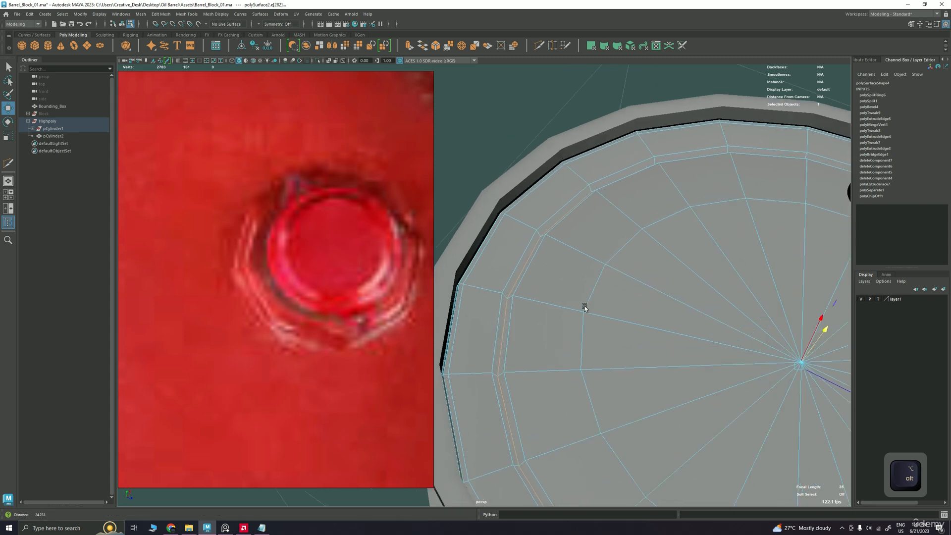
- Bevel the groove's three edge loops with fraction 1 and chamfer off
shift+right_drag(566, 260, 545, 260)
click(528, 259)
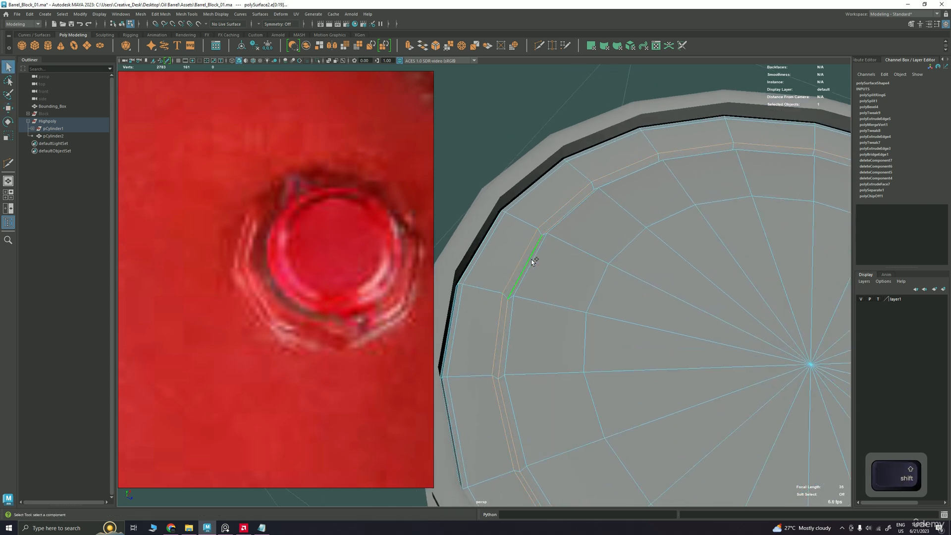
key(ctrl+b)
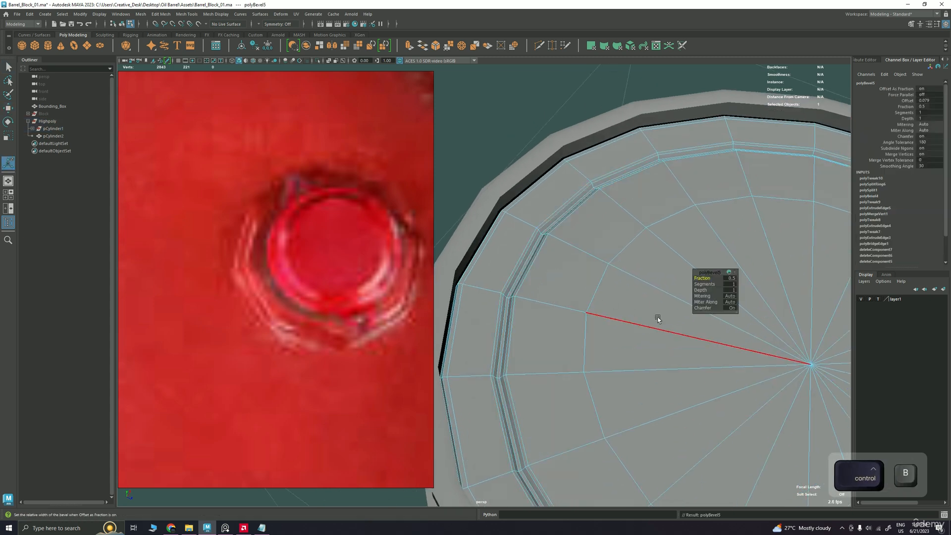
click(695, 309)
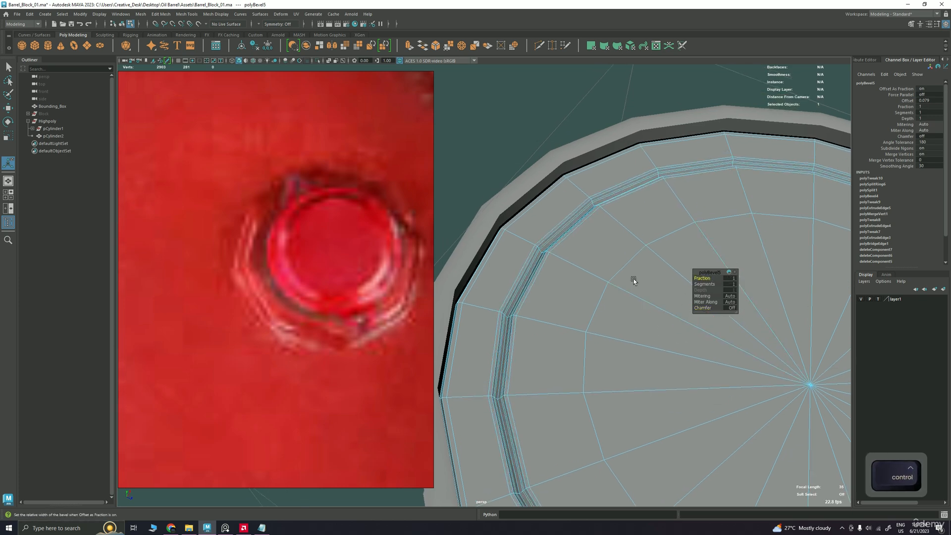
- Delete two surplus edge loops in the bevelled groove and resume edge selection
alt+drag(572, 272, 555, 323)
click(549, 290)
shift+double_click(599, 295)
key(Delete)
right_click(566, 297)
click(564, 281)
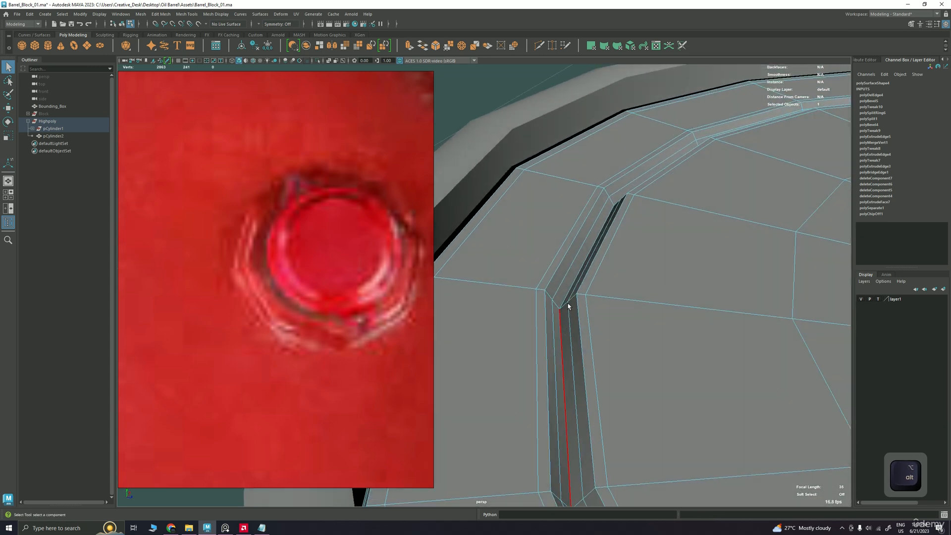
- Return to object mode and select the small round cap on the lid with the Move tool
key(F8)
alt+right_drag(568, 302, 554, 194)
click(554, 195)
alt+drag(554, 194, 714, 350)
click(716, 281)
key(w)
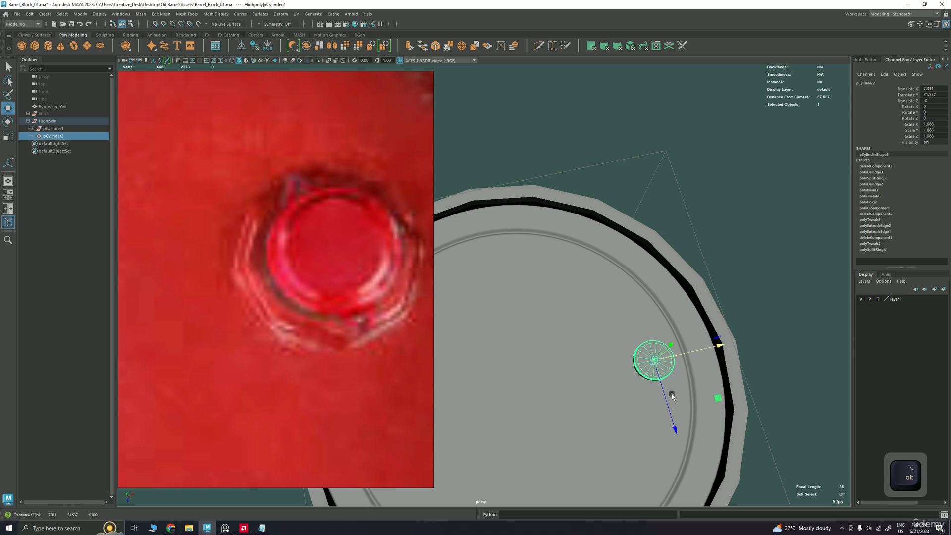
- Select the barrel body, lid and cap together and delete their construction history
right_click(614, 262)
alt+drag(641, 240, 552, 283)
click(590, 342)
alt+middle_drag(552, 283, 570, 342)
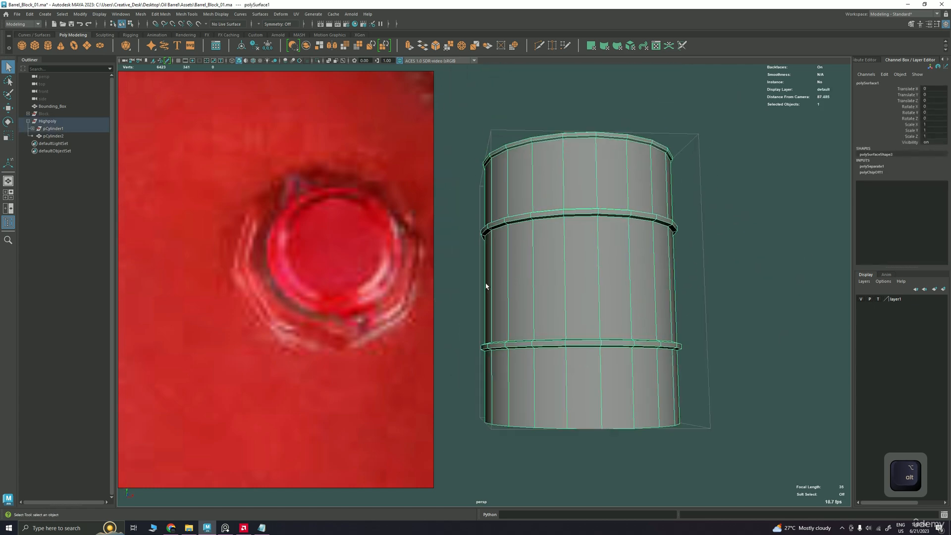
alt+drag(486, 286, 530, 239)
alt+drag(549, 205, 548, 218)
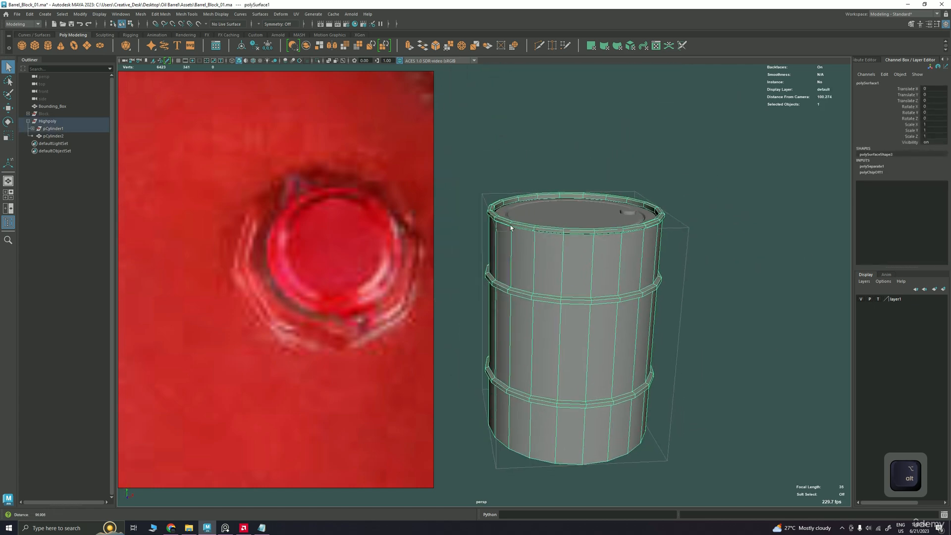
drag(471, 144, 749, 487)
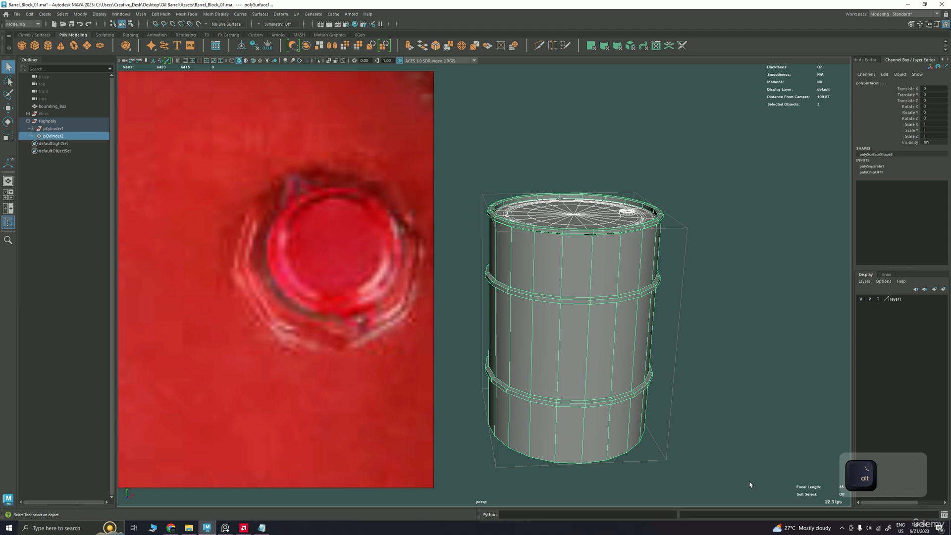
key(alt+shift+d)
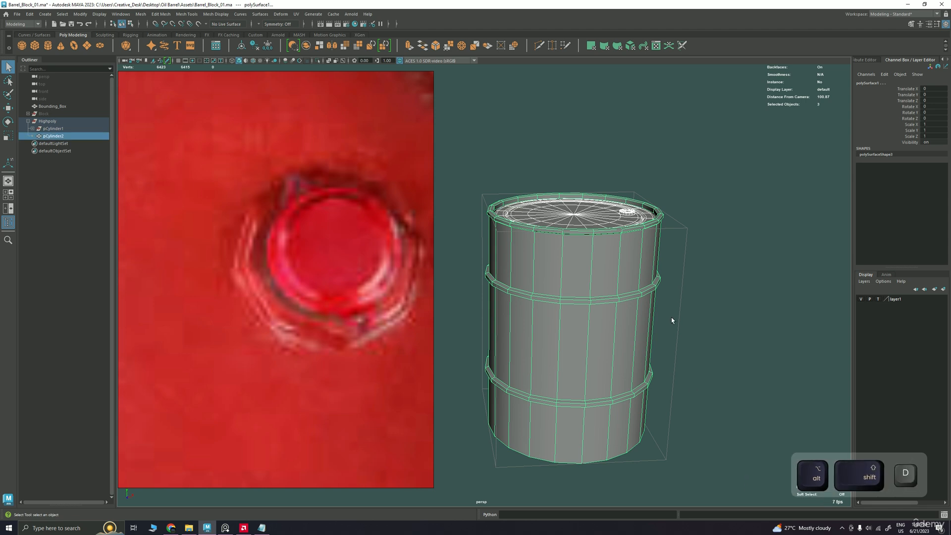
click(32, 128)
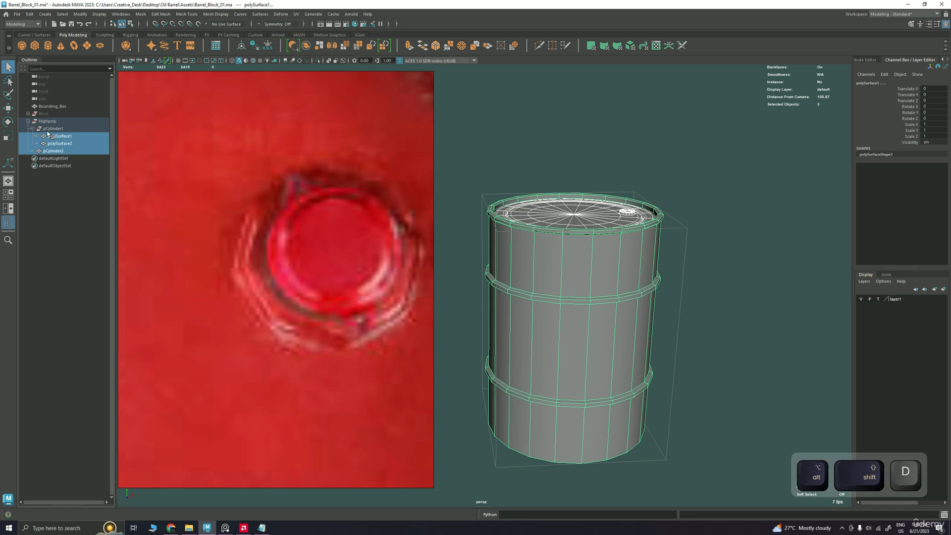
click(33, 128)
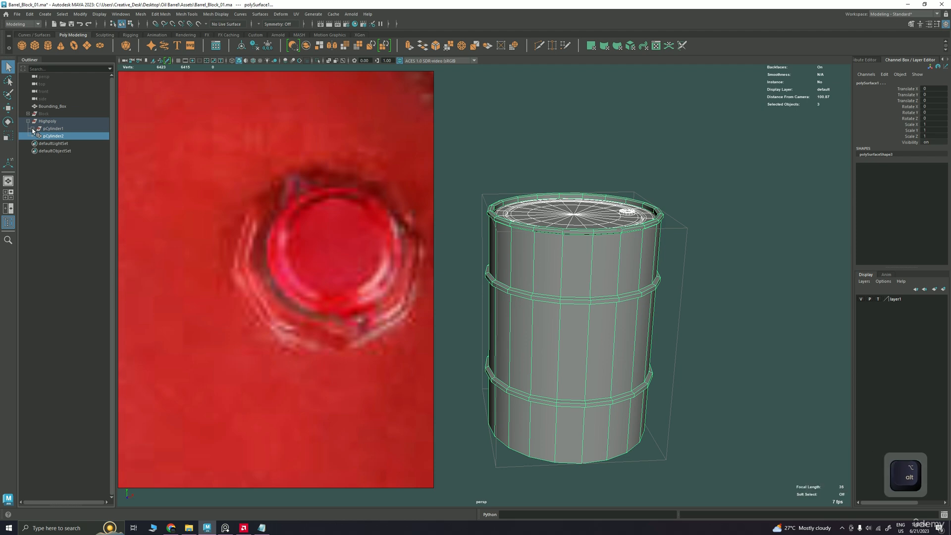
- Hide the reference image and bevel the edge loops where both raised rings meet the barrel body, with fraction 0.3 and chamfer off
scroll(561, 245, down, 2)
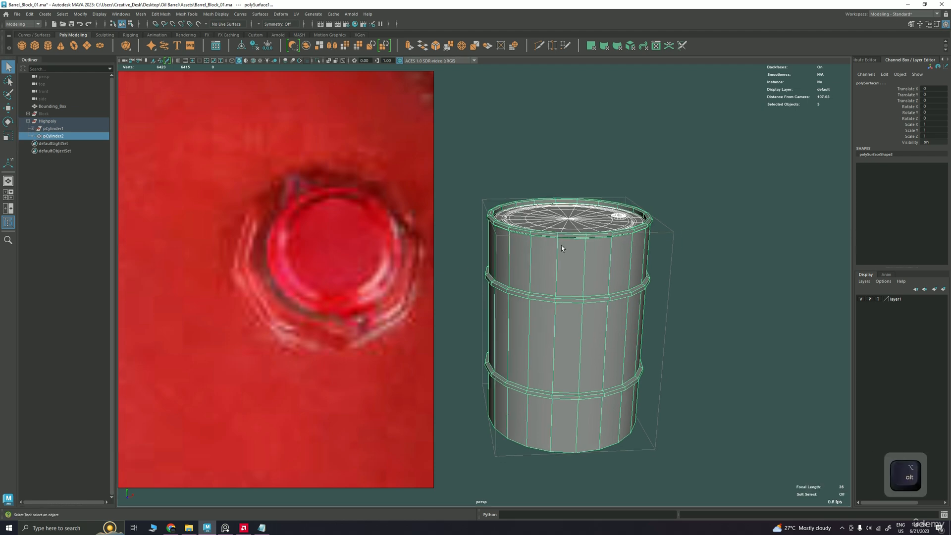
scroll(560, 320, up, 8)
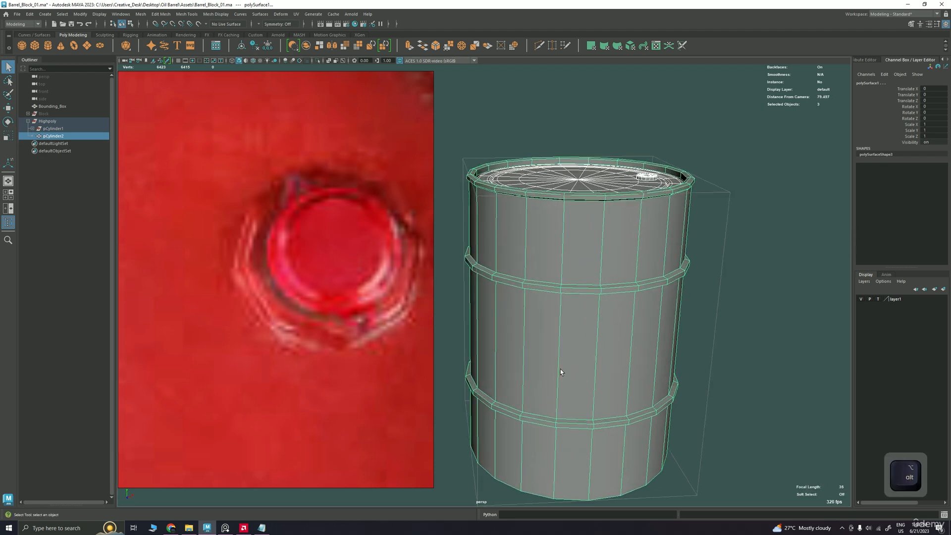
alt+drag(560, 369, 560, 302)
right_drag(558, 275, 558, 257)
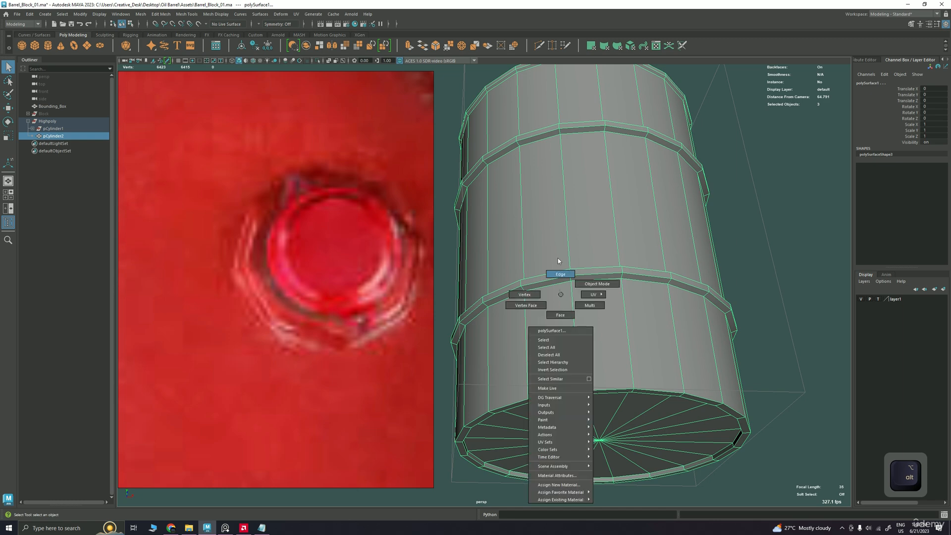
click(557, 283)
double_click(553, 267)
alt+drag(553, 267, 552, 298)
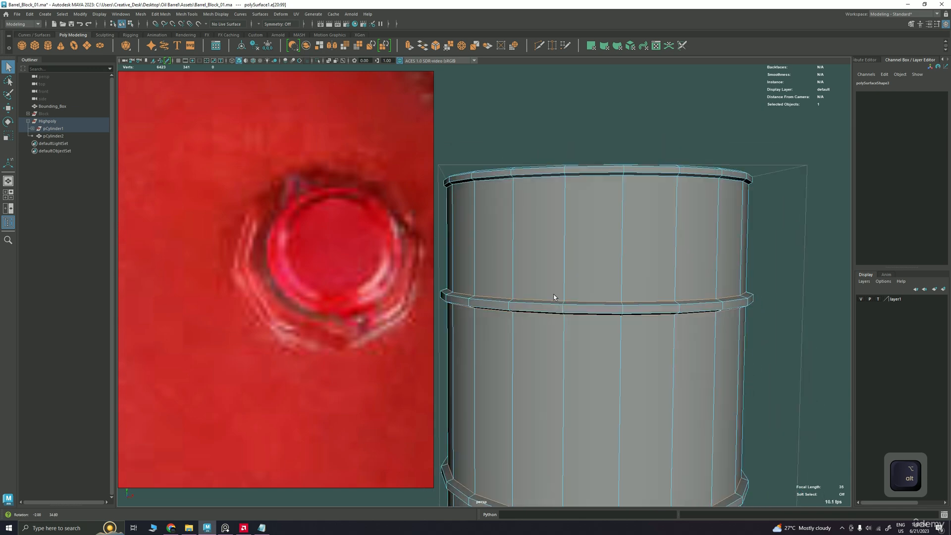
alt+right_drag(552, 297, 543, 352)
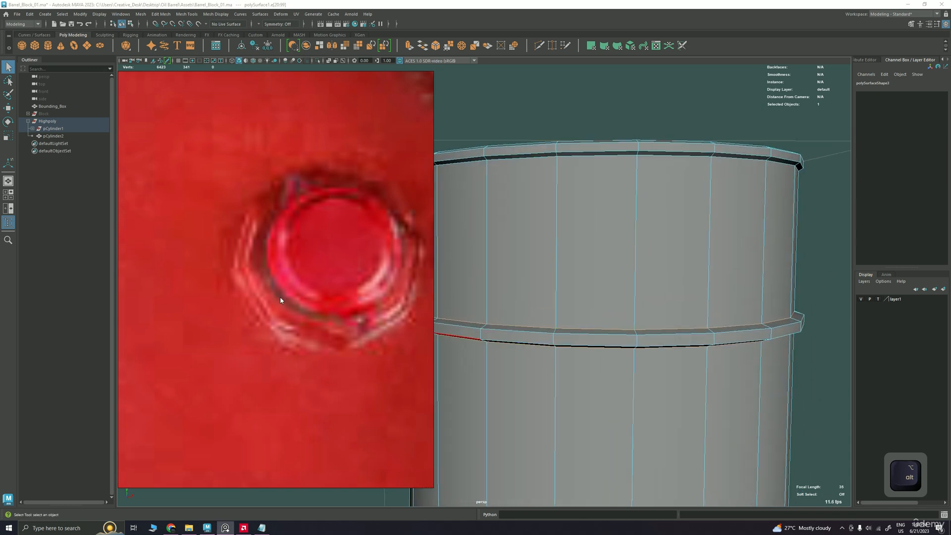
key(ctrl)
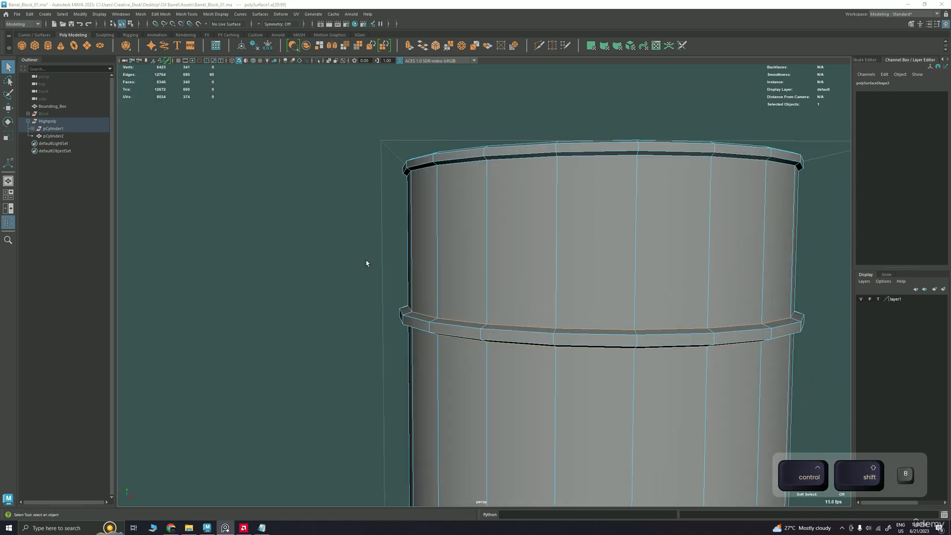
alt+right_drag(365, 263, 429, 333)
alt+drag(429, 332, 472, 311)
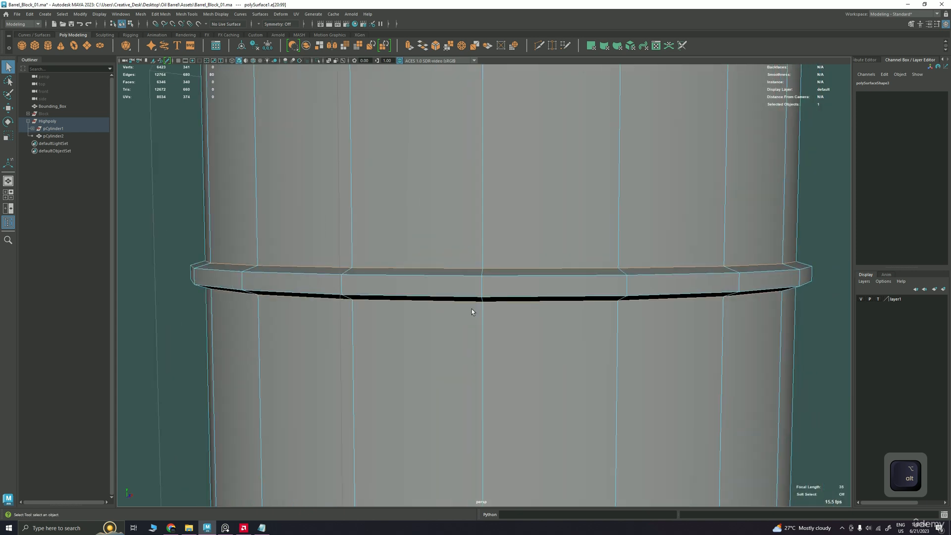
alt+drag(464, 276, 436, 273)
key(ctrl)
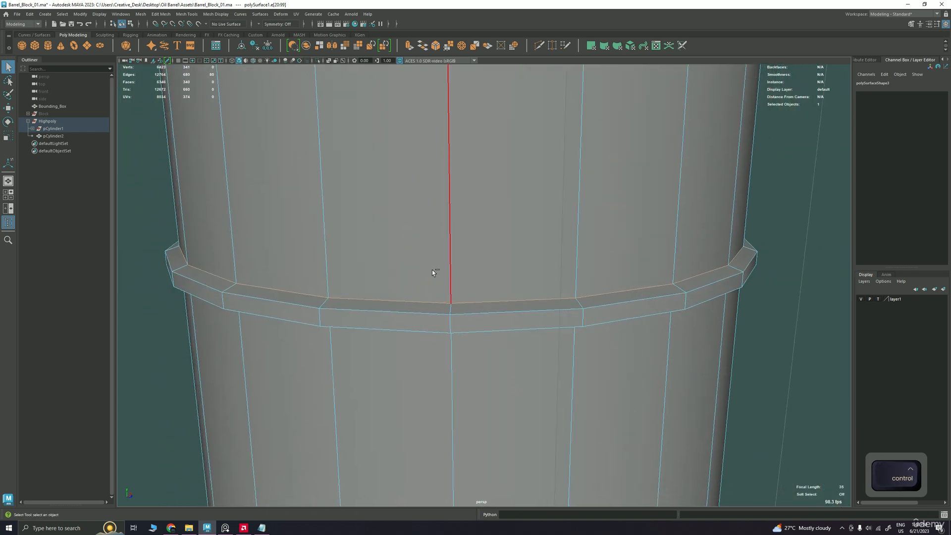
key(ctrl+b)
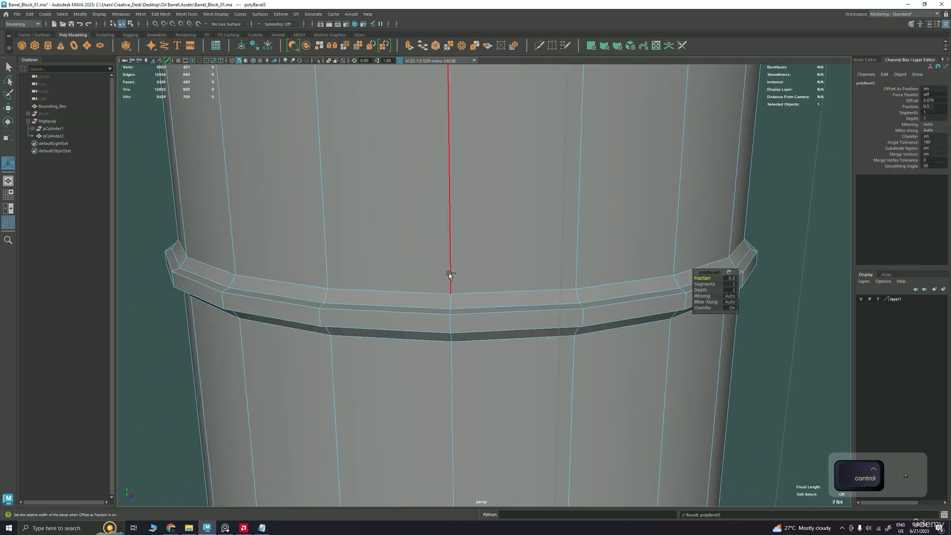
click(700, 308)
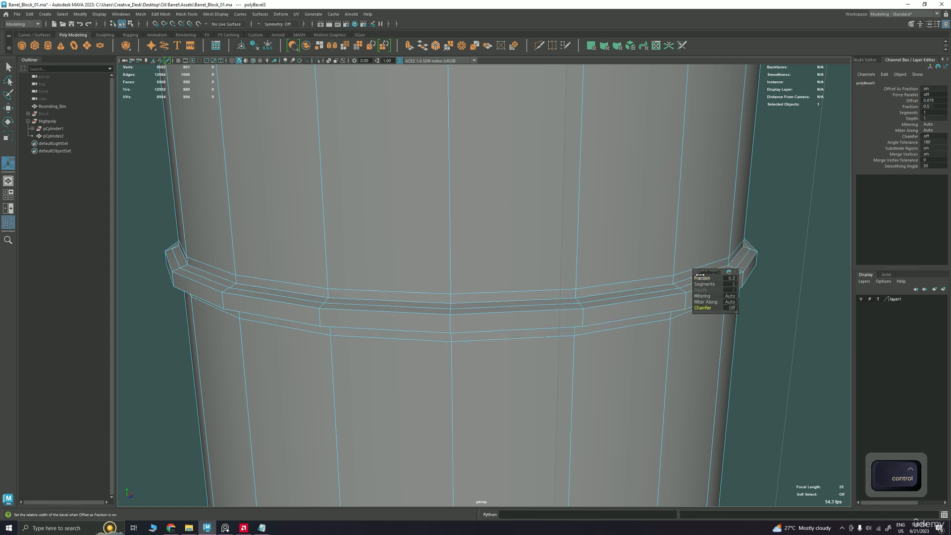
drag(701, 275, 692, 276)
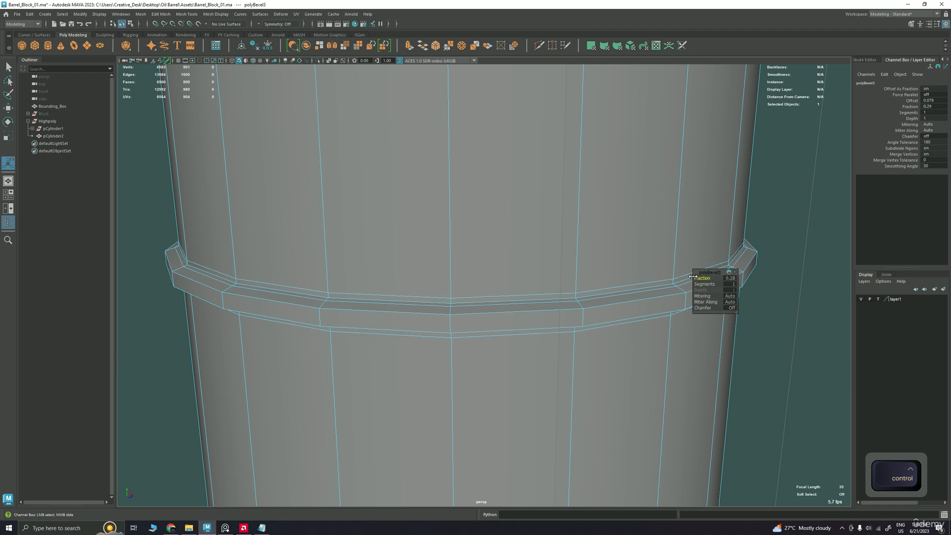
- Bevel the outer edge loops of both raised rings with chamfer off
alt+right_drag(627, 301, 467, 327)
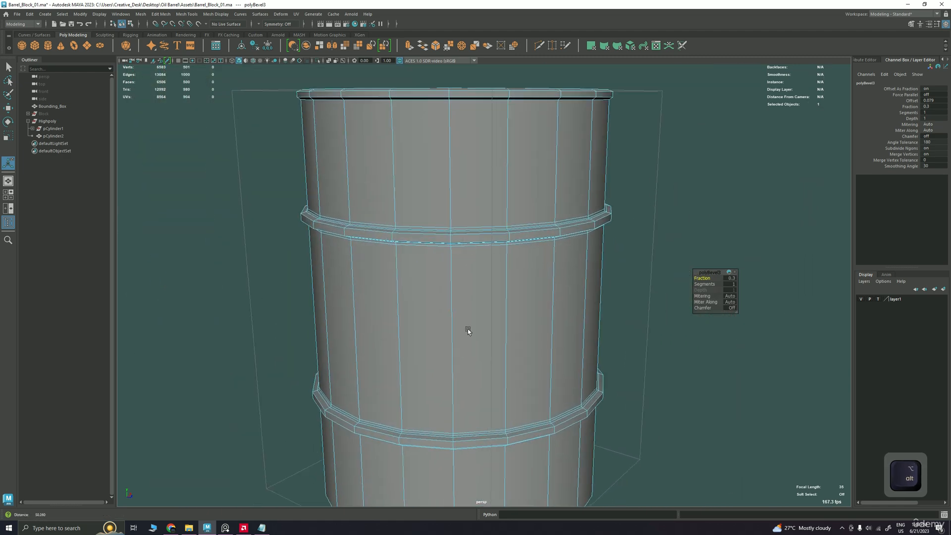
double_click(523, 233)
alt+right_drag(491, 363, 520, 361)
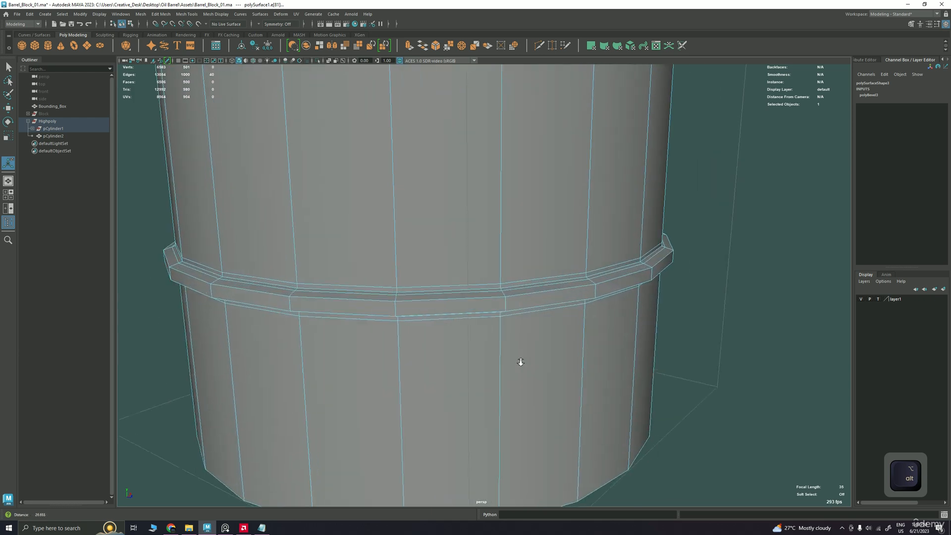
shift+double_click(529, 295)
alt+right_drag(559, 276, 488, 253)
alt+middle_drag(478, 213, 482, 340)
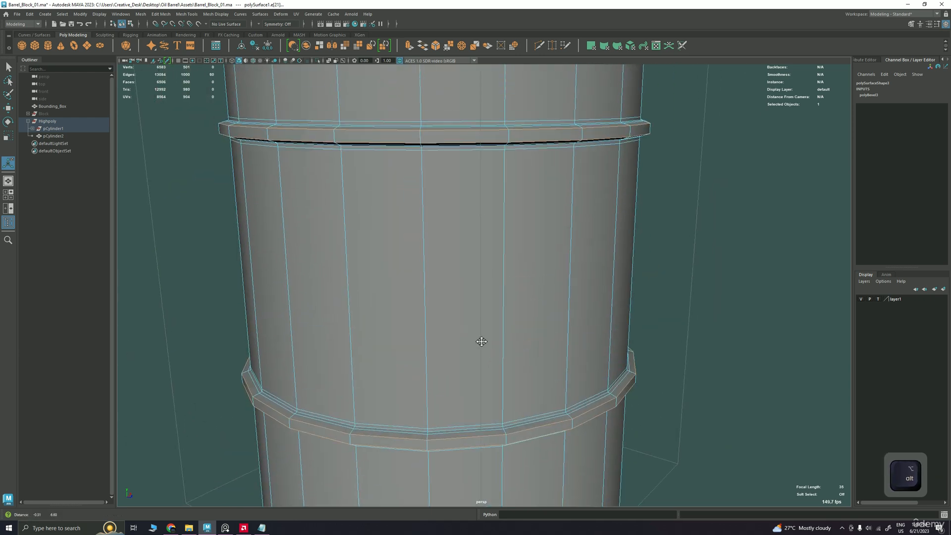
alt+middle_drag(449, 102, 446, 204)
alt+right_drag(439, 216, 492, 274)
alt+drag(476, 232, 510, 238)
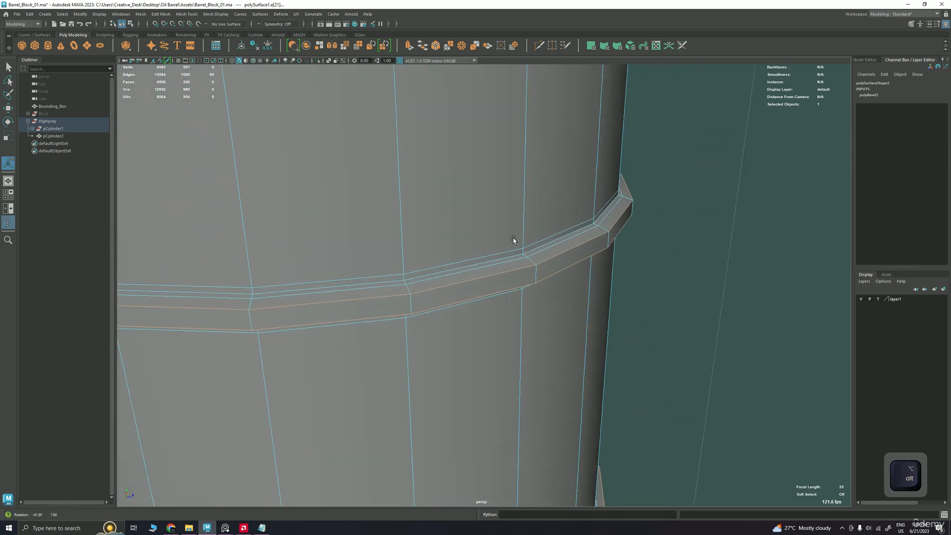
key(ctrl+b)
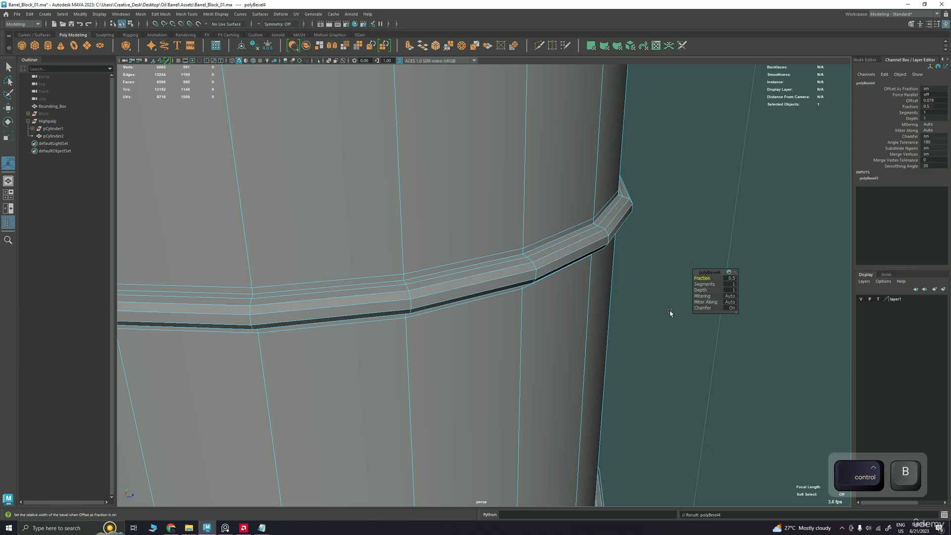
drag(704, 309, 708, 278)
key(q)
- Insert evenly spaced edge loops around the barrel body: one above the upper ring, three between the rings and one below the lower ring
alt+right_drag(542, 229, 414, 191)
alt+right_drag(510, 232, 490, 179)
key(g)
key(g)
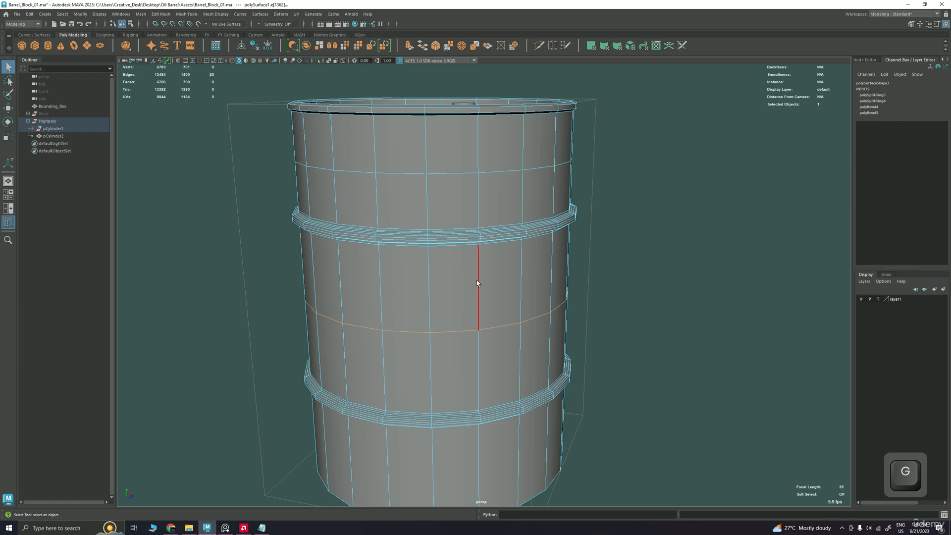
key(g)
alt+middle_drag(493, 379, 480, 278)
alt+right_drag(466, 317, 445, 334)
click(460, 350)
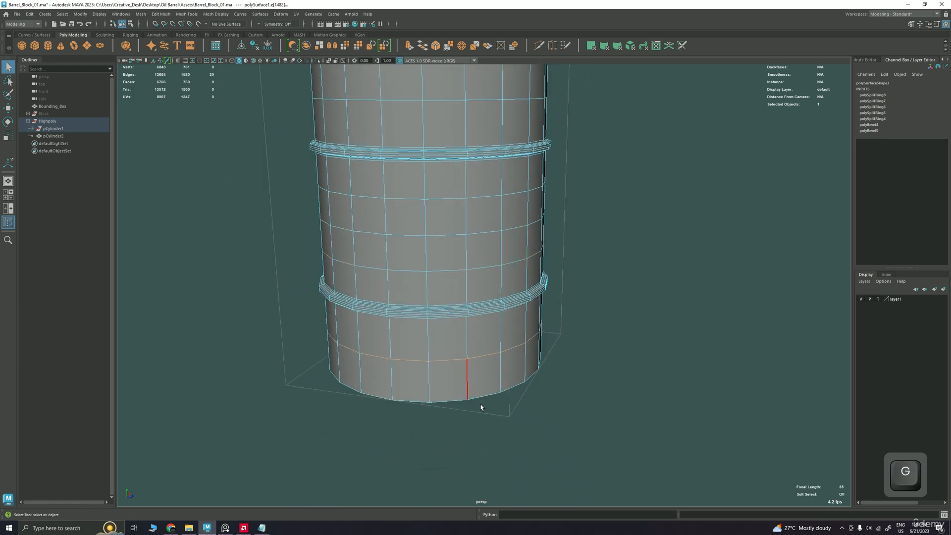
- Bevel the edge loops of the barrel's bottom rim with fraction about 0.7 and chamfer off
alt+drag(480, 404, 452, 285)
shift+double_click(419, 257)
shift+click(372, 116)
shift+double_click(372, 116)
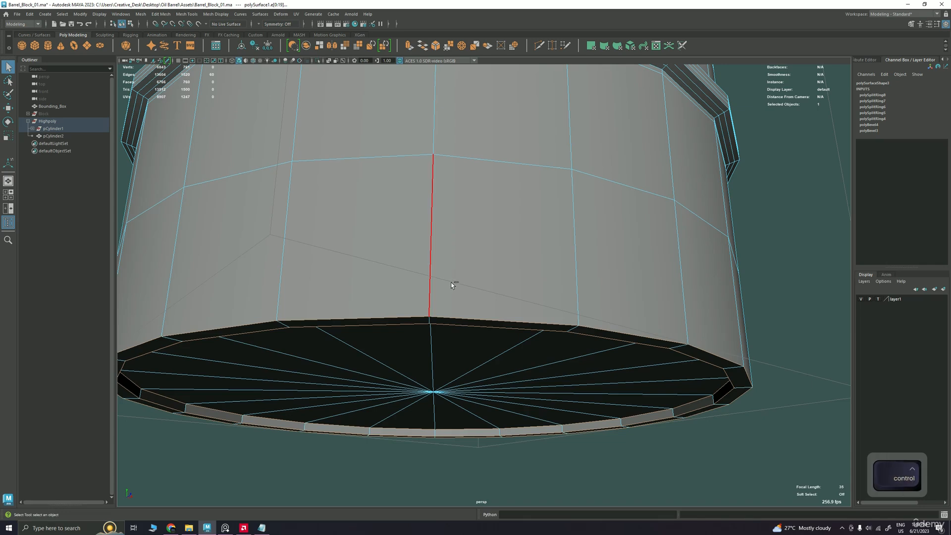
key(ctrl+b)
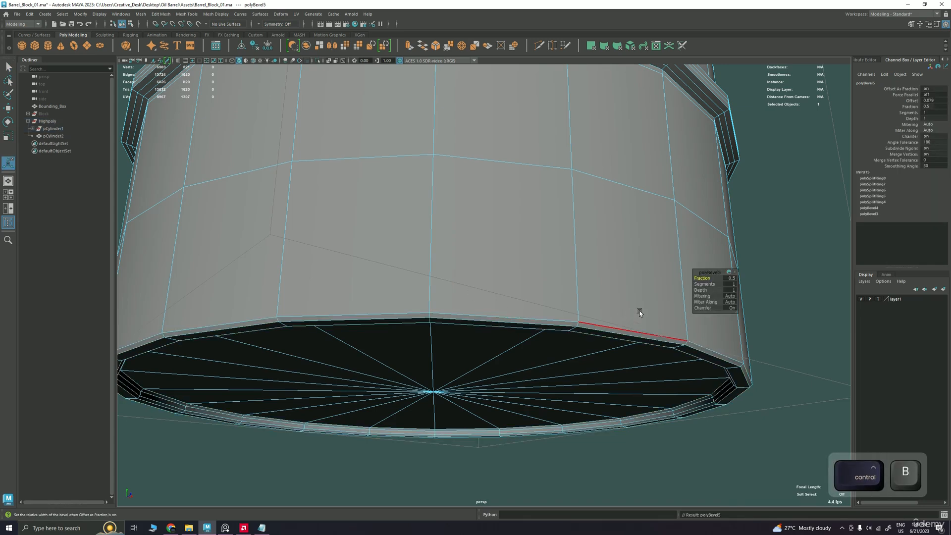
click(698, 308)
alt+drag(682, 310, 622, 292)
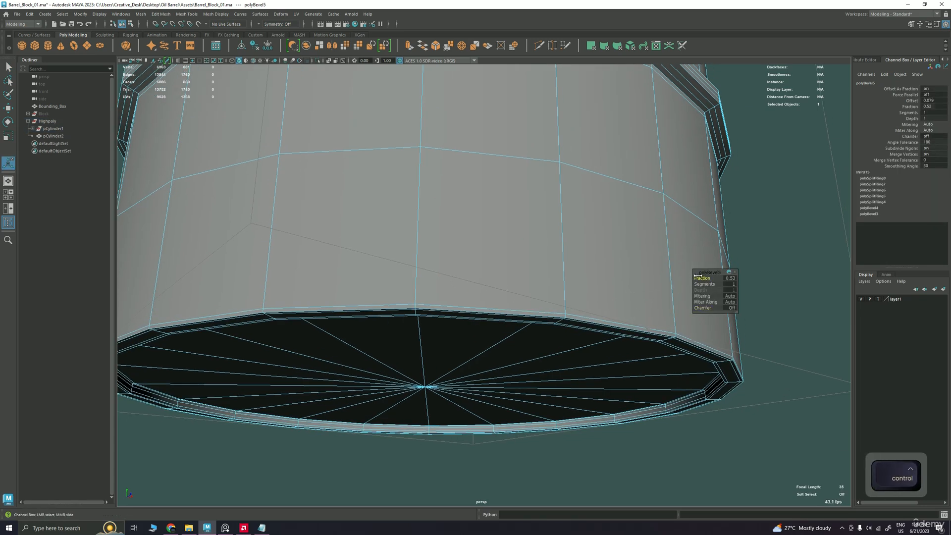
drag(698, 275, 703, 278)
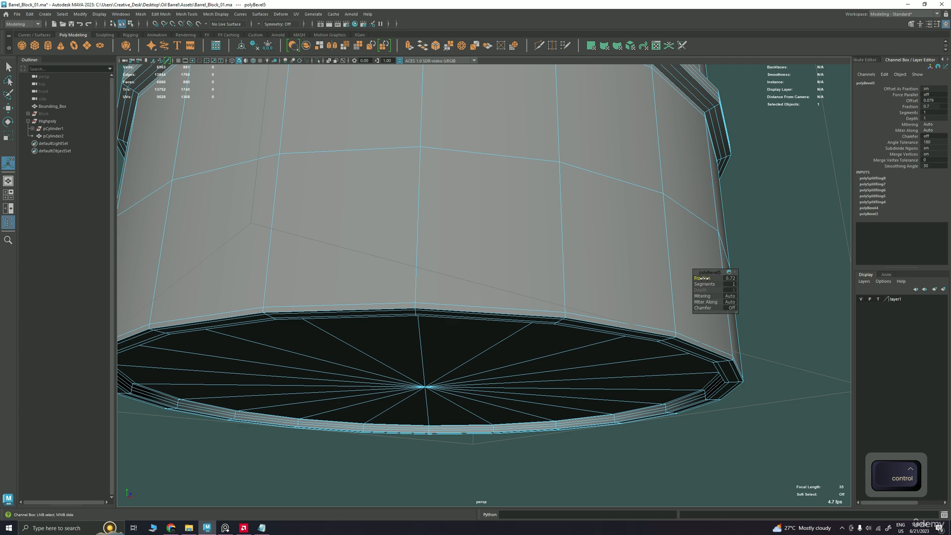
- Select all triangular faces closing the barrel's bottom and delete them
alt+drag(530, 262, 377, 242)
key(q)
right_drag(372, 234, 371, 252)
click(335, 258)
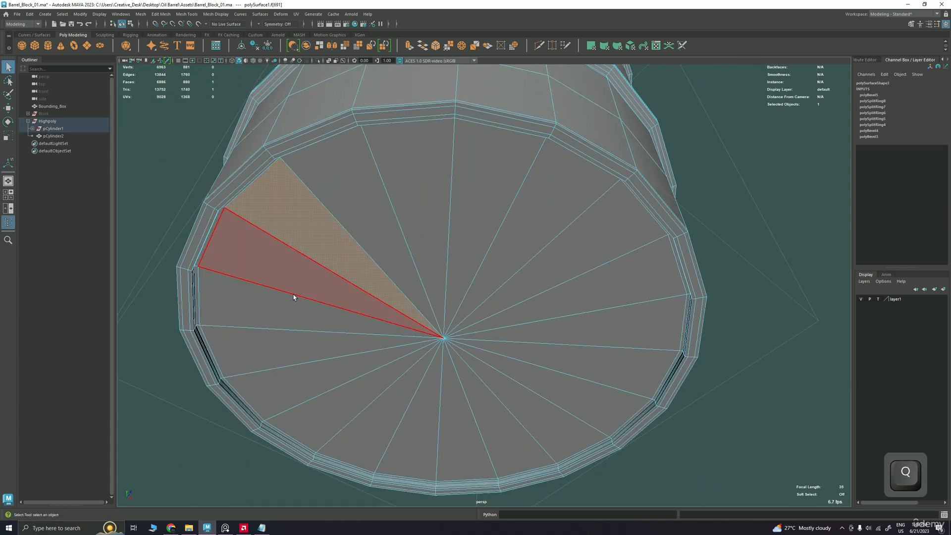
click(289, 278)
key(Tab)
mouse_move(287, 316)
mouse_down()
mouse_move(467, 391)
mouse_move(387, 274)
mouse_move(364, 276)
mouse_up()
key(ctrl+x)
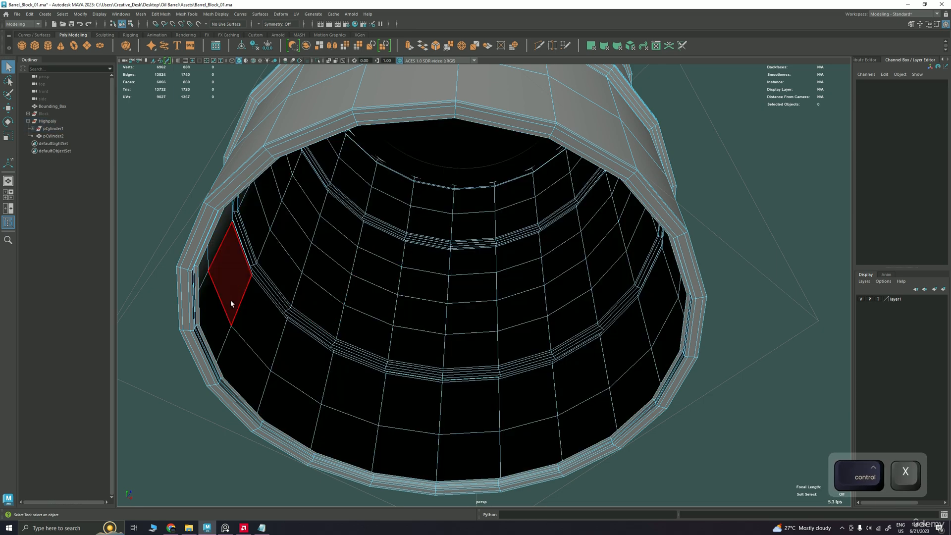
- Extrude the open border loop inside the bottom rim and scale it inwards to form a ring of faces
double_click(200, 301)
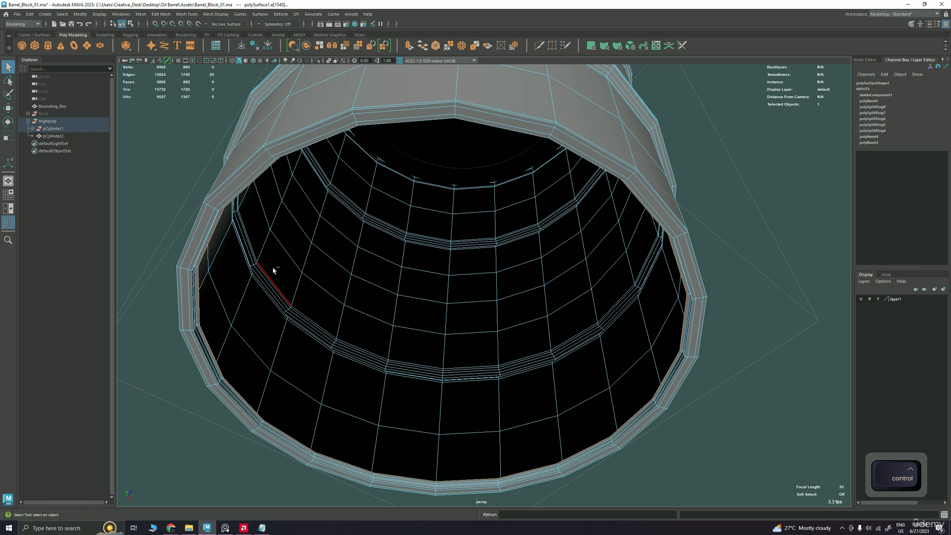
key(ctrl+e)
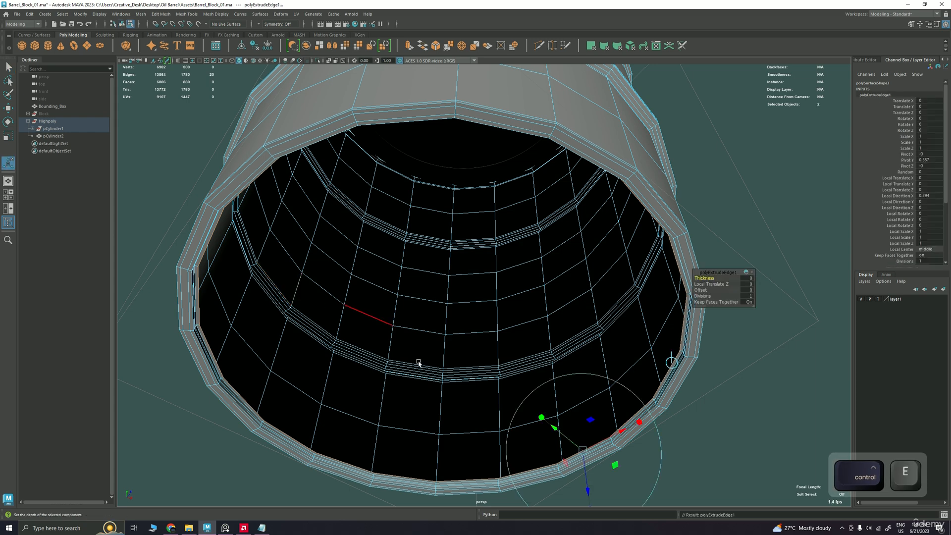
key(r)
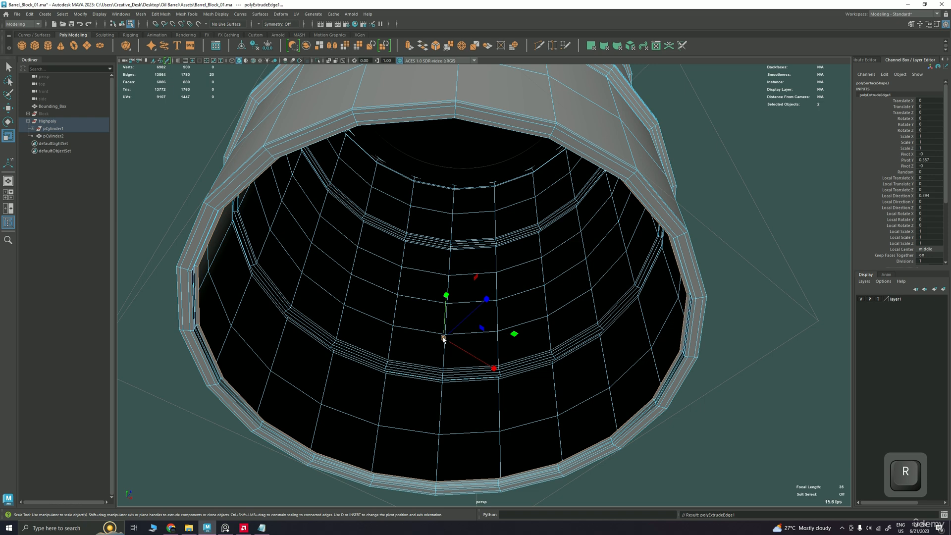
drag(443, 339, 386, 320)
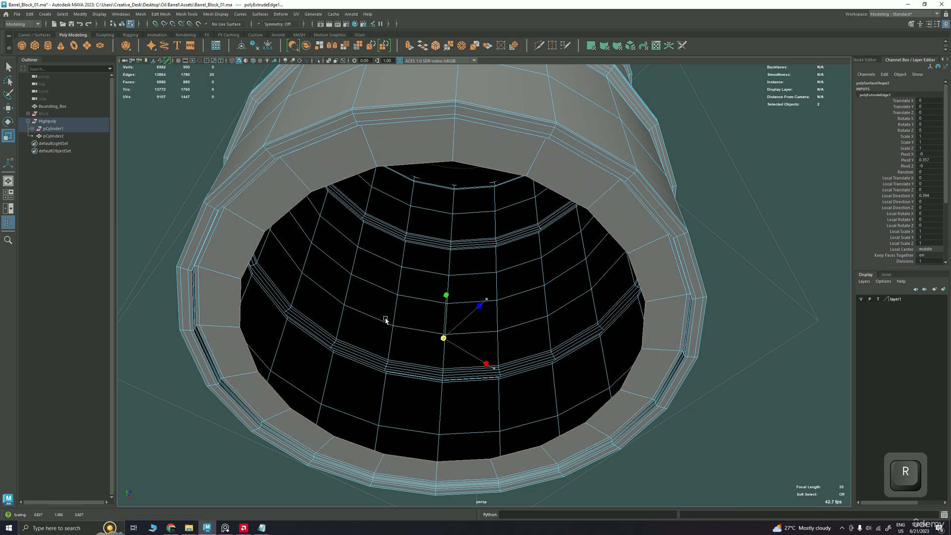
- Extrude the open border loop of the barrel's bottom twice more, scaling each new loop inwards to add two rings of faces
key(ctrl+e)
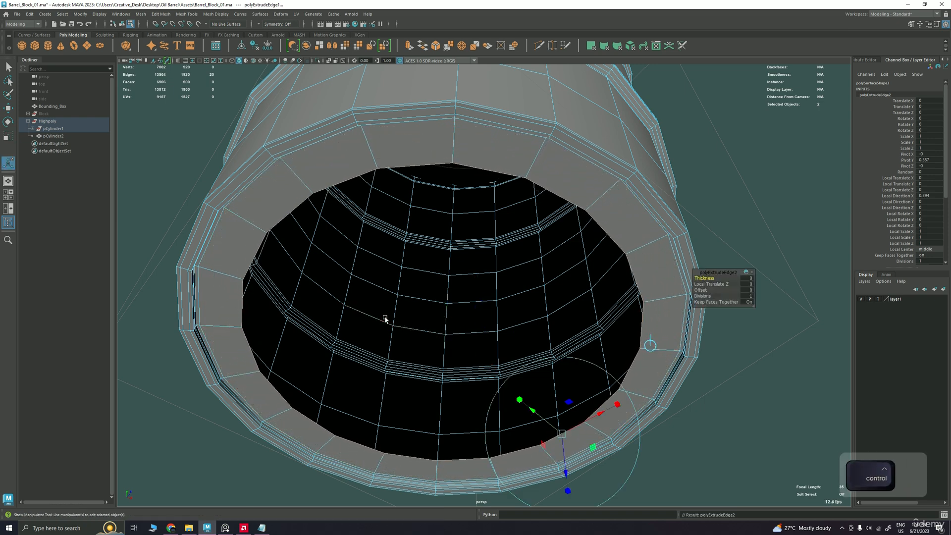
key(r)
drag(444, 339, 360, 323)
key(ctrl+e)
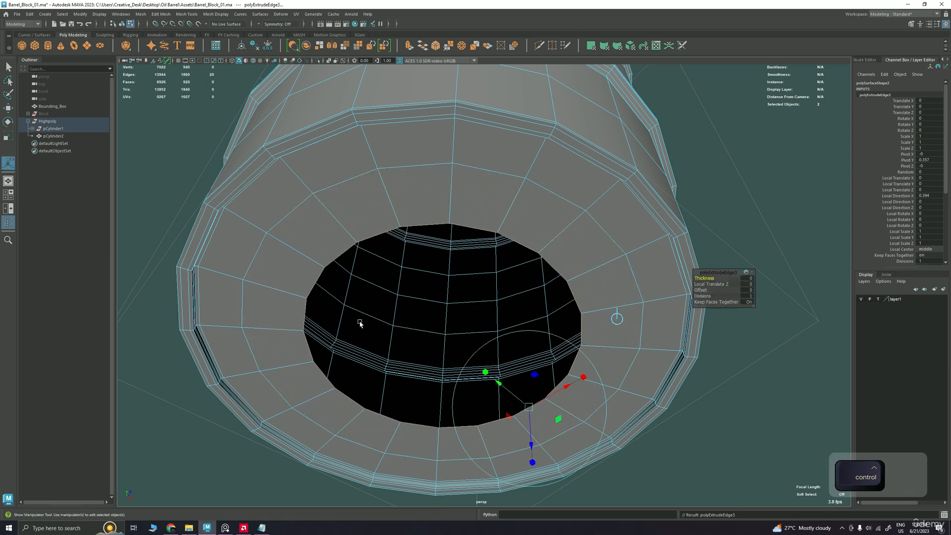
key(r)
drag(440, 343, 356, 329)
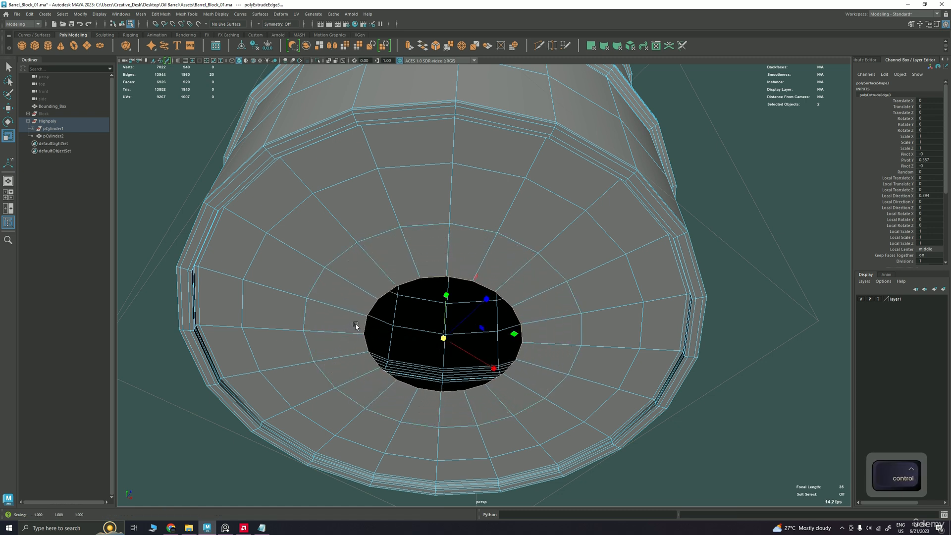
- Extrude the remaining border loop once more and merge its vertices to the centre to close the barrel's bottom
key(ctrl+e)
key(r)
drag(439, 340, 350, 318)
key(q)
shift+right_drag(446, 305, 442, 241)
alt+right_drag(520, 248, 500, 171)
key(q)
alt+right_drag(535, 317, 497, 292)
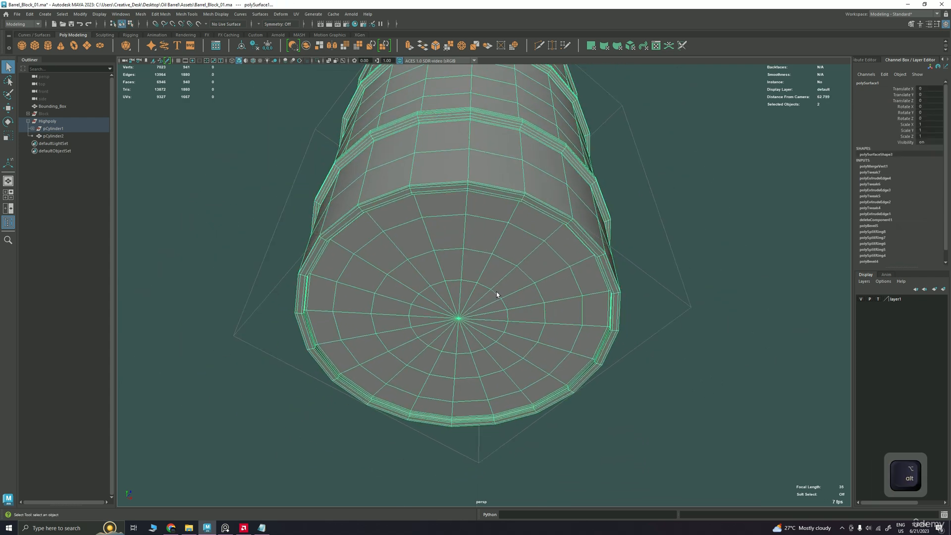
alt+drag(497, 293, 483, 251)
alt+right_drag(483, 251, 445, 258)
alt+drag(495, 260, 485, 282)
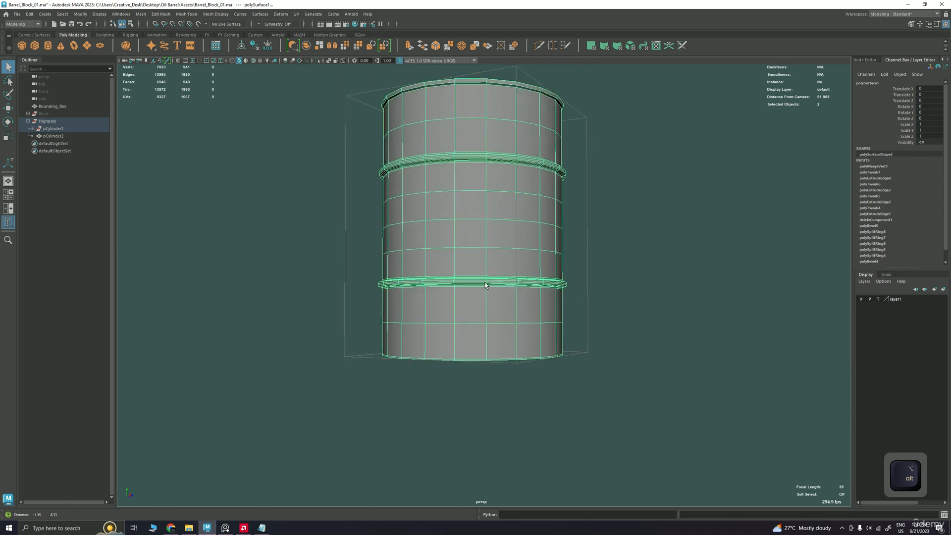
- Delete the barrel's construction history and save the scene in the Assets folder as Barrel_HP_01
key(alt+shift+d)
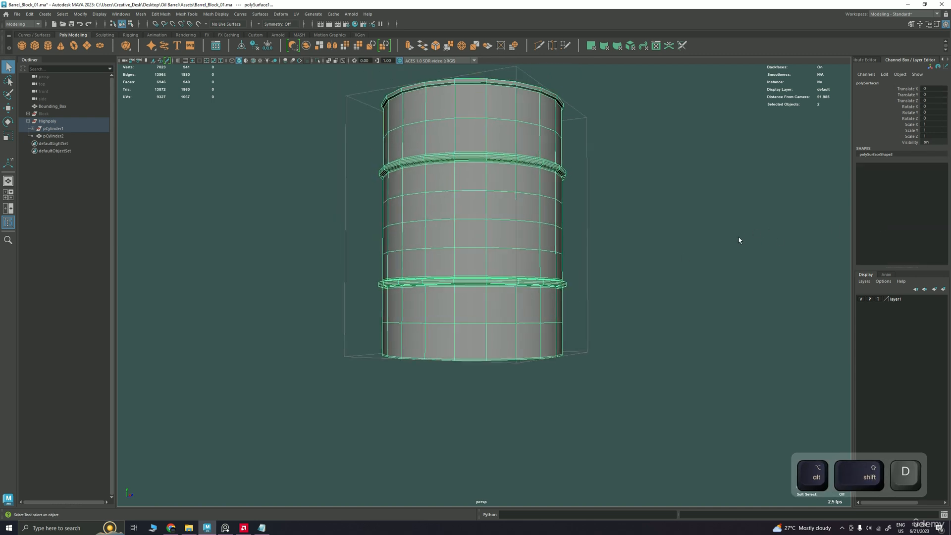
key(ctrl+shift+s)
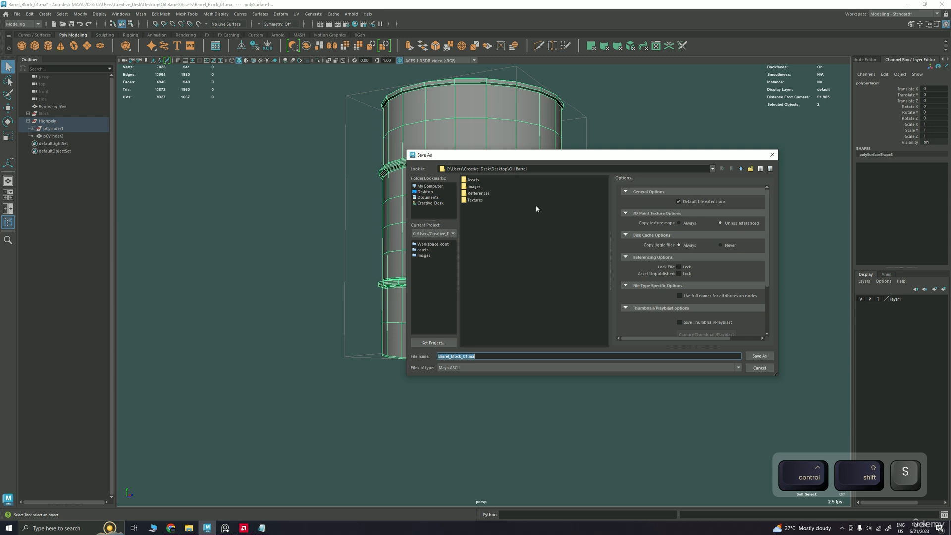
click(475, 180)
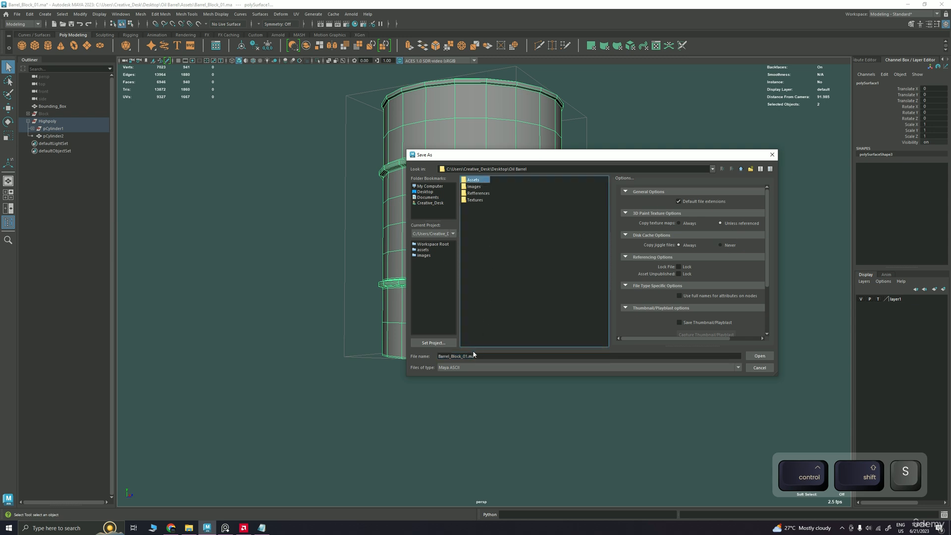
drag(440, 355, 526, 357)
text(Bar)
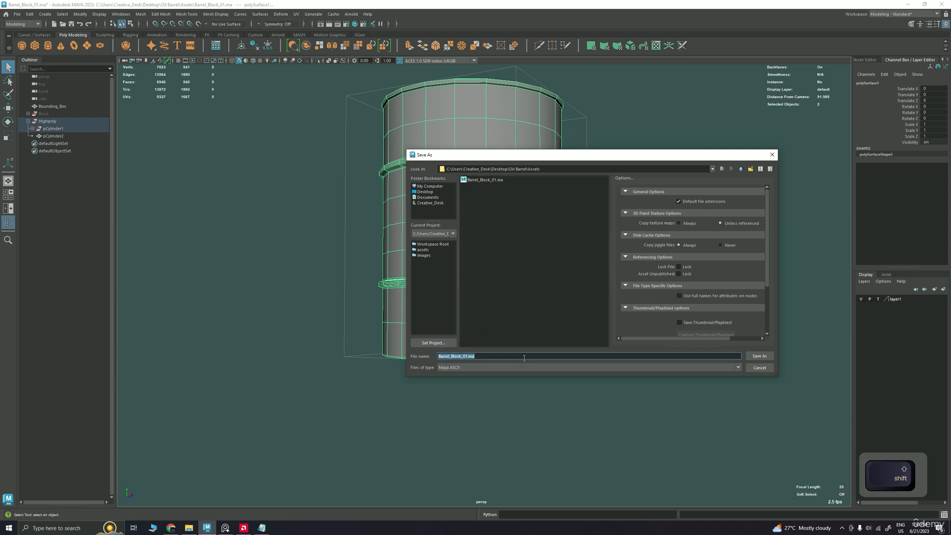
text(rel_HP)
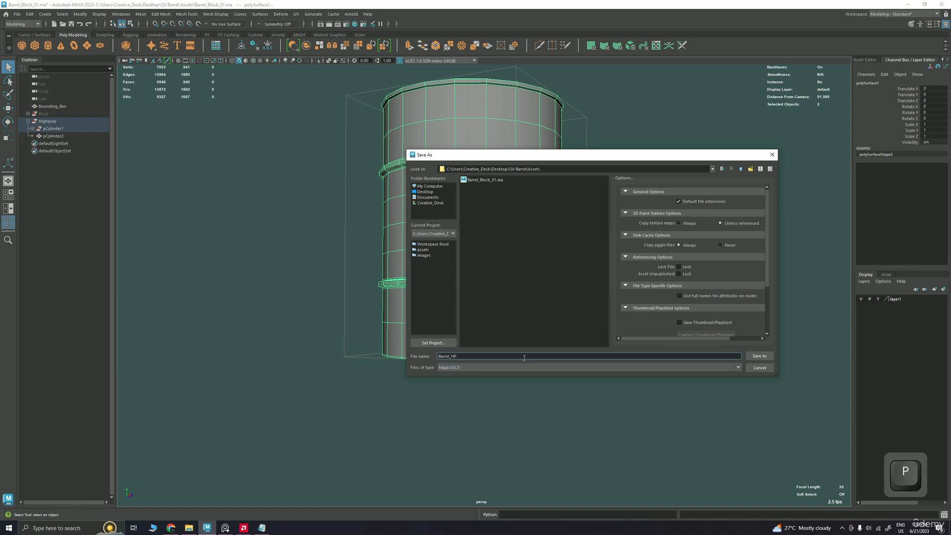
text(01)
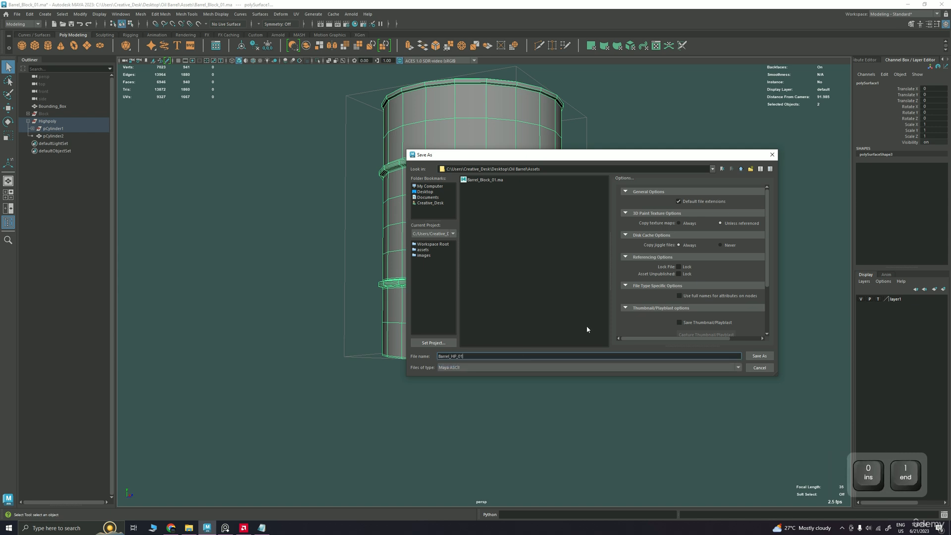
click(759, 357)
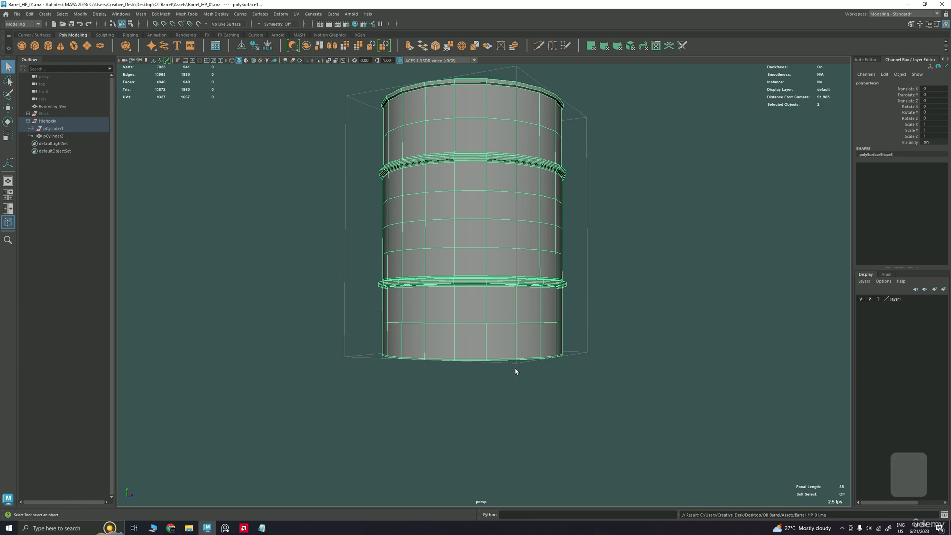
- Bevel the edge loop where the barrel's top rim meets the body, with chamfer off
alt+drag(514, 370, 497, 303)
alt+drag(500, 236, 478, 250)
scroll(462, 262, up, 4)
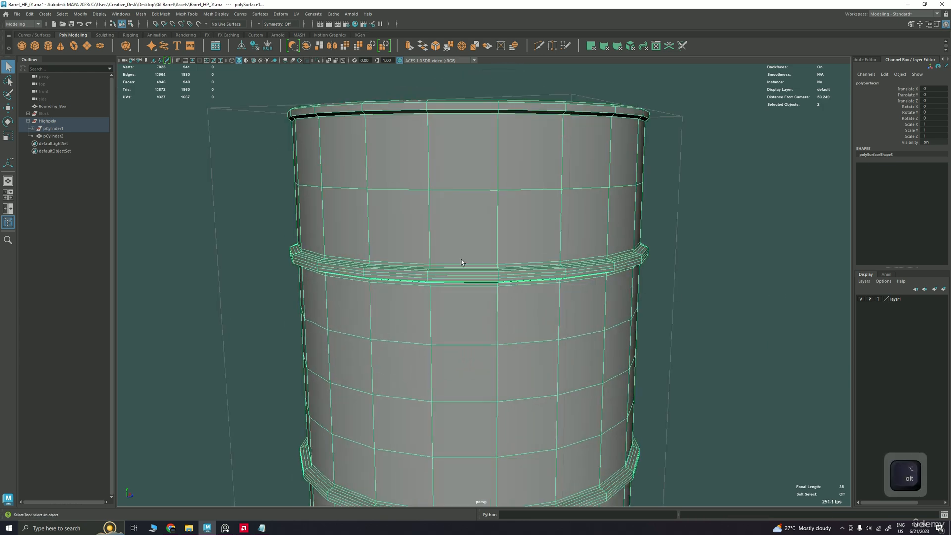
alt+drag(461, 190, 435, 322)
scroll(410, 374, up, 5)
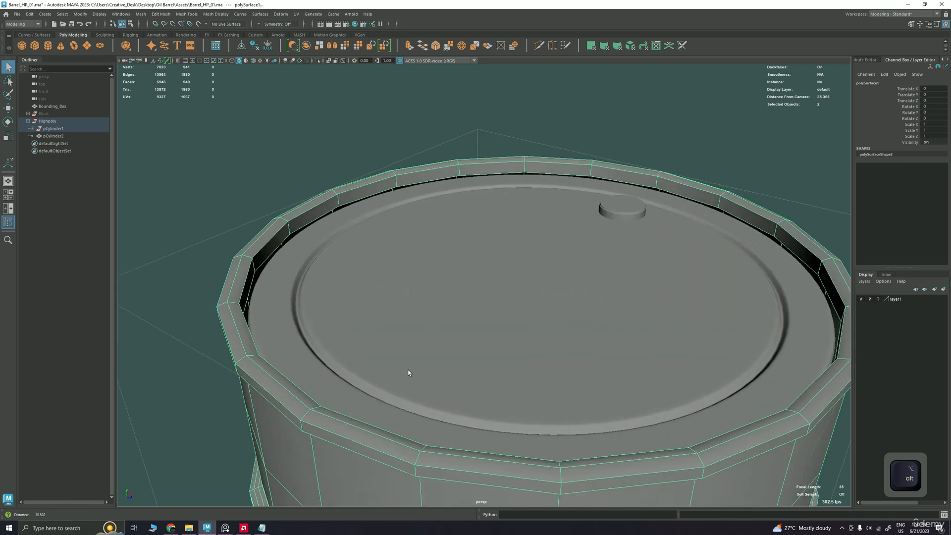
key(F10)
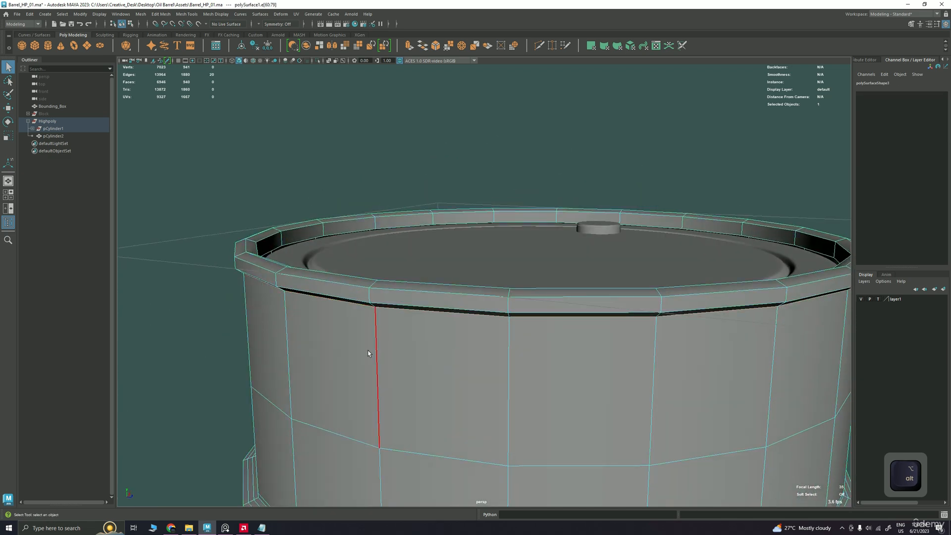
alt+drag(368, 353, 334, 325)
click(334, 325)
key(ctrl+b)
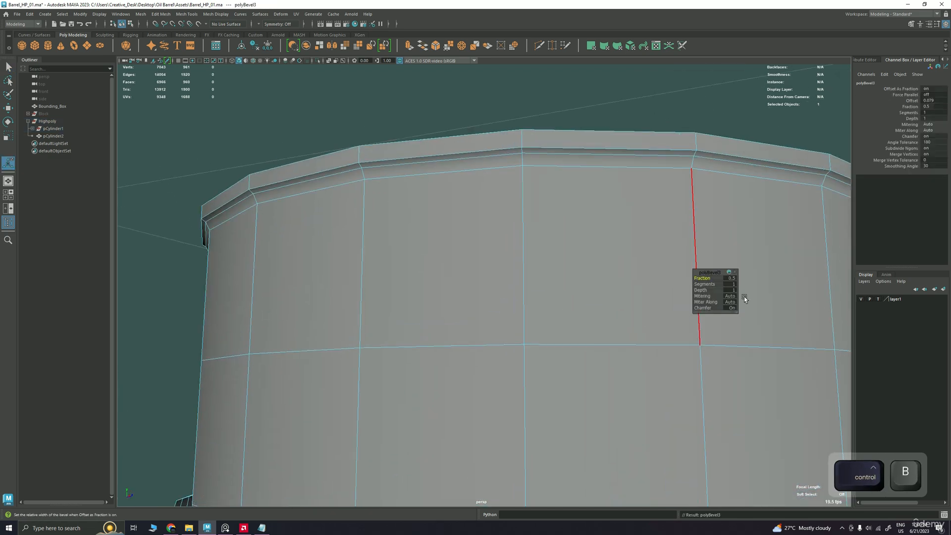
click(702, 308)
ctrl+drag(701, 278, 358, 249)
- Bevel the outer edge loops of the top rim with chamfer off
click(366, 270)
double_click(366, 270)
key(ctrl+b)
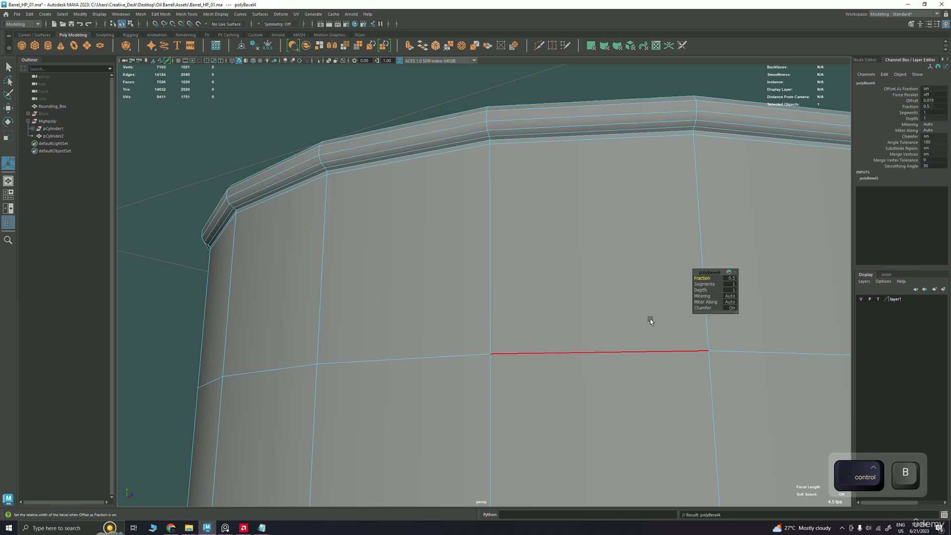
click(702, 308)
alt+middle_drag(632, 248, 624, 336)
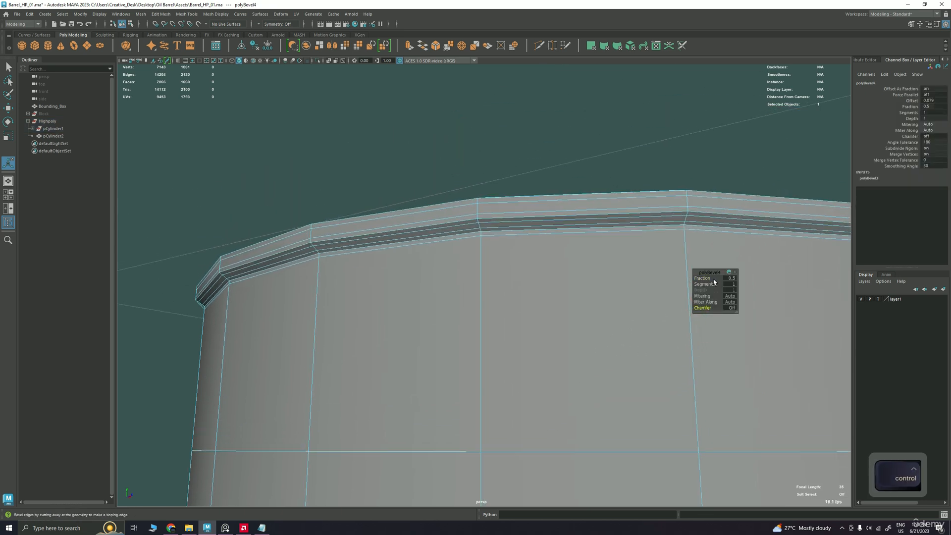
ctrl+drag(701, 277, 706, 278)
- Bevel the inner upper edge loop of the top rim with fraction 0.47 and chamfer off
alt+drag(588, 257, 543, 358)
alt+right_drag(543, 358, 562, 401)
alt+middle_drag(563, 401, 533, 309)
key(q)
click(533, 309)
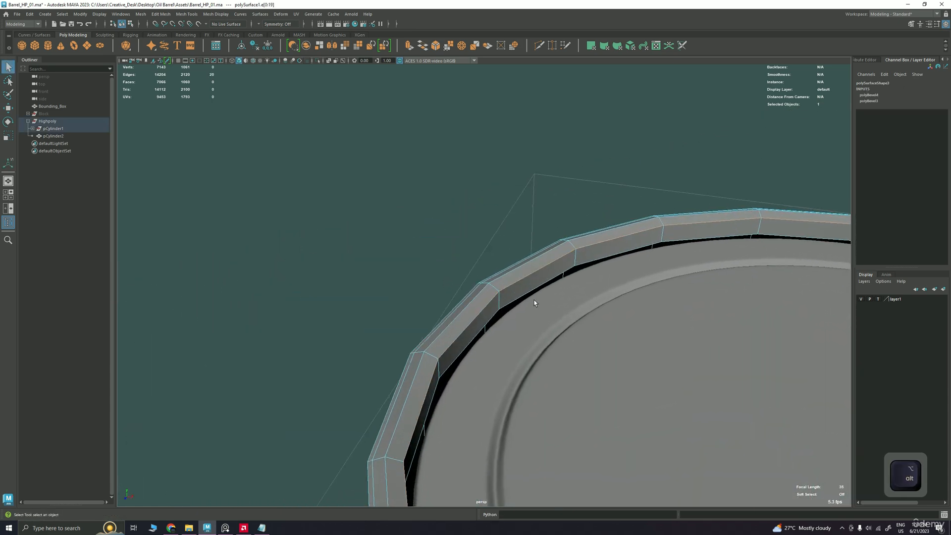
key(ctrl+b)
click(702, 307)
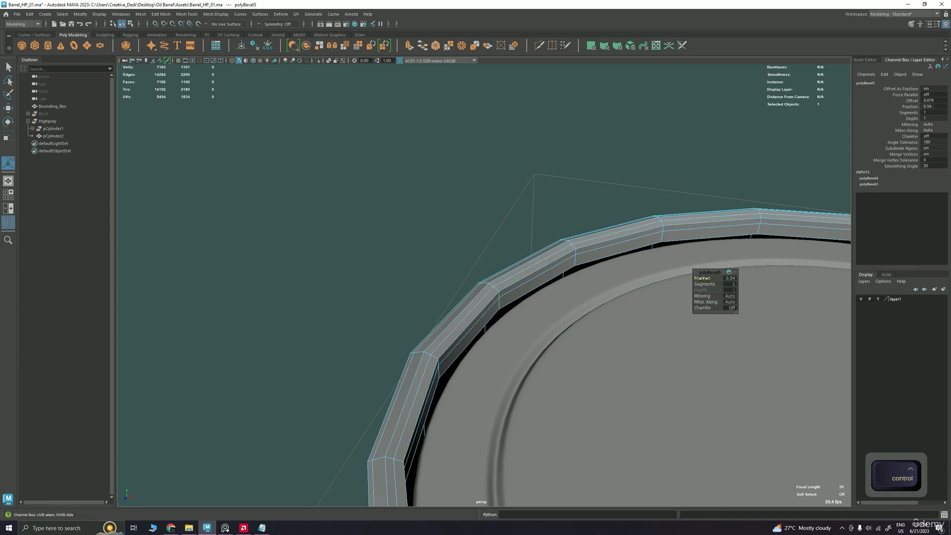
ctrl+drag(703, 278, 623, 279)
key(ctrl+z)
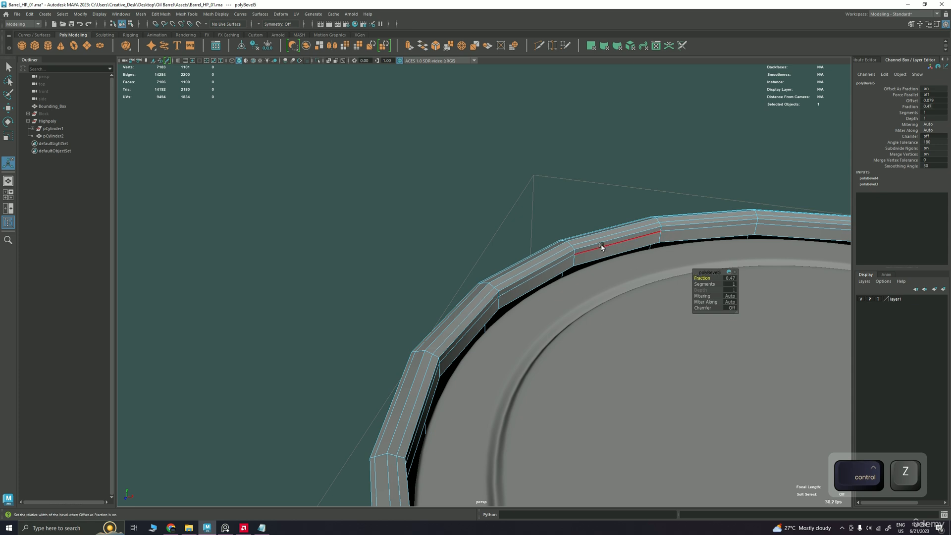
- Return the barrel body to object mode, delete its history and display it with smooth mesh preview
right_drag(601, 247, 618, 229)
alt+drag(593, 253, 530, 314)
key(alt+shift+d)
scroll(530, 314, down, 5)
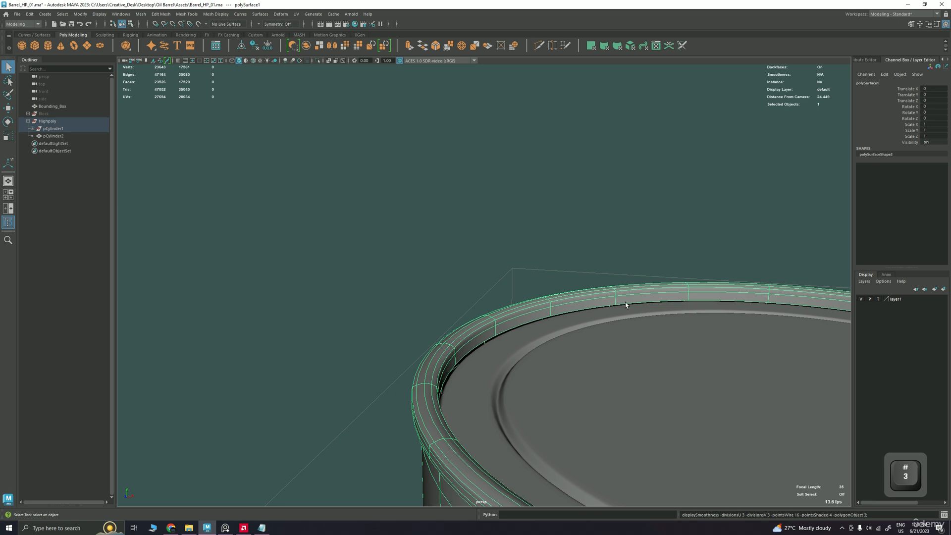
alt+drag(628, 306, 316, 221)
click(389, 278)
scroll(501, 346, up, 5)
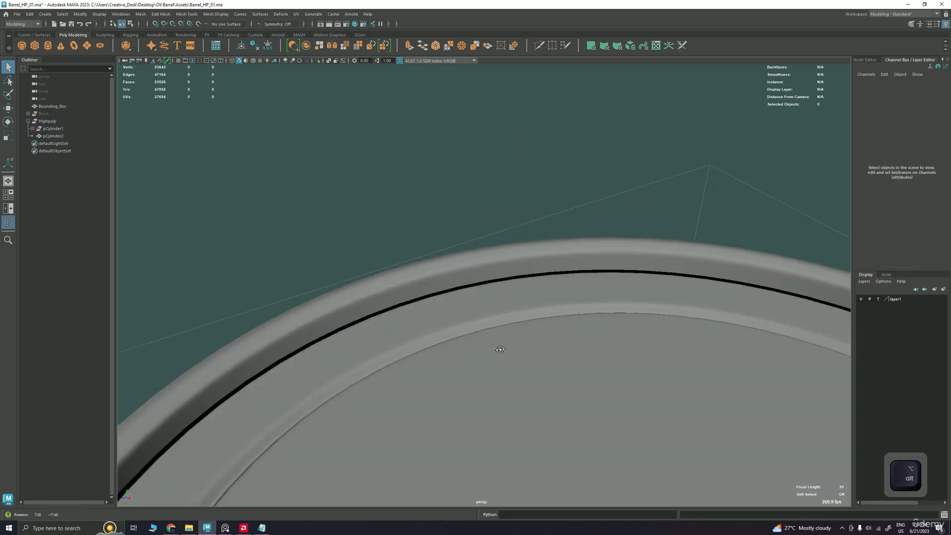
- Scale the lid uniformly to 1.01 to close the gap between it and the top rim
alt+drag(500, 346, 447, 342)
click(438, 353)
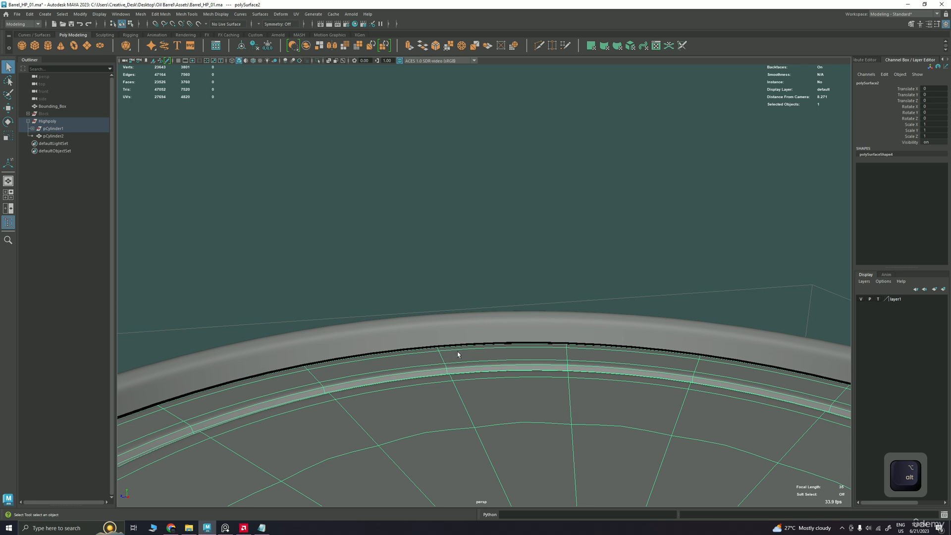
alt+drag(453, 335, 515, 363)
alt+right_drag(516, 363, 490, 318)
alt+drag(490, 318, 380, 332)
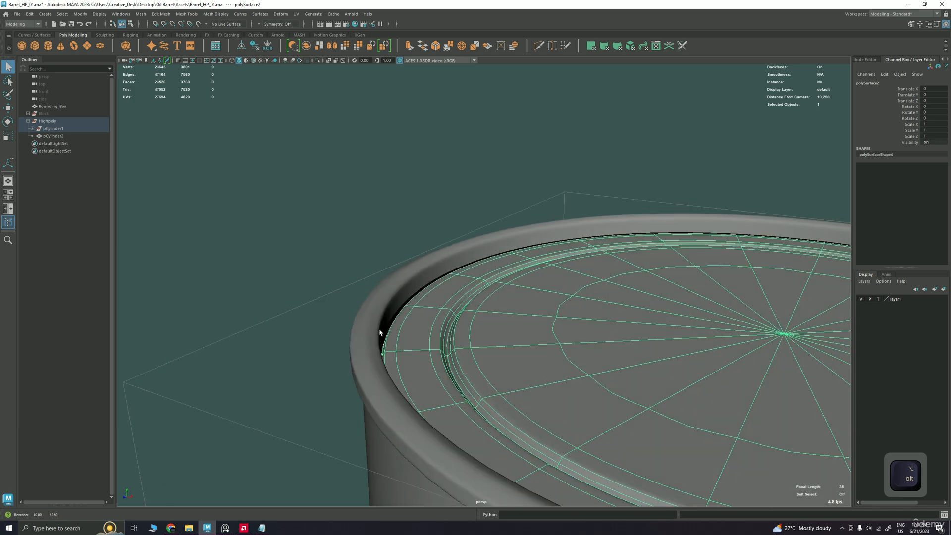
alt+right_drag(525, 351, 692, 358)
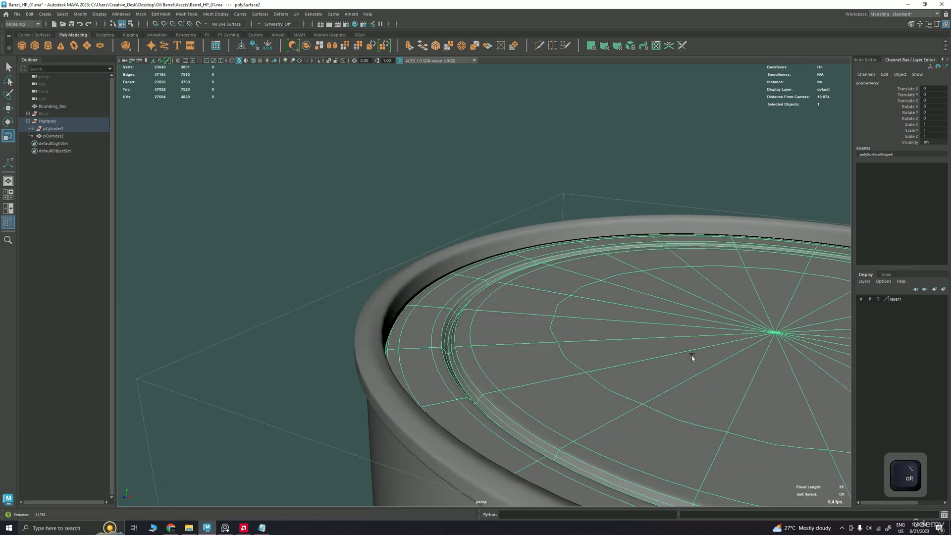
alt+middle_drag(692, 358, 557, 337)
key(r)
key(w)
alt+right_drag(622, 326, 495, 347)
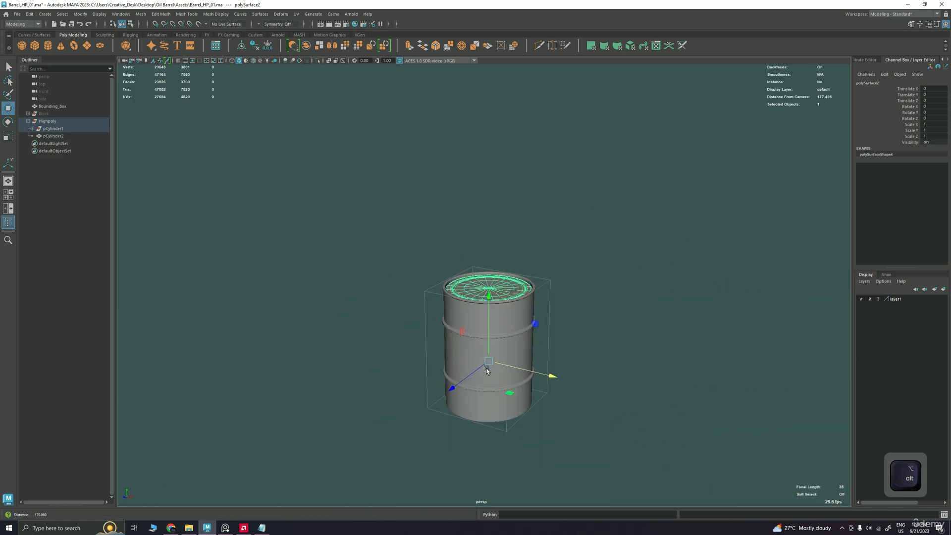
mouse_move(495, 347)
alt+mouse_down()
mouse_move(518, 334)
mouse_move(501, 358)
alt+mouse_up()
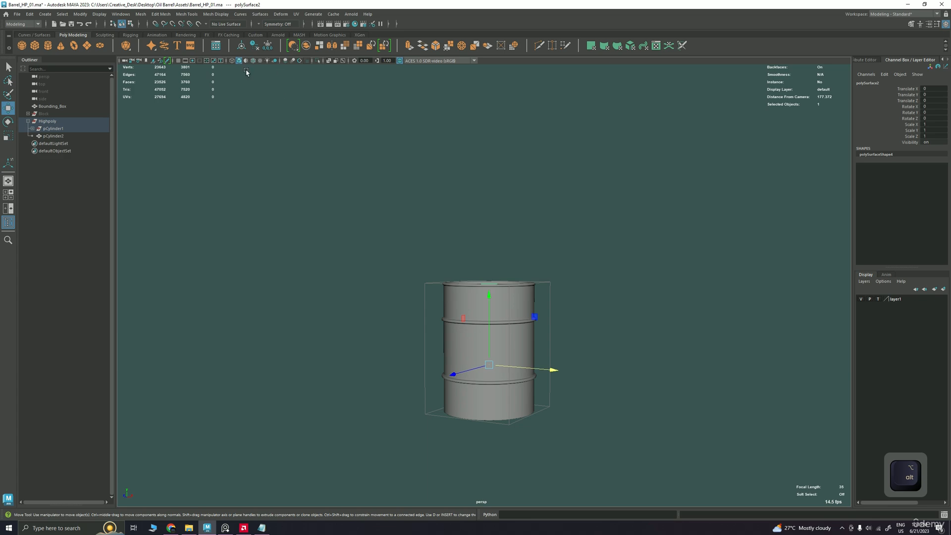
click(241, 49)
alt+drag(496, 347, 516, 272)
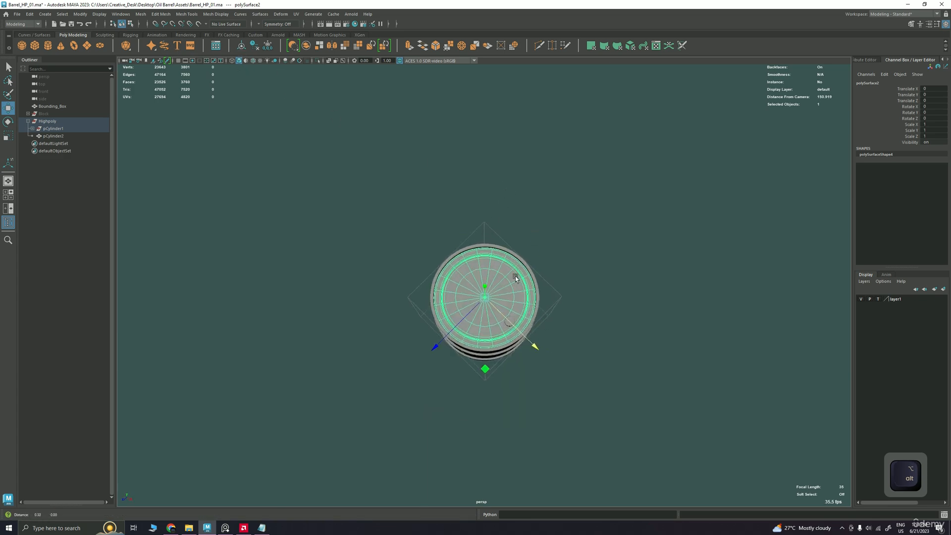
alt+right_drag(516, 272, 509, 371)
alt+drag(510, 371, 484, 309)
key(r)
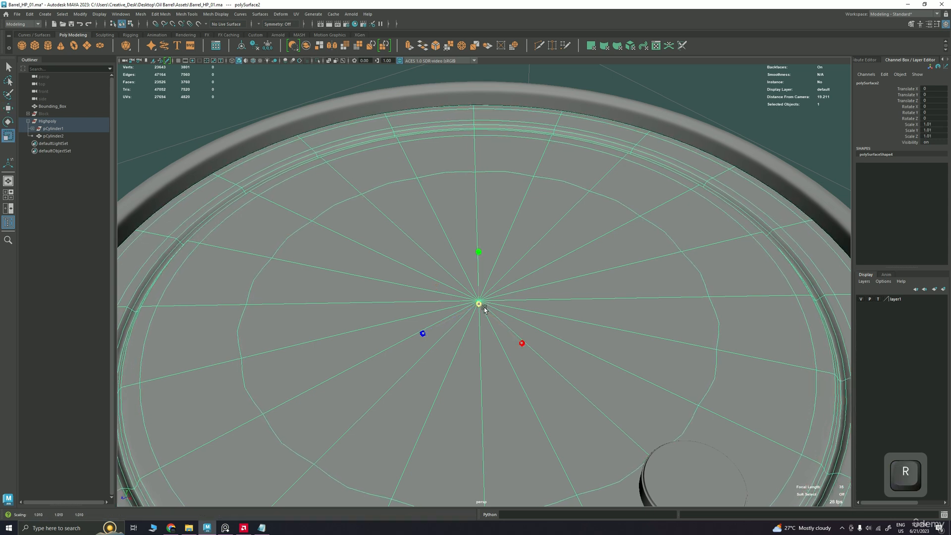
alt+right_drag(484, 307, 761, 294)
click(782, 299)
- Select all parts of the barrel and assign a new Blinn material to them
alt+drag(781, 299, 530, 331)
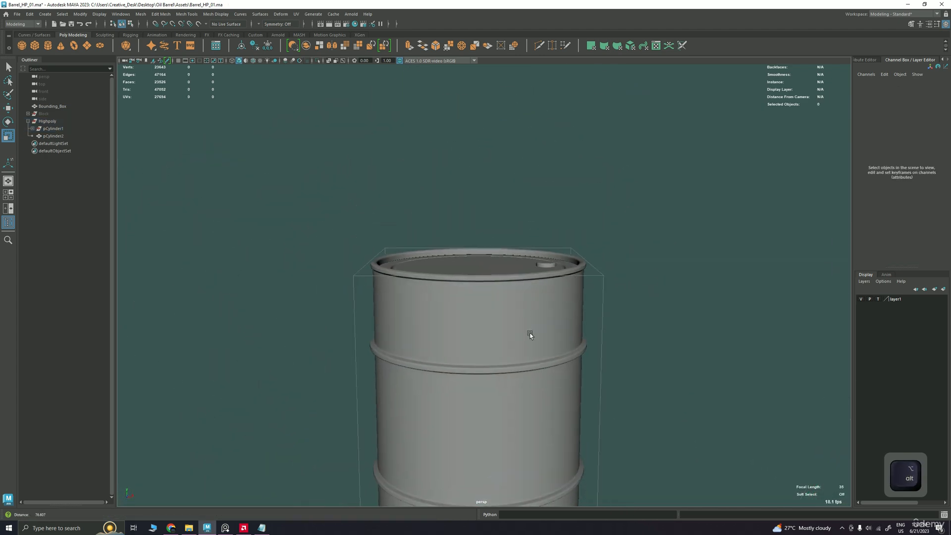
alt+right_drag(530, 332, 537, 235)
key(q)
right_drag(537, 236, 327, 248)
alt+middle_drag(488, 287, 489, 263)
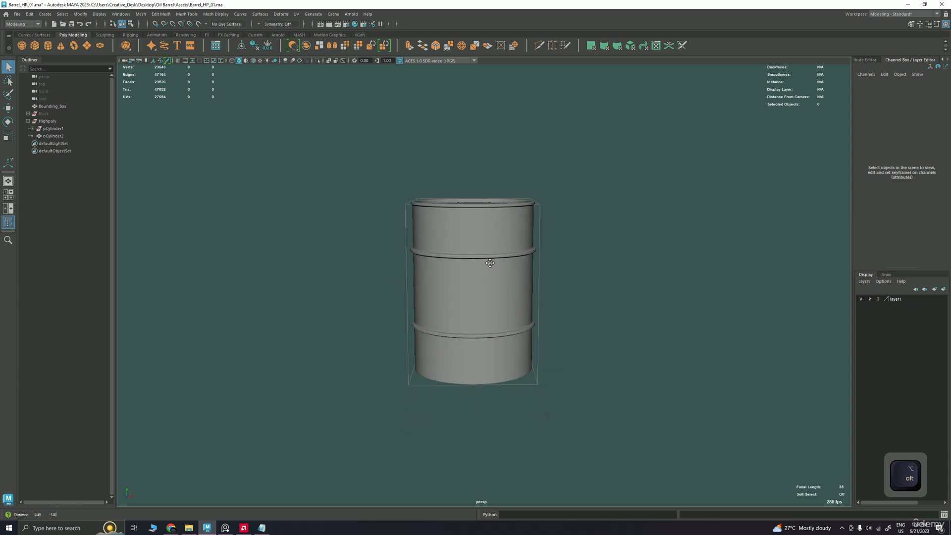
alt+right_drag(489, 250, 441, 262)
alt+drag(440, 262, 420, 264)
drag(381, 140, 583, 410)
alt+right_drag(583, 410, 614, 446)
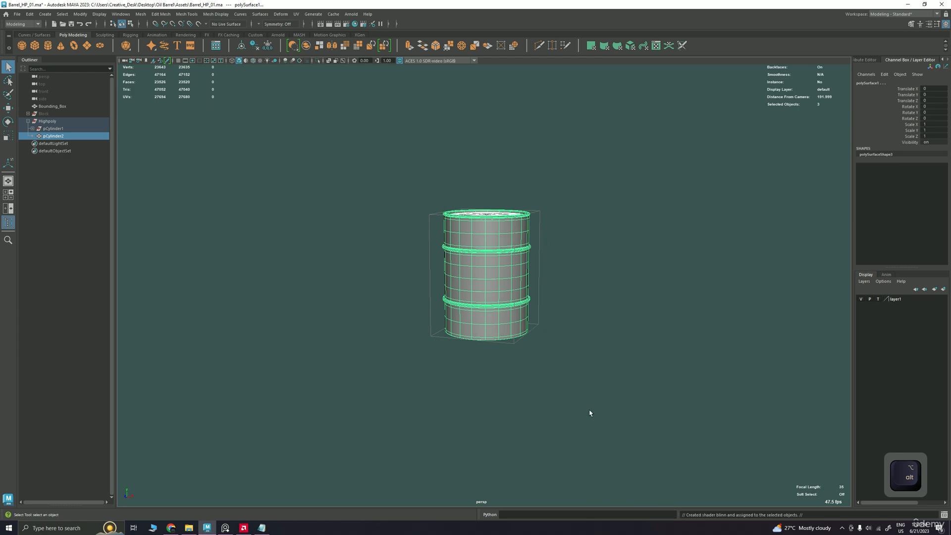
click(533, 329)
- Select the barrel body and turn off its smooth mesh preview to expose the top rim's base edges
alt+right_drag(532, 329, 560, 316)
alt+middle_drag(558, 276, 561, 341)
alt+right_drag(404, 309, 530, 333)
mouse_move(253, 293)
alt+right_down()
mouse_move(306, 304)
mouse_move(270, 288)
alt+right_up()
click(270, 288)
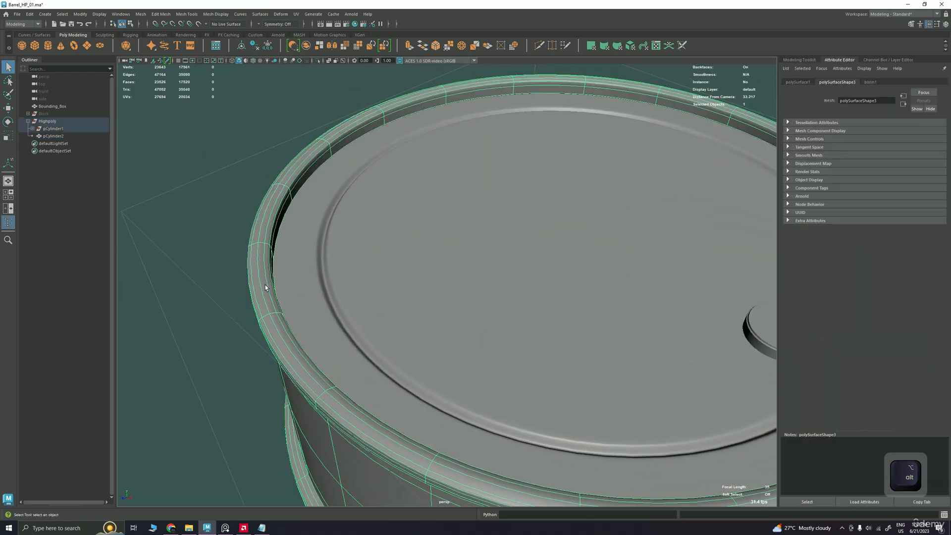
key(1)
alt+drag(283, 329, 297, 376)
alt+middle_drag(297, 376, 326, 433)
alt+drag(308, 300, 308, 323)
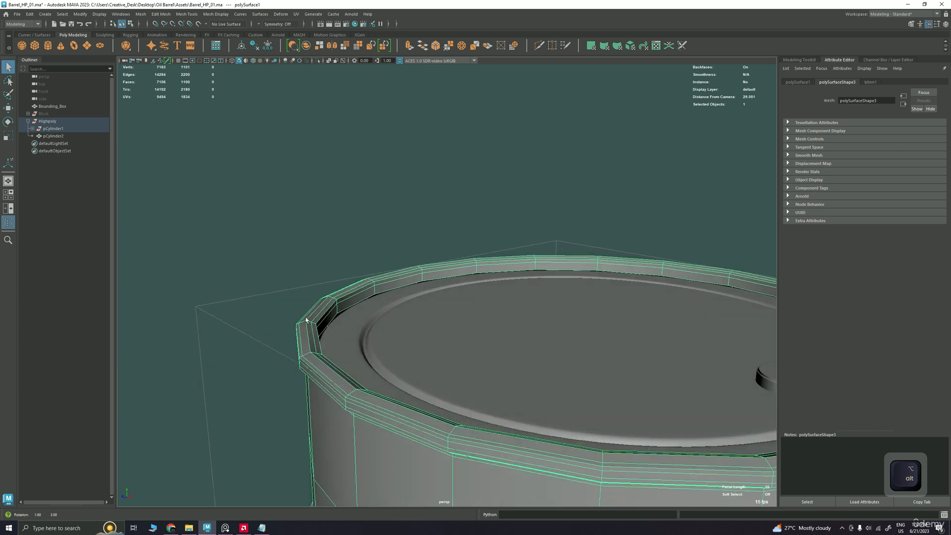
- Apply Edit Edge Flow to the two edge loops running around the upper side of the top rim
mouse_move(307, 323)
alt+right_down()
mouse_move(321, 323)
mouse_move(300, 308)
alt+right_up()
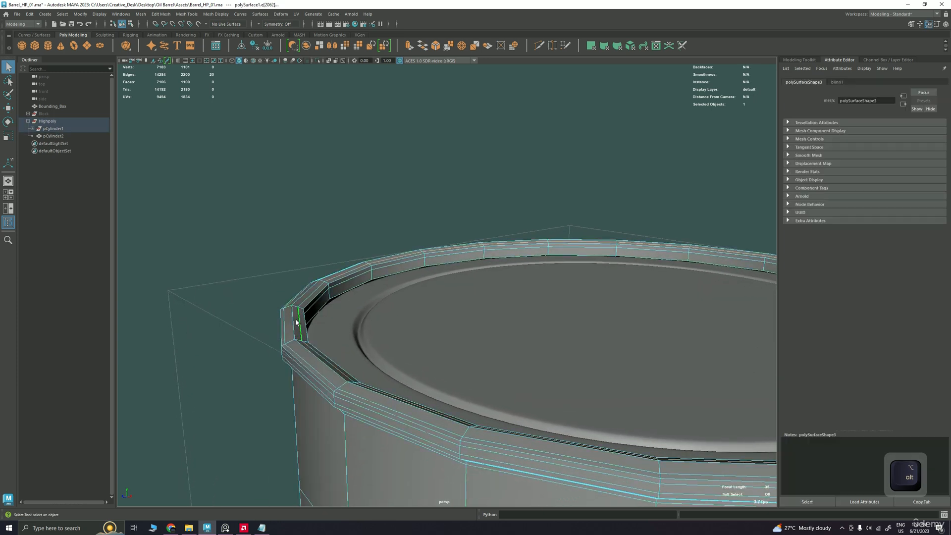
shift+double_click(285, 326)
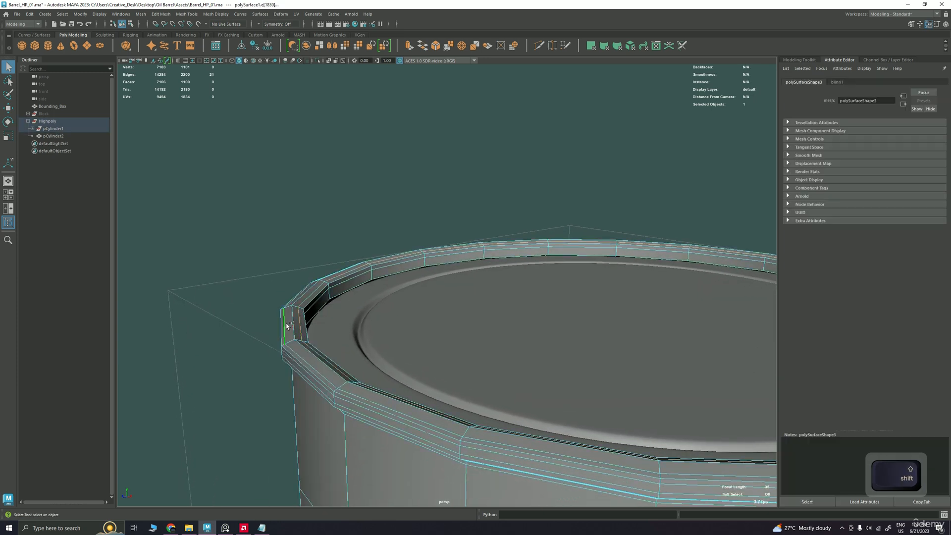
shift+right_click(280, 236)
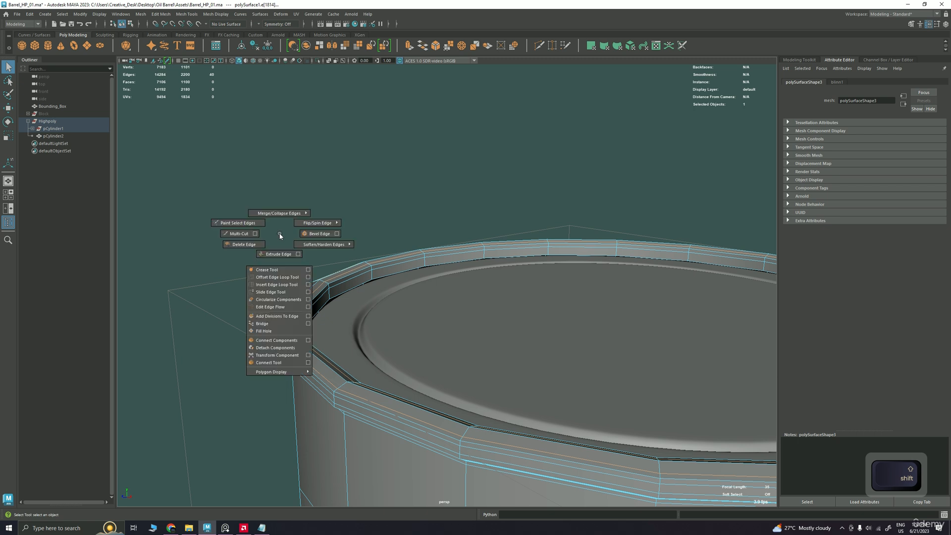
click(271, 307)
alt+drag(292, 341, 310, 312)
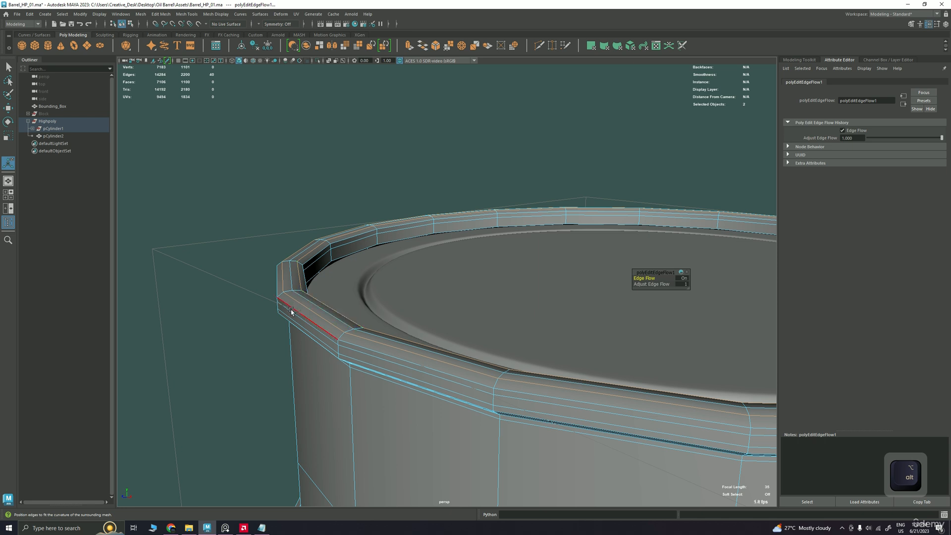
mouse_move(305, 295)
alt+mouse_down()
mouse_move(309, 303)
mouse_move(327, 280)
mouse_move(301, 268)
mouse_move(363, 378)
mouse_move(347, 333)
mouse_move(294, 282)
alt+mouse_up()
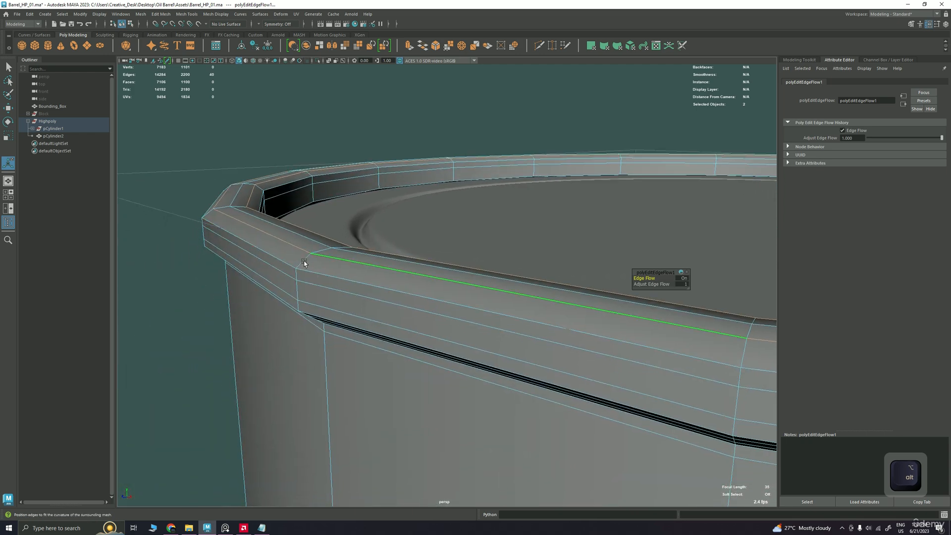
- Finish the top rim edge loops and return the barrel body to object mode with smooth mesh preview
double_click(294, 267)
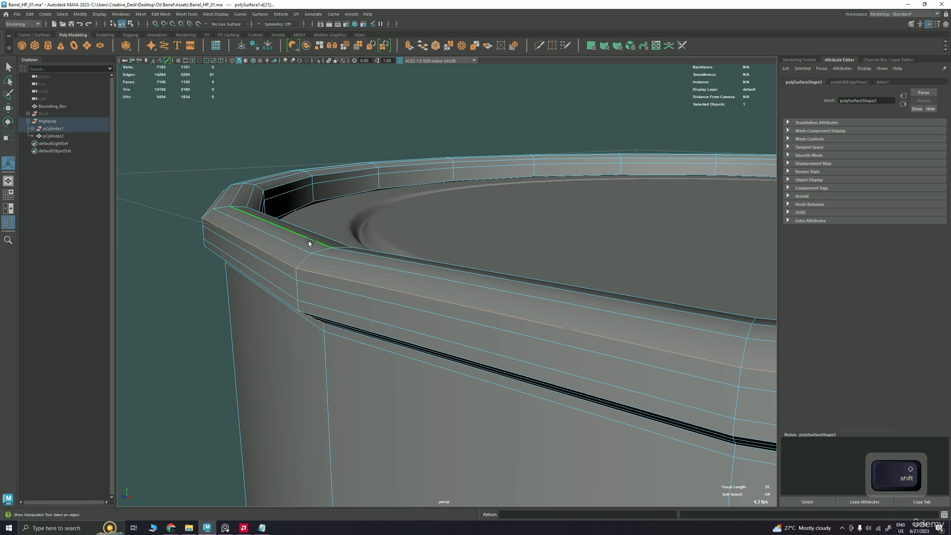
alt+drag(309, 240, 573, 284)
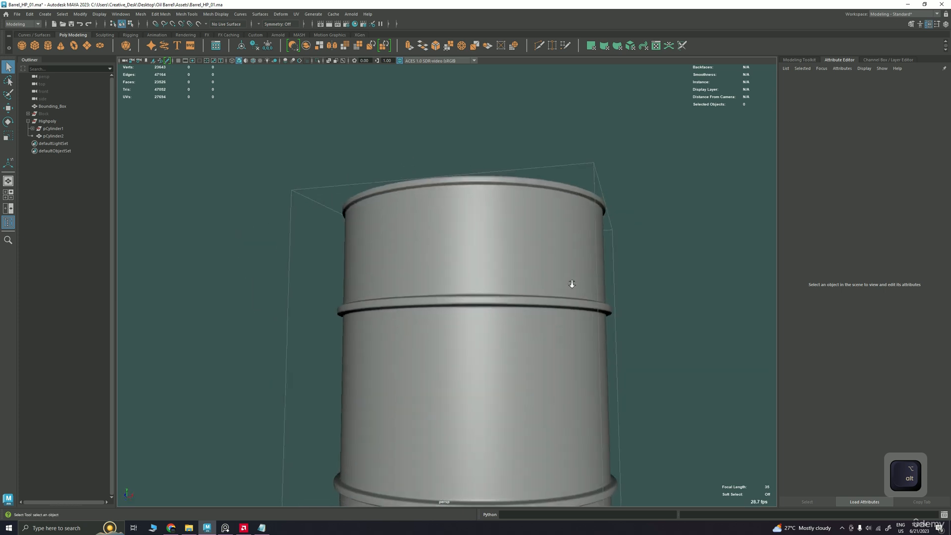
alt+right_drag(572, 284, 486, 351)
alt+drag(487, 351, 534, 294)
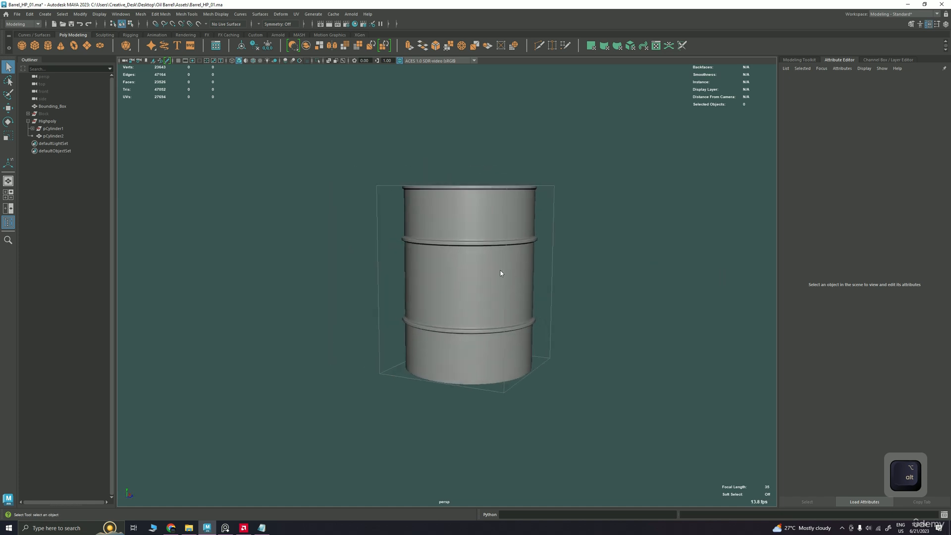
- Try to push a single vertex on the barrel's middle section inward with the Move tool
right_drag(502, 275, 480, 278)
alt+drag(491, 291, 540, 313)
click(501, 291)
key(w)
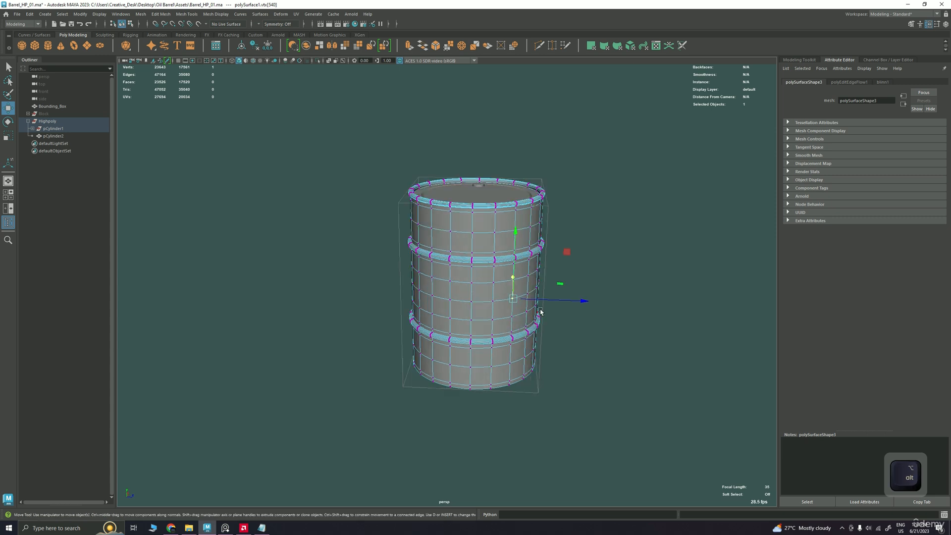
ctrl+shift+right_drag(583, 309, 599, 318)
ctrl+shift+middle_drag(553, 322, 549, 319)
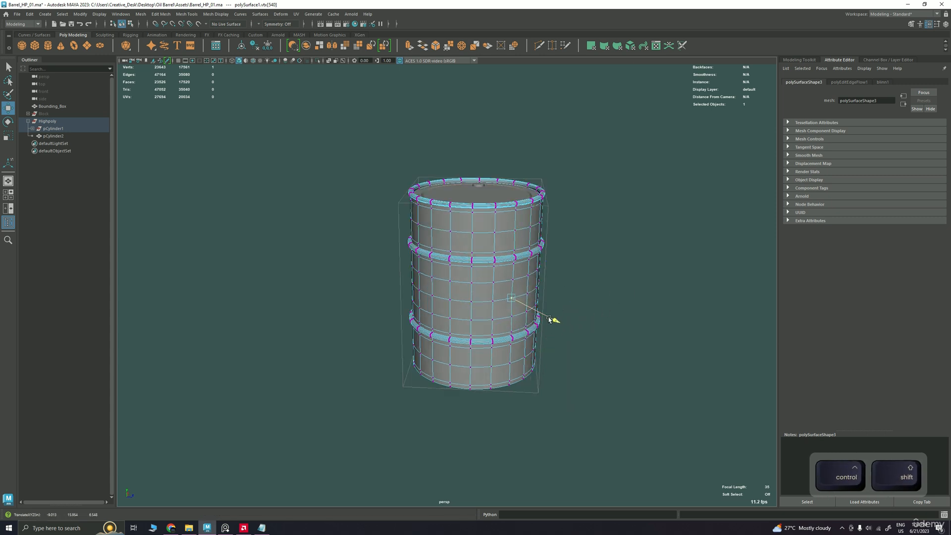
drag(542, 316, 541, 316)
- Undo the vertex move on the barrel's middle section
key(q)
right_drag(518, 272, 544, 260)
click(570, 295)
alt+drag(573, 298, 483, 311)
key(ctrl+z)
key(ctrl+z)
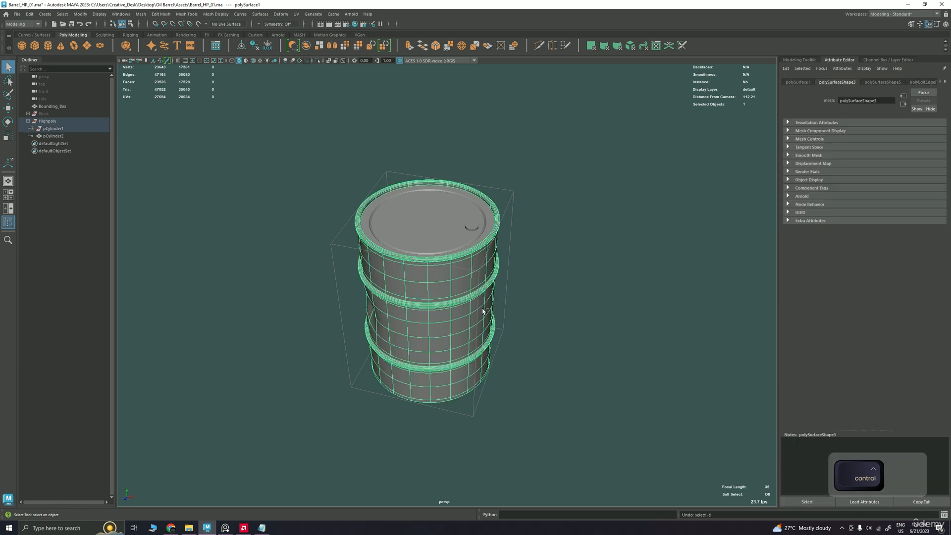
alt+drag(448, 337, 447, 285)
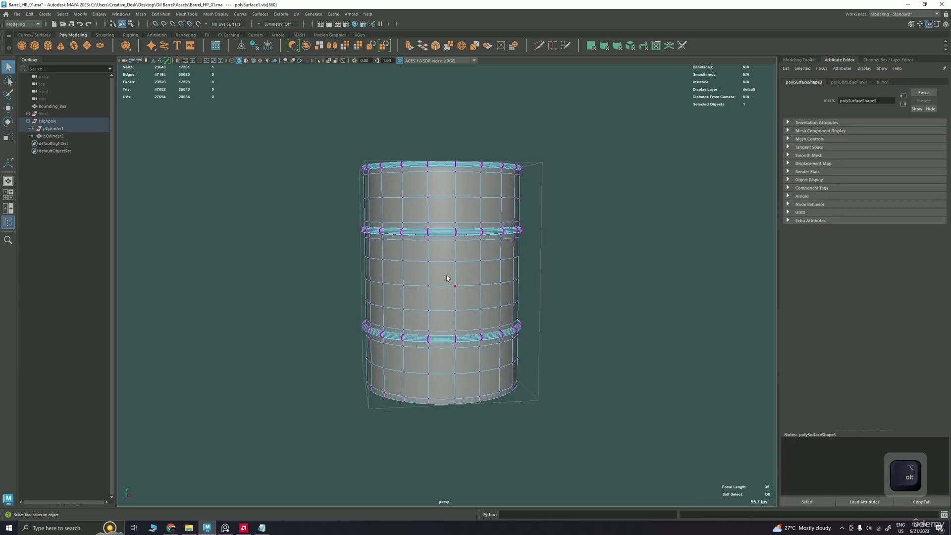
- Select a vertex halfway up the middle section and change the Move tool's axis orientation so one handle points straight out from the surface
key(q)
right_drag(448, 280, 460, 276)
alt+drag(461, 278, 450, 277)
right_drag(450, 278, 425, 276)
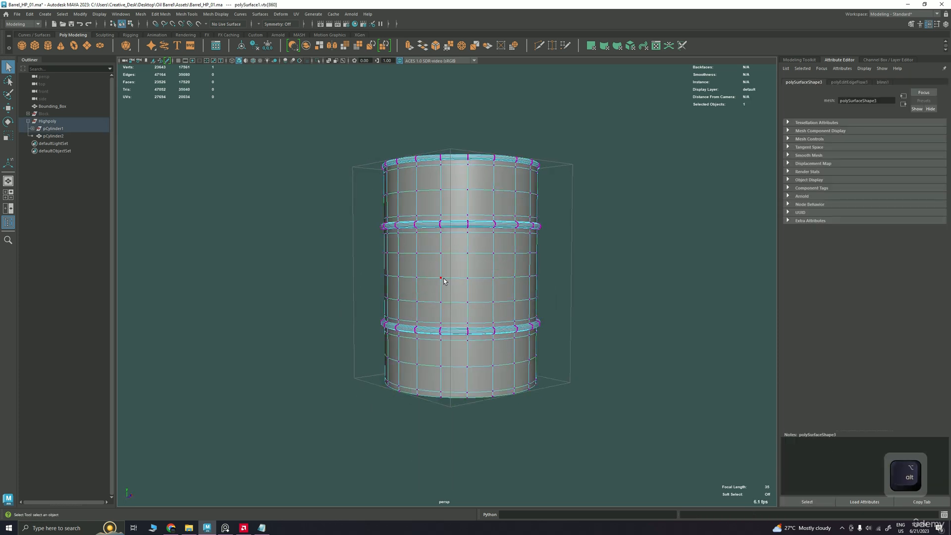
click(443, 279)
key(w)
alt+drag(492, 295, 525, 297)
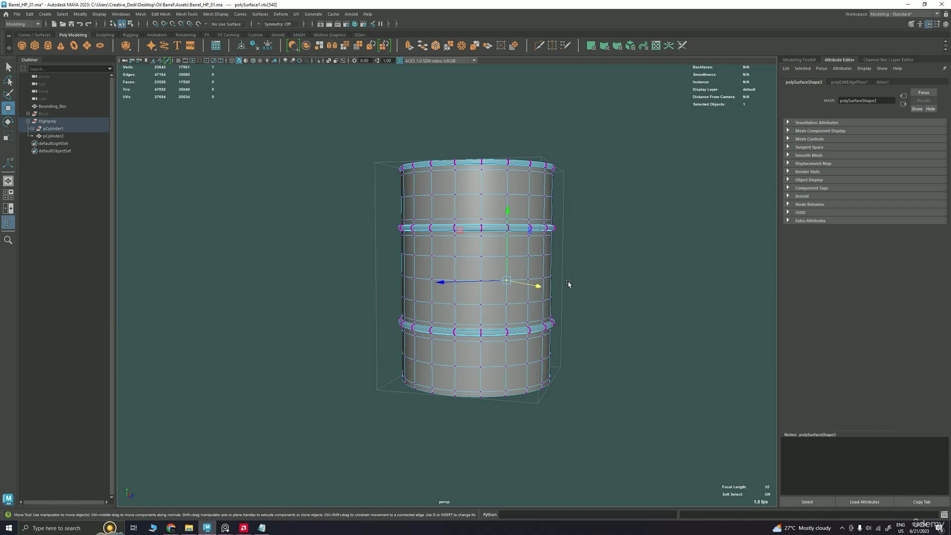
alt+drag(570, 283, 576, 313)
ctrl+shift+right_drag(622, 302, 550, 301)
alt+drag(556, 322, 554, 258)
click(576, 308)
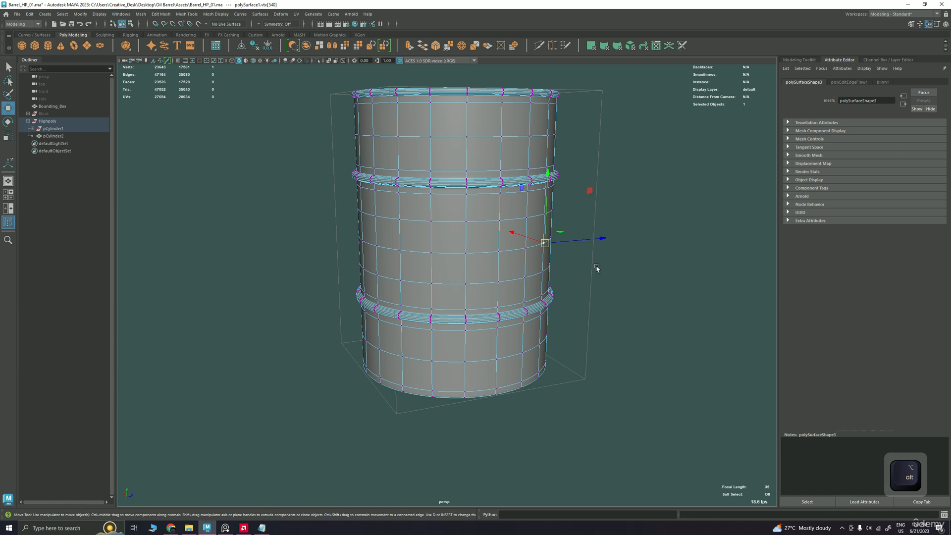
key(ctrl)
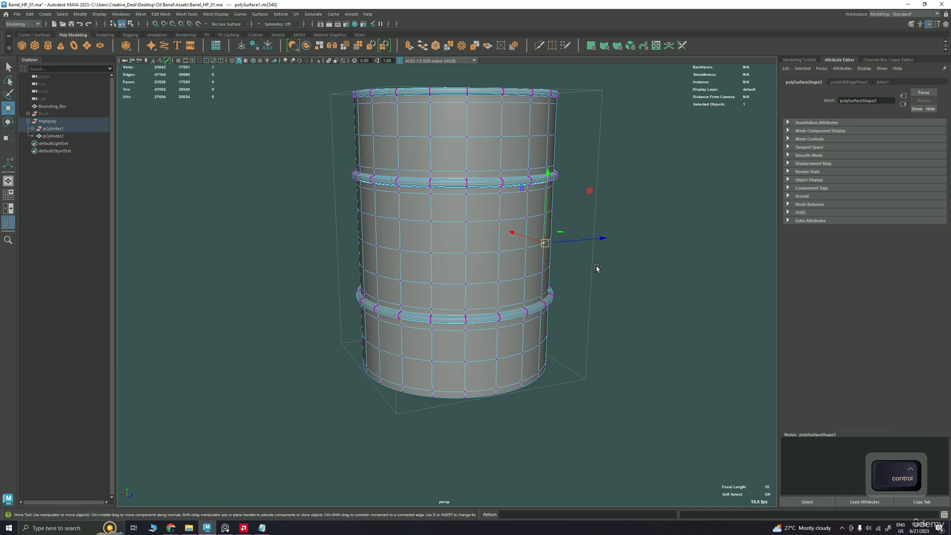
ctrl+right_drag(597, 269, 598, 267)
key(shift)
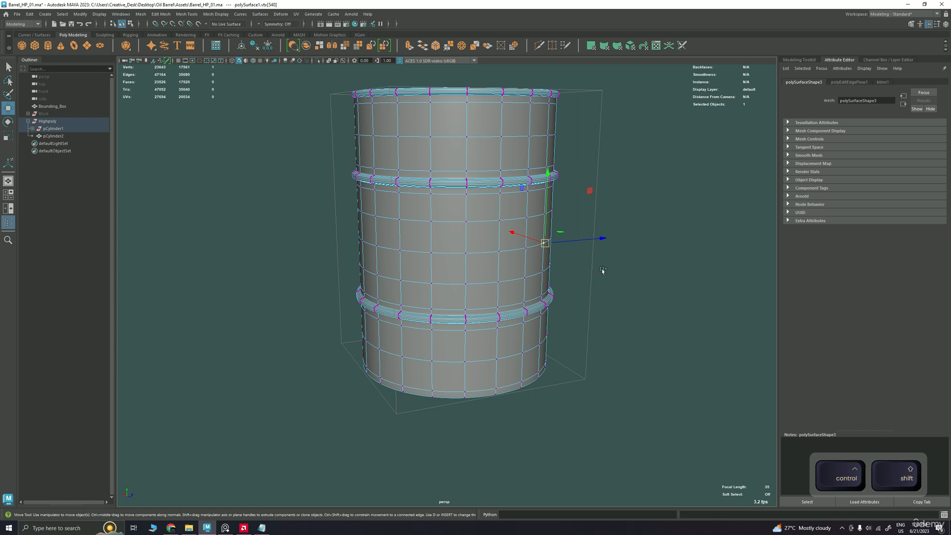
mouse_move(597, 269)
ctrl+shift+right_down()
mouse_move(637, 262)
mouse_move(613, 264)
ctrl+shift+right_up()
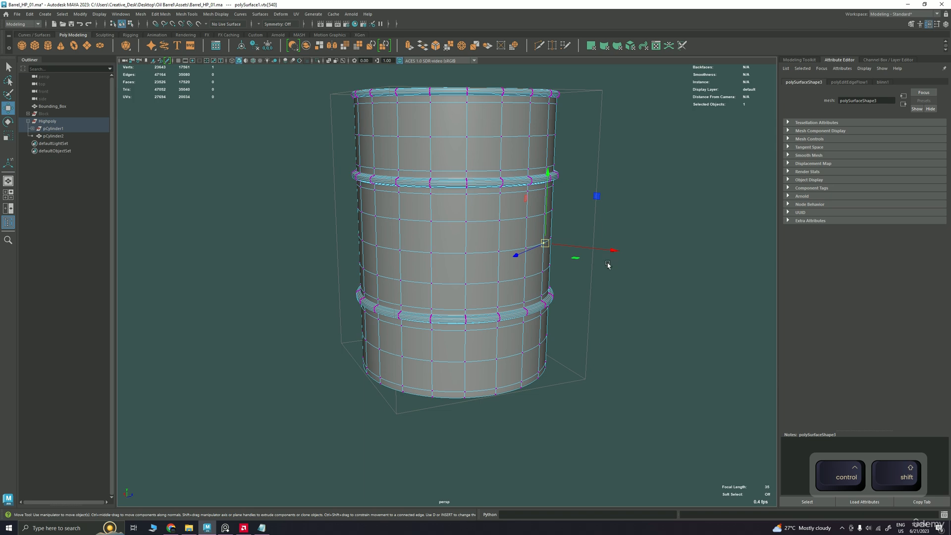
- Push the selected middle-section vertex inward along its outward axis to form a dent, and return the barrel to object mode
alt+drag(608, 265, 586, 256)
alt+right_drag(536, 243, 551, 239)
alt+middle_drag(551, 240, 509, 265)
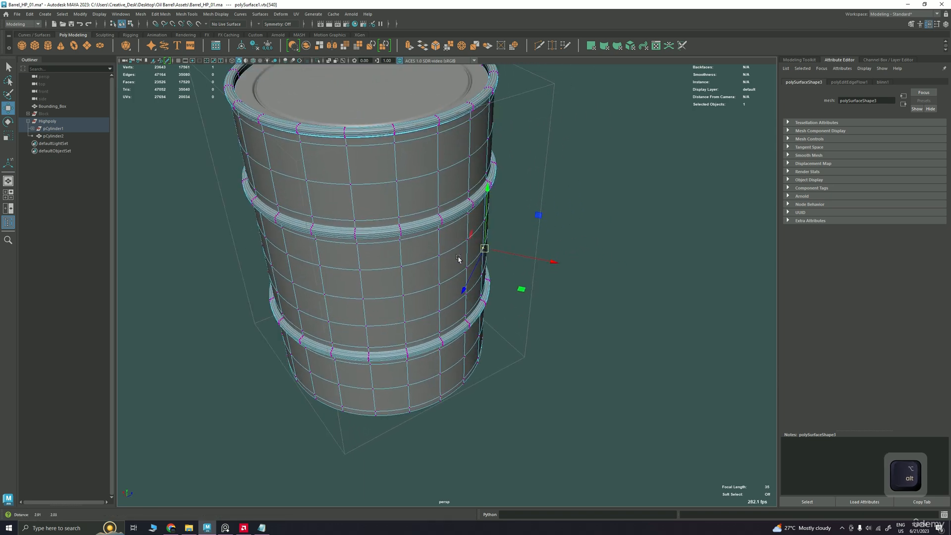
alt+right_drag(461, 259, 510, 289)
alt+middle_drag(510, 289, 511, 301)
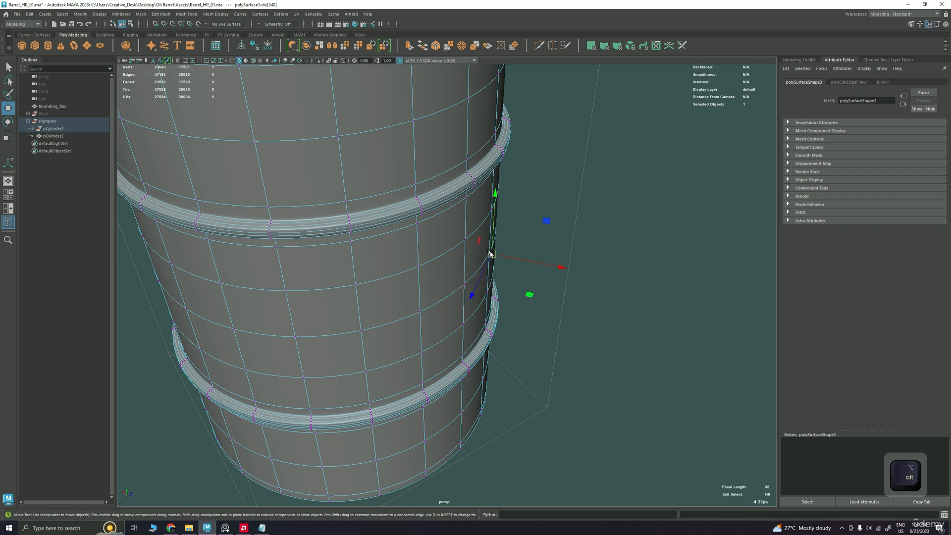
alt+right_drag(563, 272, 532, 257)
drag(536, 255, 530, 255)
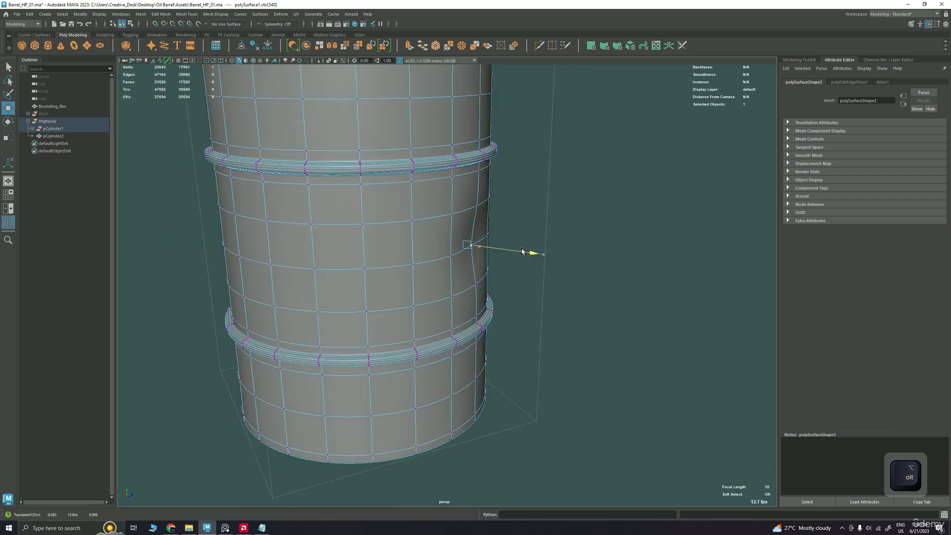
key(q)
right_drag(467, 216, 523, 202)
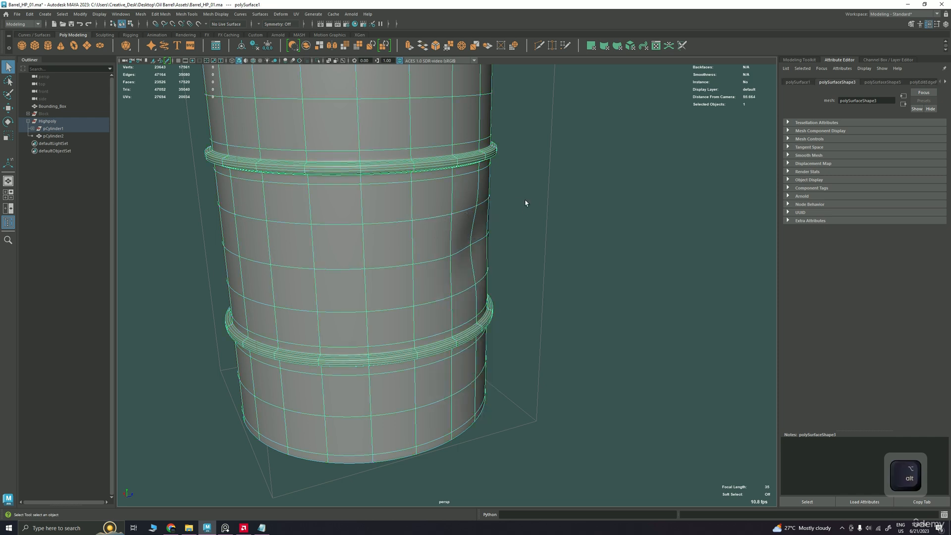
click(569, 218)
alt+right_drag(594, 257, 538, 259)
alt+drag(478, 268, 399, 325)
- Select a vertex below the lower ring and push it inward to dent the barrel's lower section
click(400, 325)
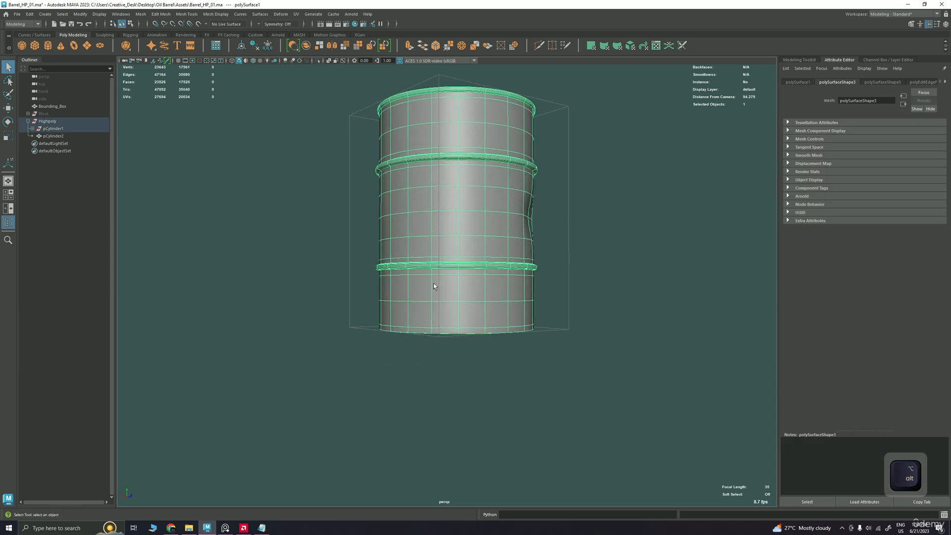
right_drag(431, 283, 416, 294)
click(414, 298)
key(w)
alt+drag(436, 282, 353, 308)
scroll(396, 293, down, 1)
alt+middle_drag(421, 284, 423, 340)
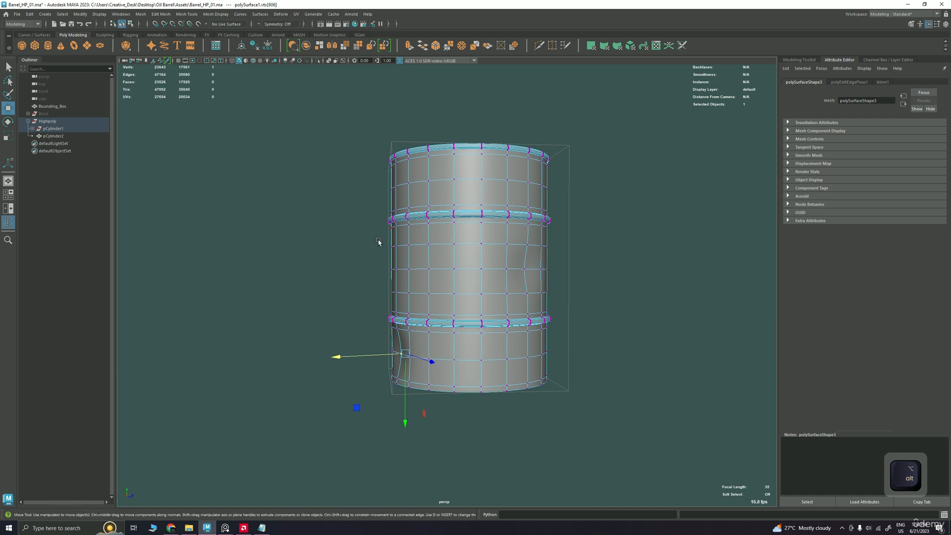
- Select three neighbouring vertices on another side of the middle section and push them inward to form a wider dent
alt+drag(340, 273, 405, 279)
click(379, 274)
shift+click(402, 275)
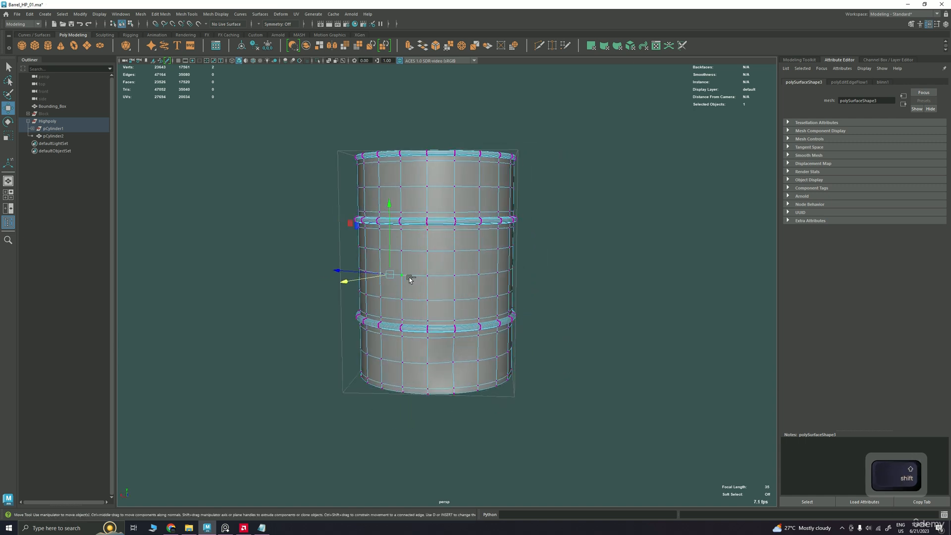
shift+click(402, 253)
alt+drag(388, 259, 331, 271)
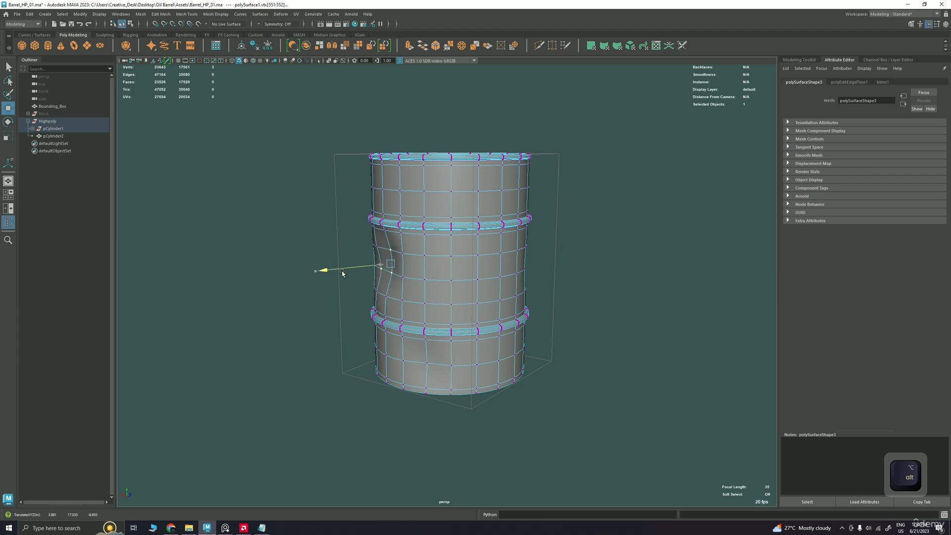
alt+drag(342, 274, 484, 278)
key(ctrl+z)
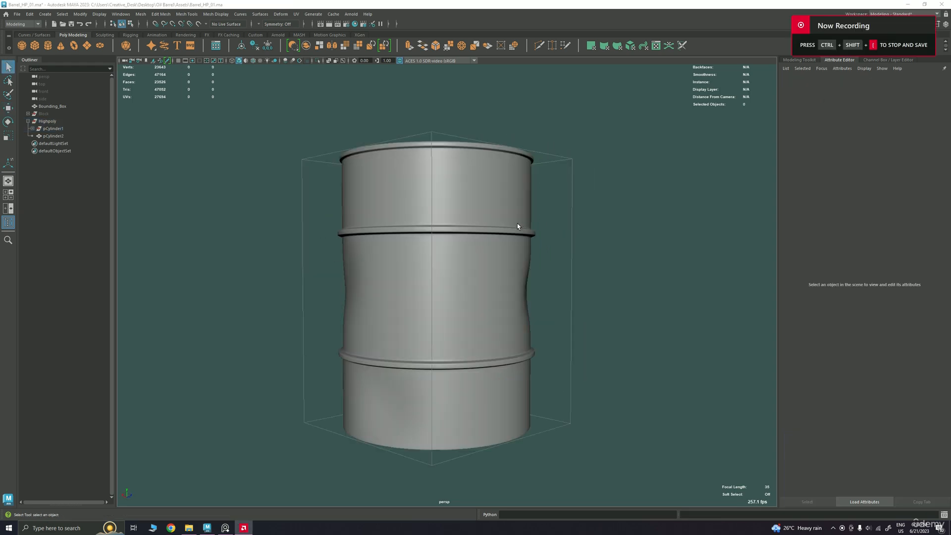
- Move one more vertex just below the lower ring slightly inward to add a shallow dent to the lower section
alt+right_drag(538, 224, 536, 228)
alt+drag(535, 227, 576, 237)
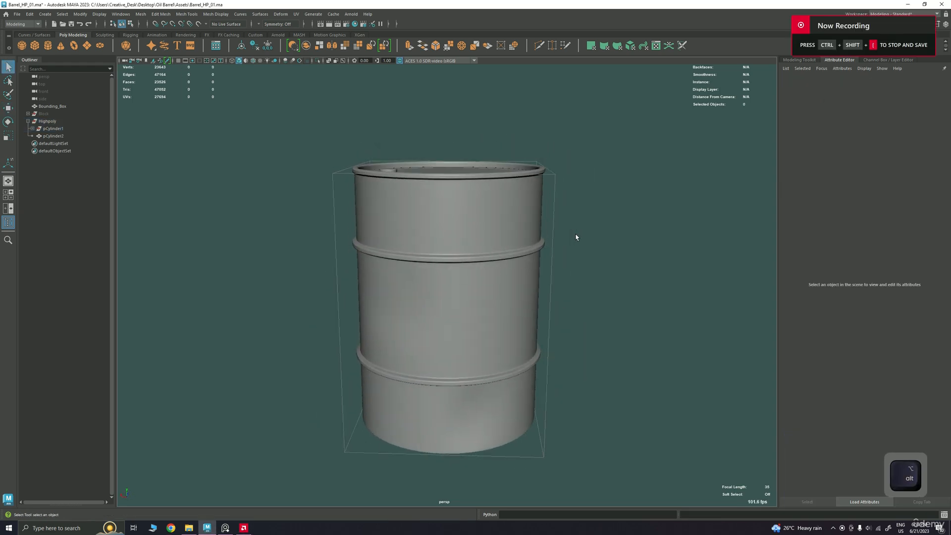
alt+drag(476, 285, 495, 265)
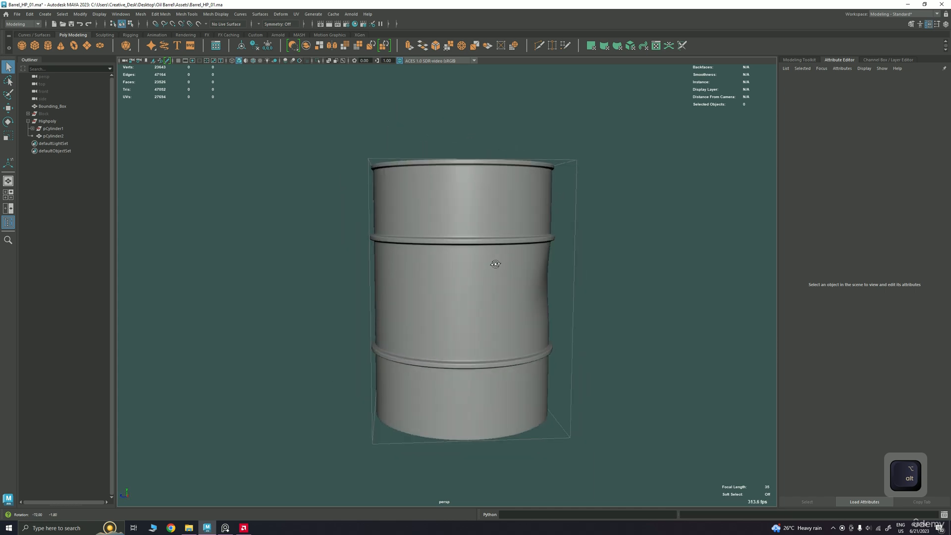
alt+middle_drag(459, 310, 455, 254)
alt+right_drag(454, 256, 433, 231)
key(ctrl+z)
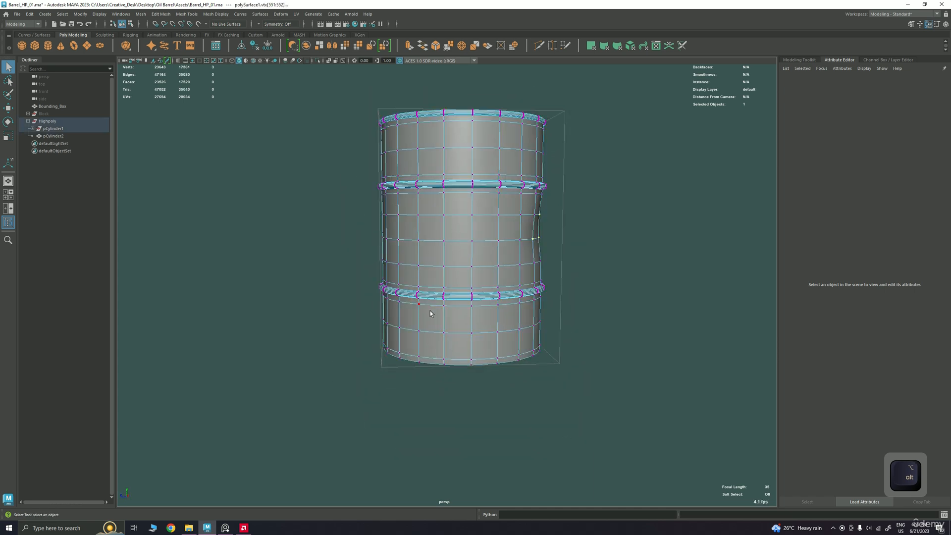
alt+drag(430, 314, 389, 333)
click(389, 317)
key(w)
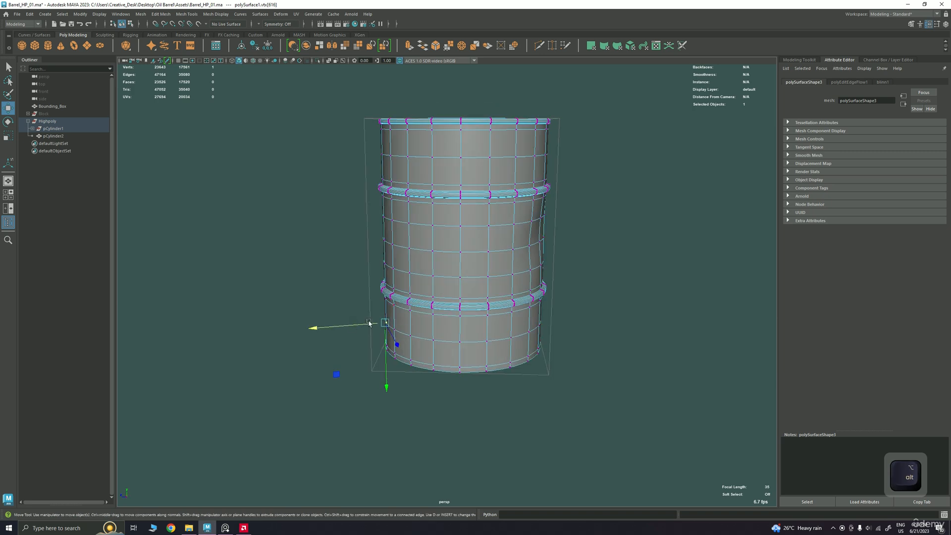
drag(326, 329, 328, 331)
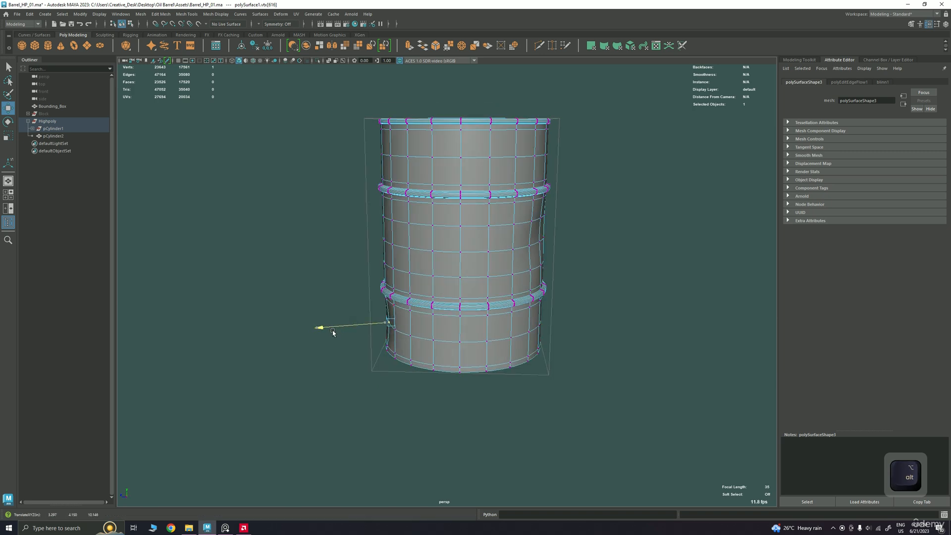
- Return the barrel body to object mode and examine the dented surface from several sides
alt+drag(330, 266, 413, 248)
key(q)
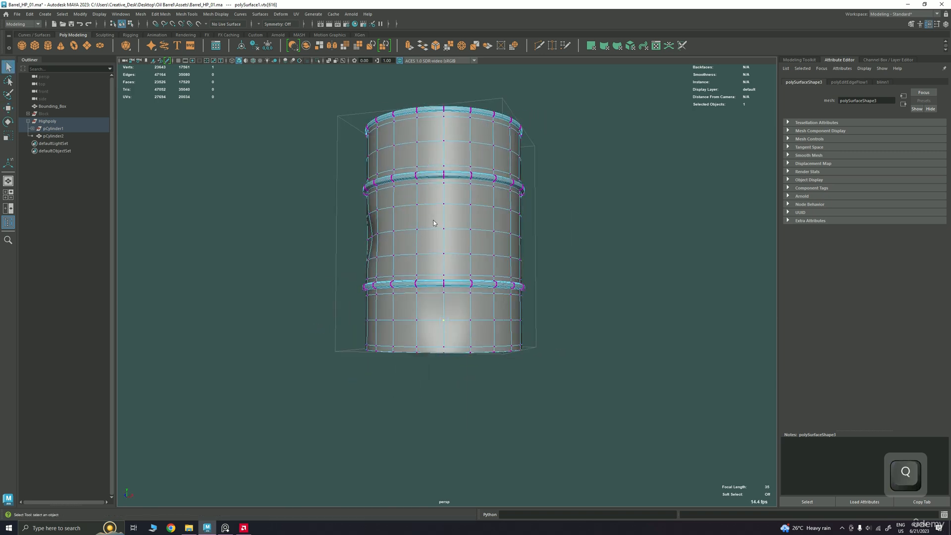
right_drag(431, 226, 476, 202)
click(533, 270)
alt+drag(533, 270, 429, 270)
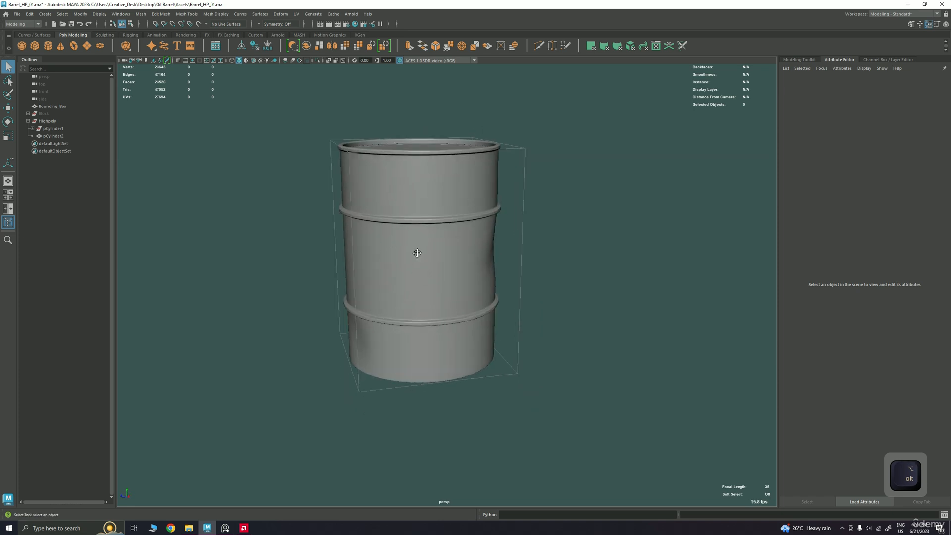
alt+right_drag(416, 252, 385, 267)
click(367, 241)
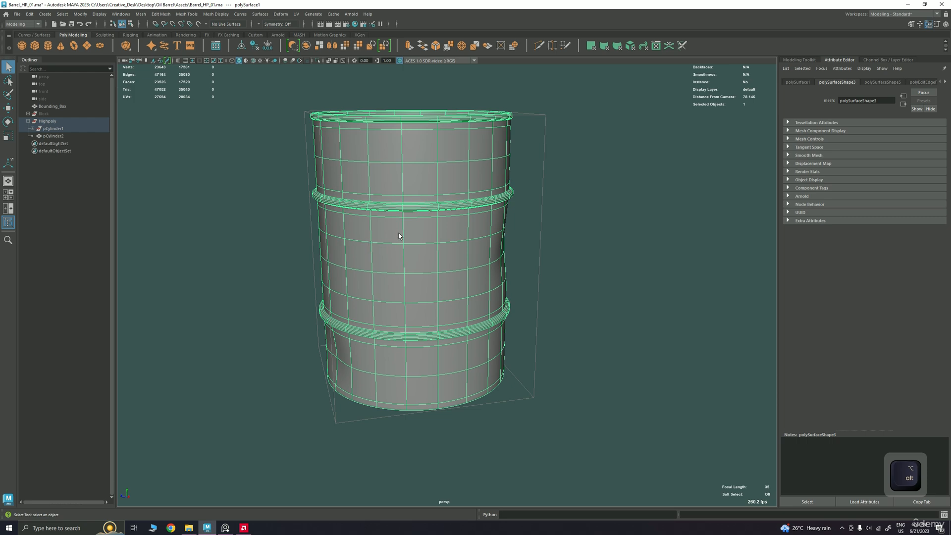
alt+drag(400, 236, 436, 236)
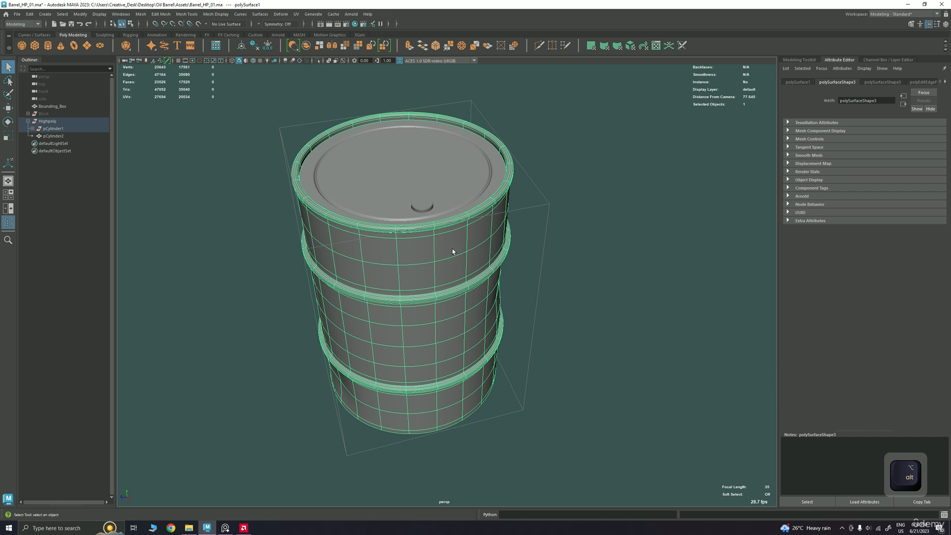
alt+drag(451, 321, 443, 308)
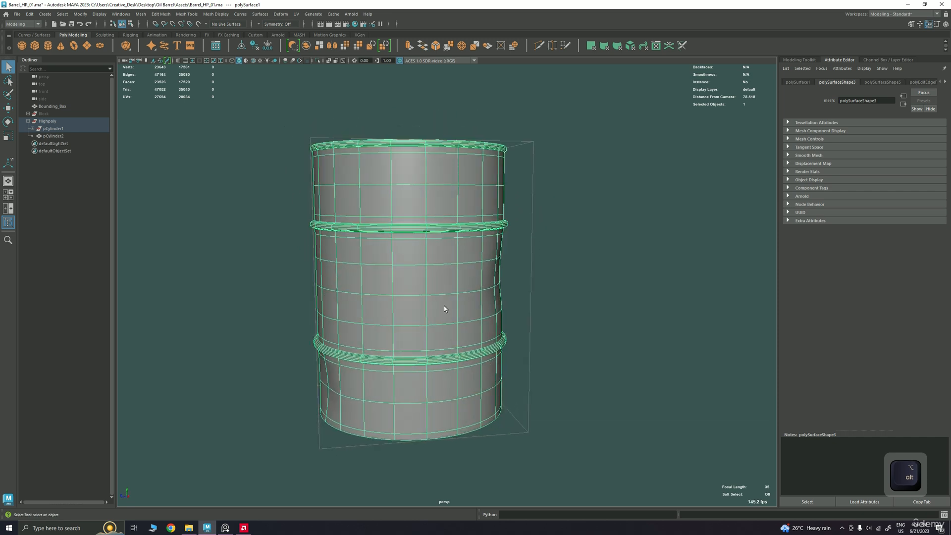